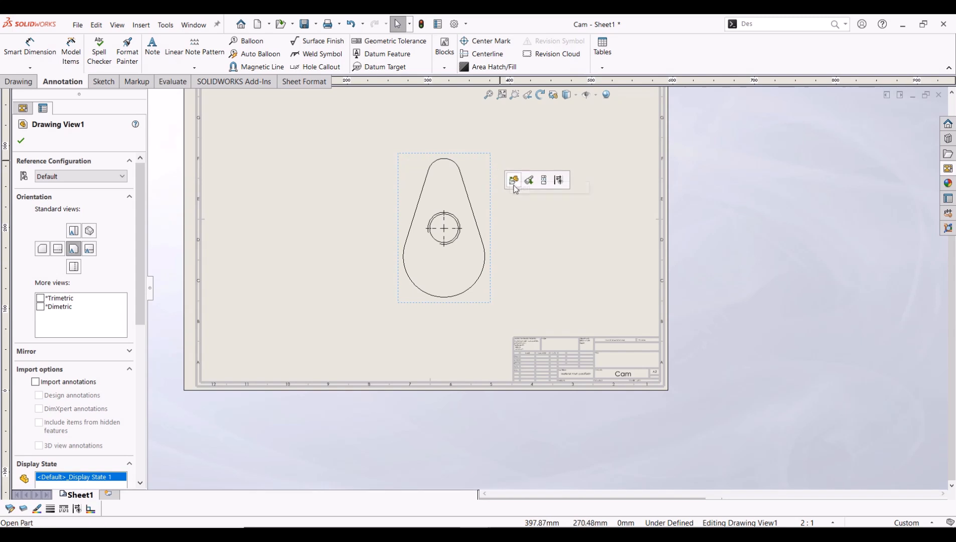
# Open the cam part from its drawing view and assign Copper as its material.
pyautogui.click(513, 182)
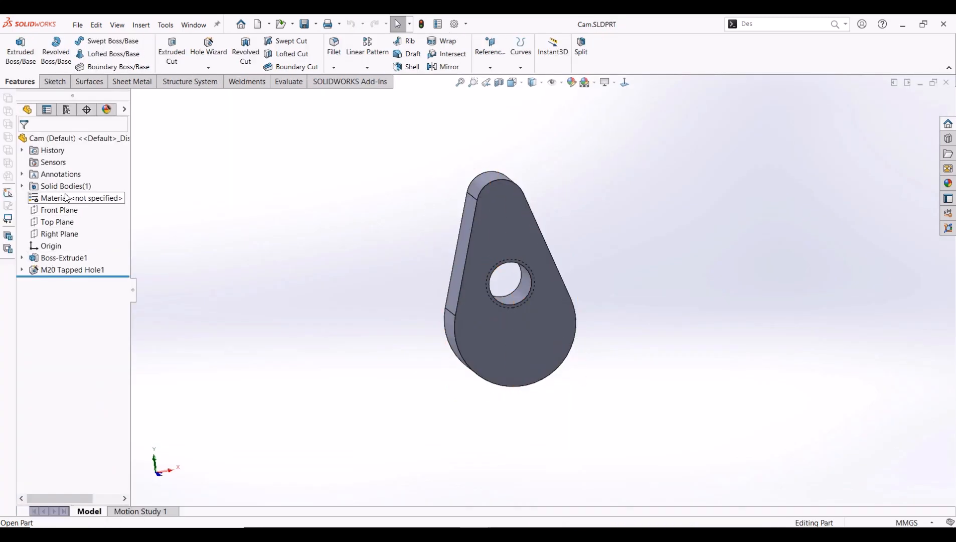
pyautogui.rightClick(64, 197)
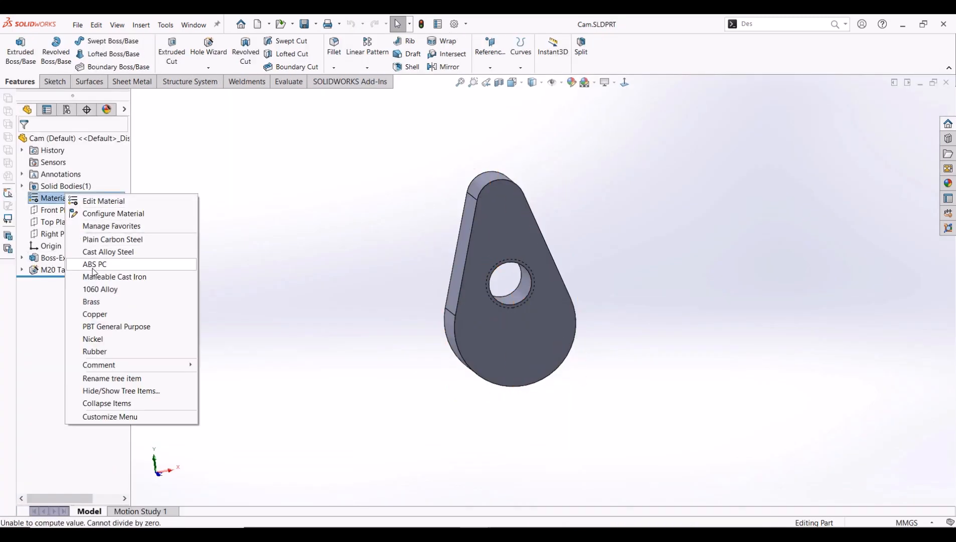
pyautogui.click(97, 313)
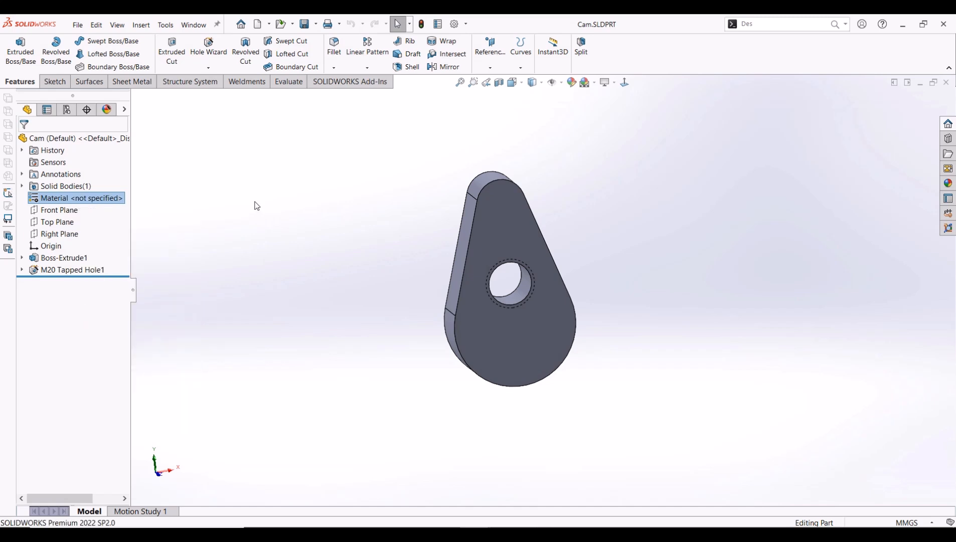
# Switch back to the cam drawing and check the material entry in its title block.
pyautogui.click(194, 24)
pyautogui.click(223, 148)
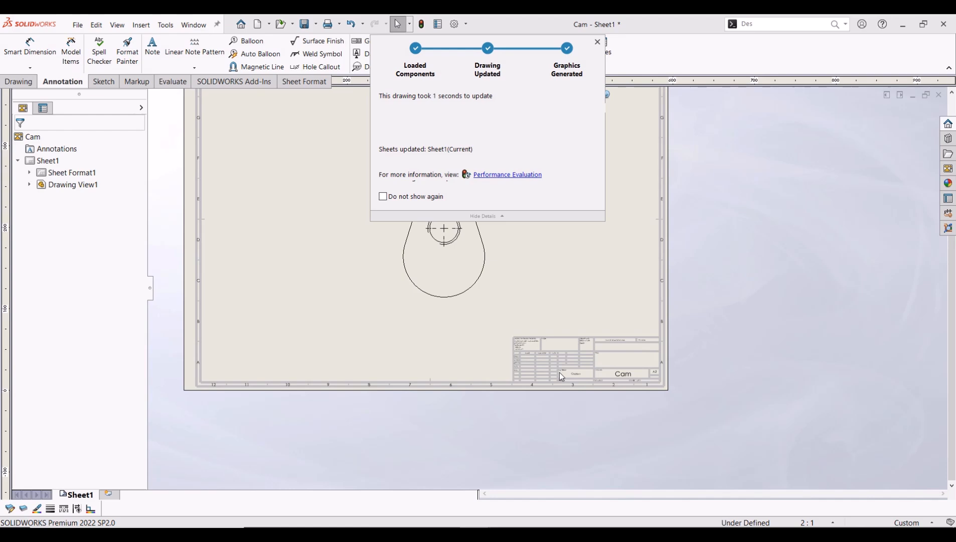
pyautogui.scroll(-5, 559, 372)
pyautogui.scroll(6, 561, 361)
pyautogui.scroll(2, 552, 326)
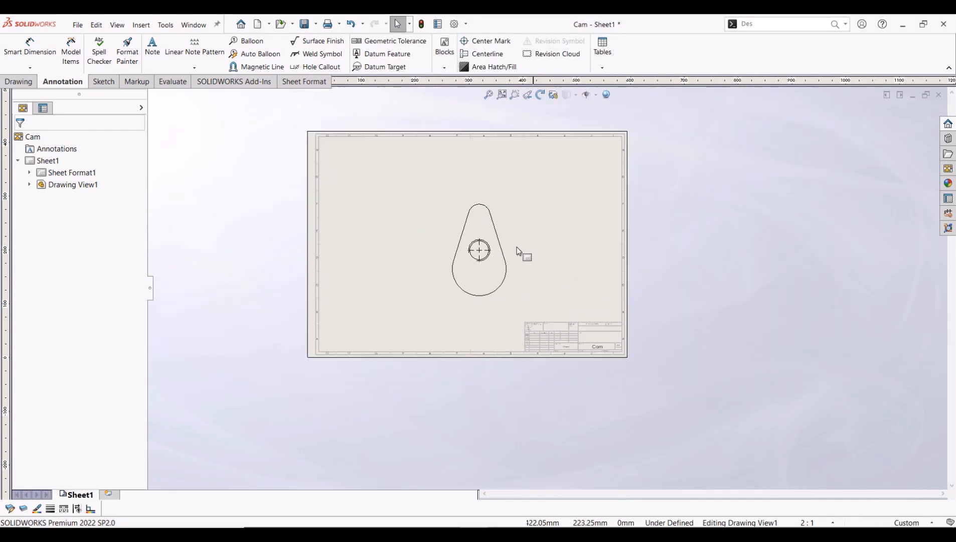
# Reopen the cam part from its drawing view and add a custom Weight property linked to Mass.
pyautogui.click(510, 244)
pyautogui.click(535, 217)
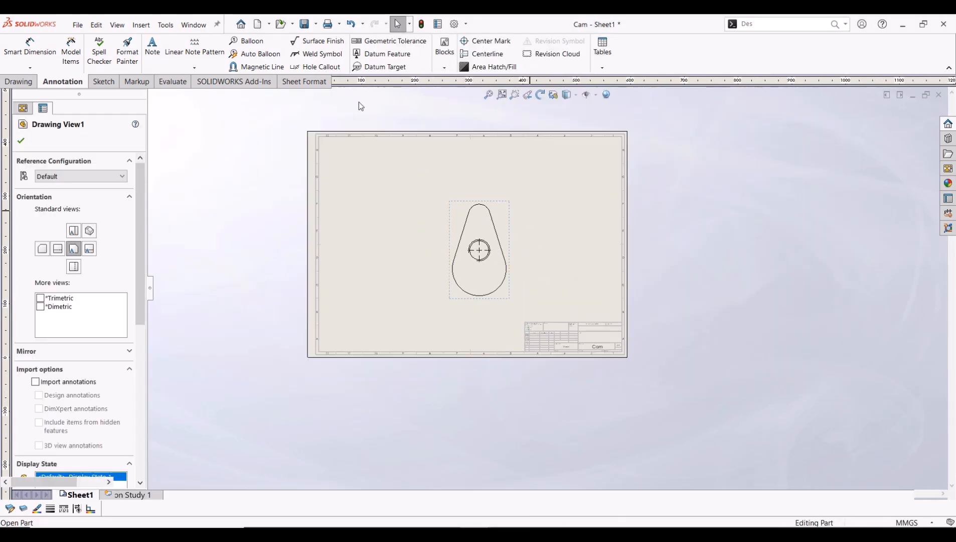
pyautogui.click(437, 24)
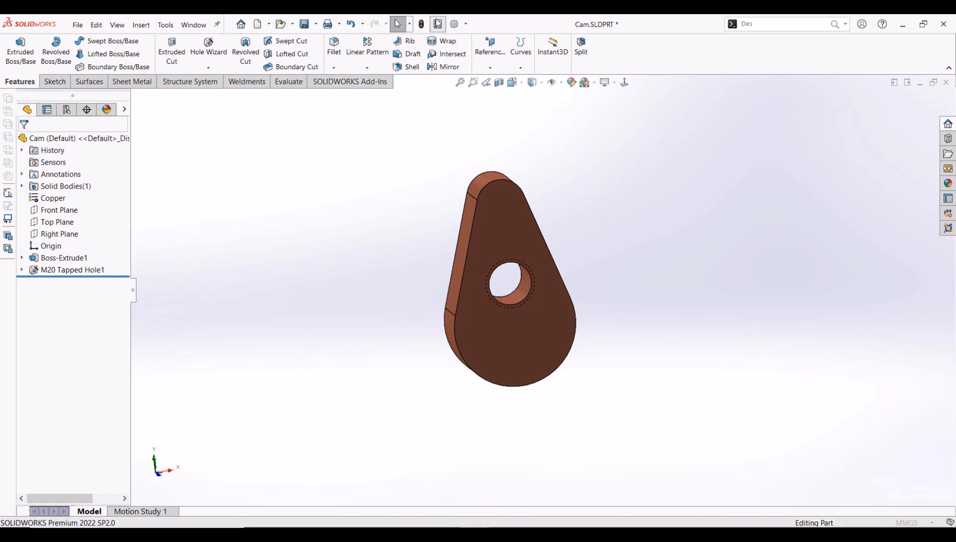
pyautogui.click(344, 249)
pyautogui.click(341, 245)
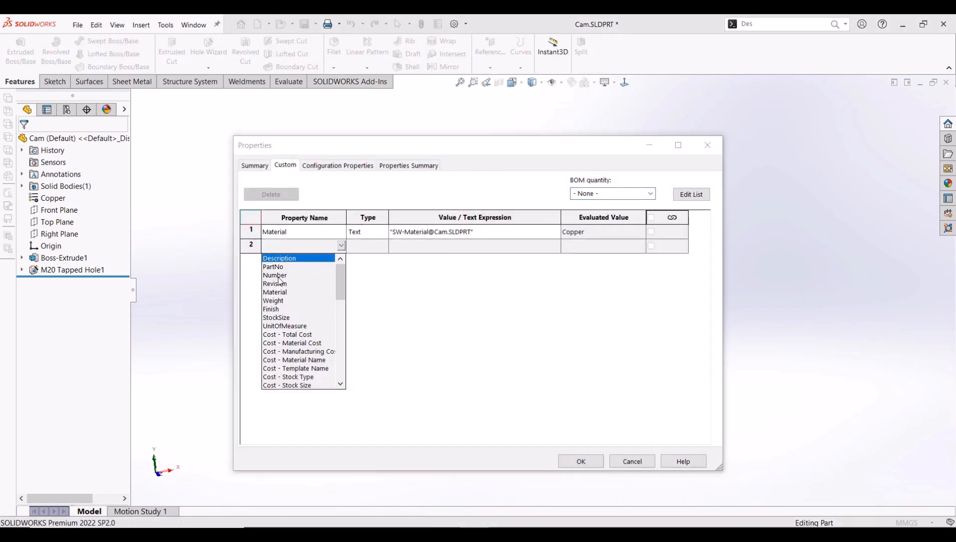
pyautogui.click(276, 300)
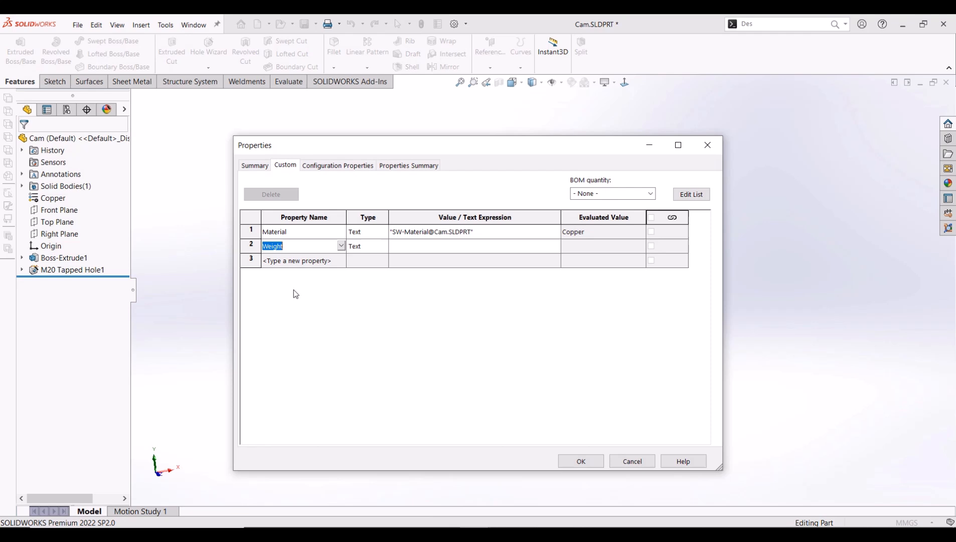
pyautogui.click(506, 245)
pyautogui.click(555, 245)
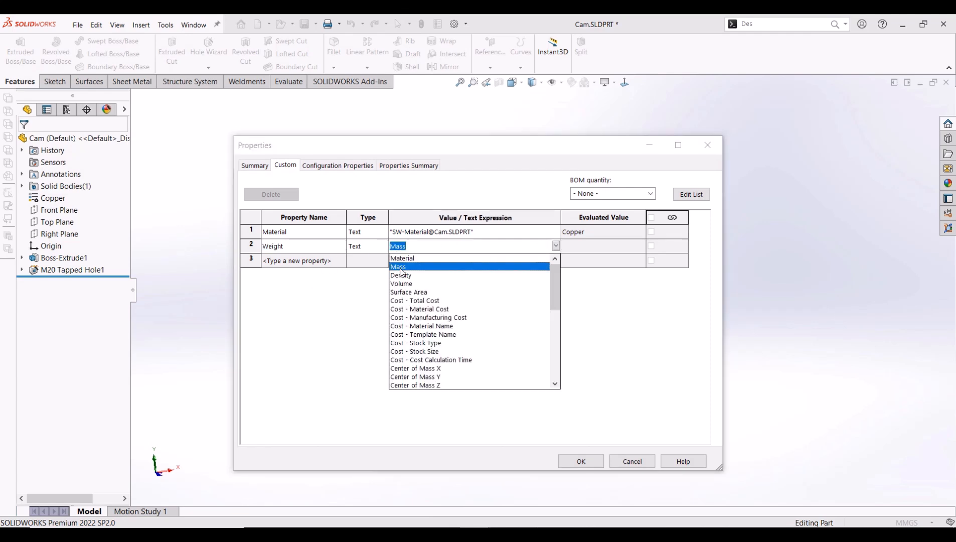
pyautogui.click(401, 267)
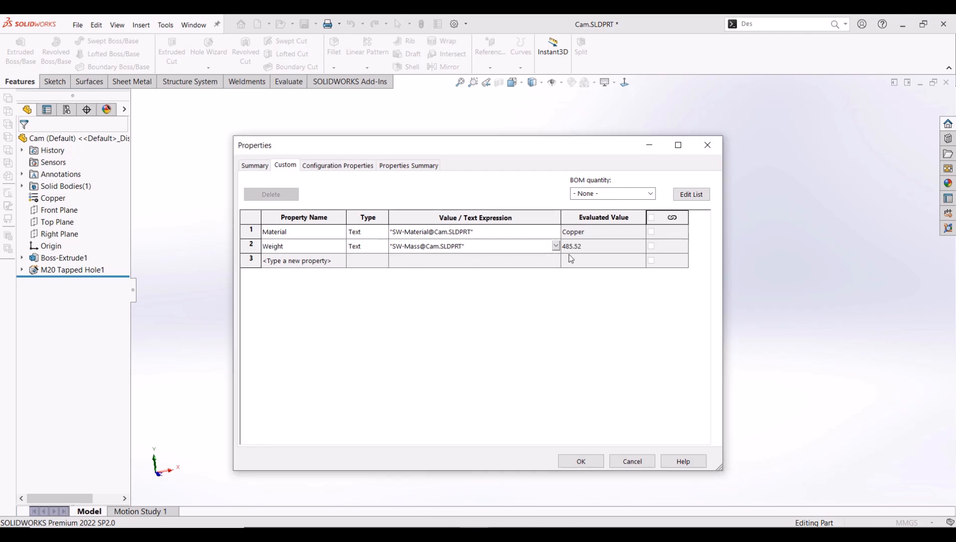
pyautogui.click(581, 461)
# Return to the cam drawing and check the material and weight entries in the title block.
pyautogui.click(185, 25)
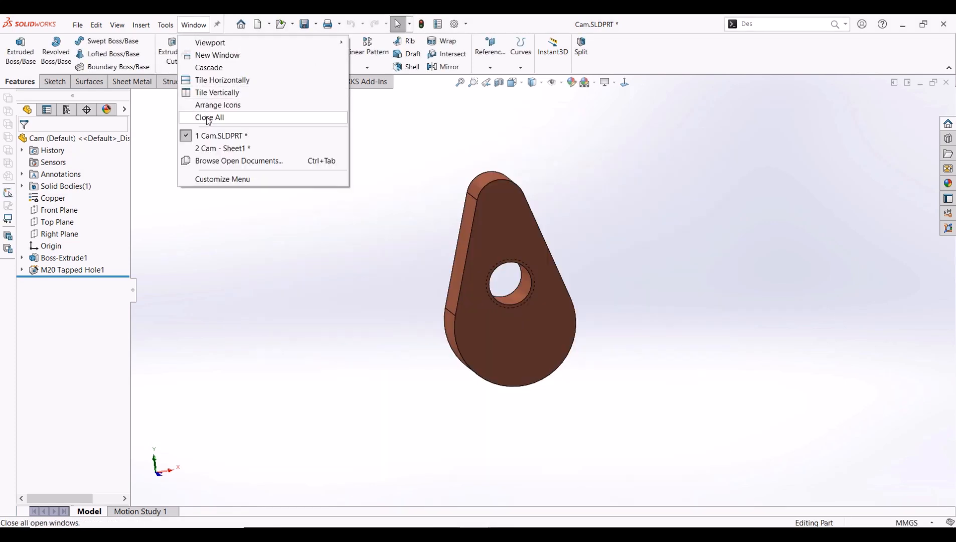
pyautogui.click(220, 146)
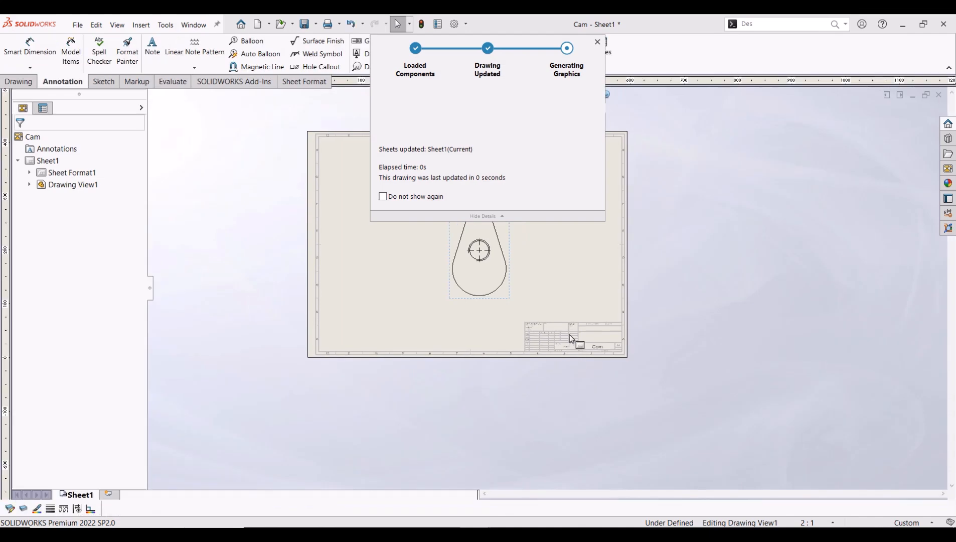
pyautogui.scroll(-10, 564, 344)
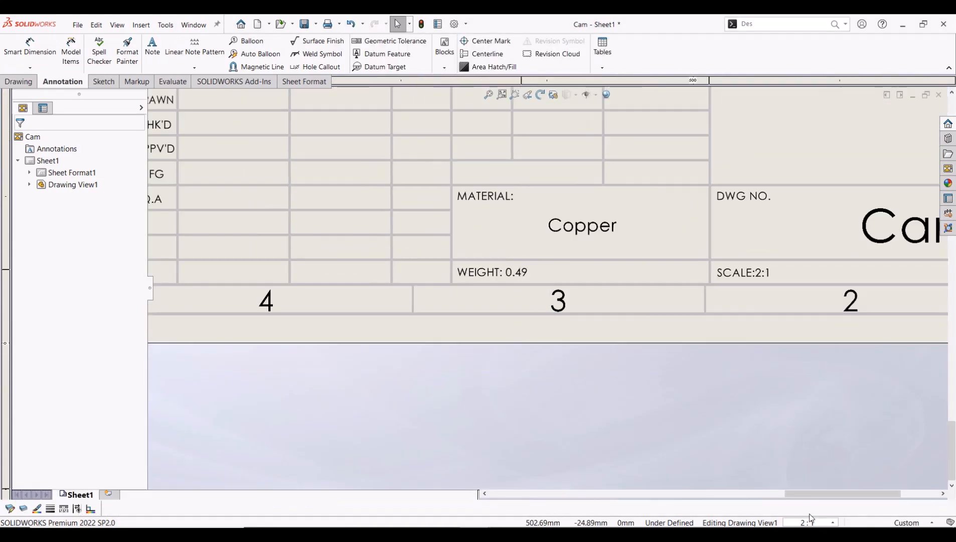
# Check which unit system the drawing document uses, leaving it as it is.
pyautogui.click(907, 522)
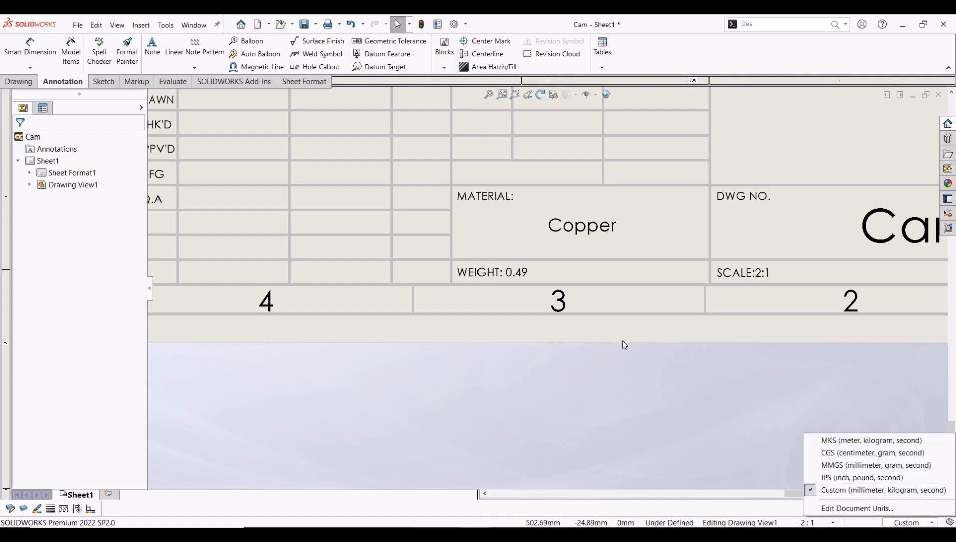
pyautogui.click(638, 413)
pyautogui.scroll(8, 569, 355)
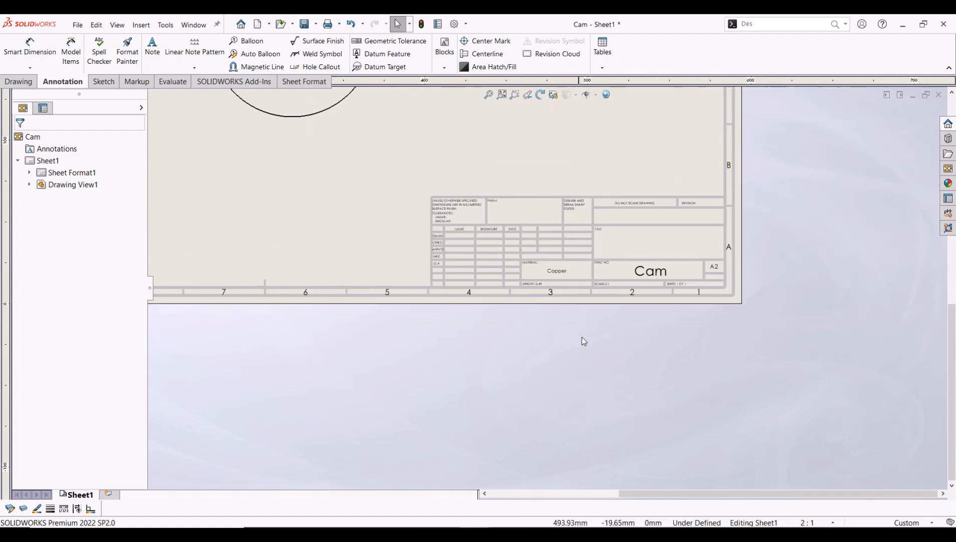
pyautogui.scroll(2, 551, 275)
pyautogui.scroll(-6, 544, 271)
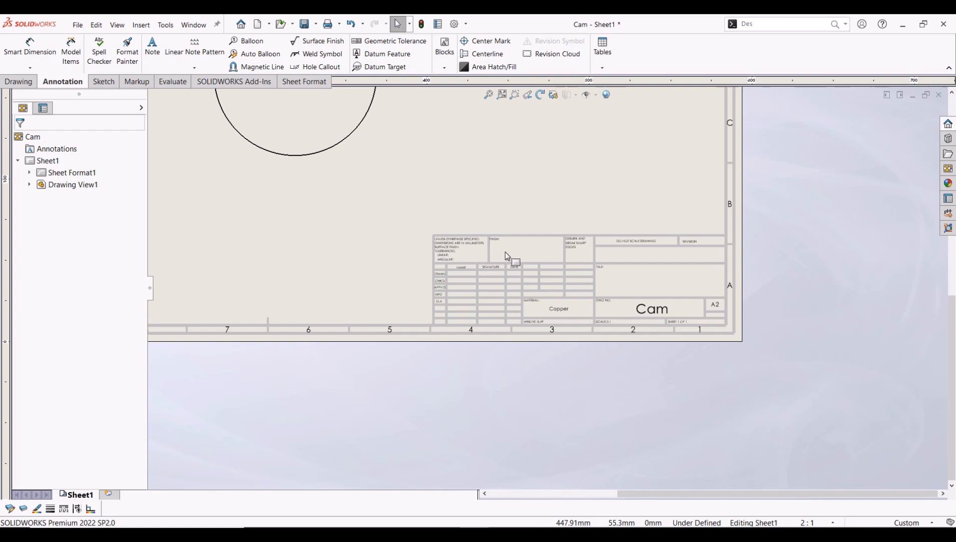
# Close the cam drawing without saving its changes, and start a new drawing with the part minimized.
pyautogui.click(938, 96)
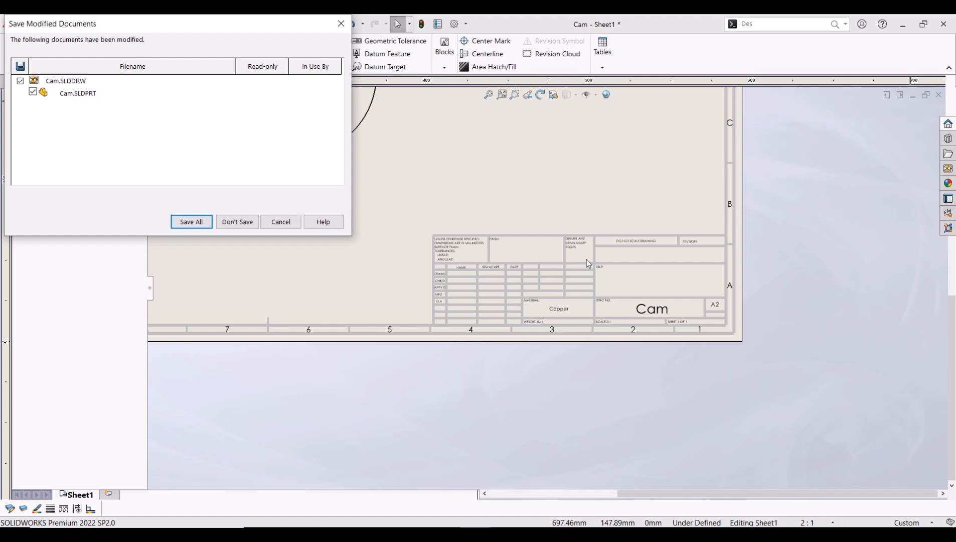
pyautogui.click(228, 222)
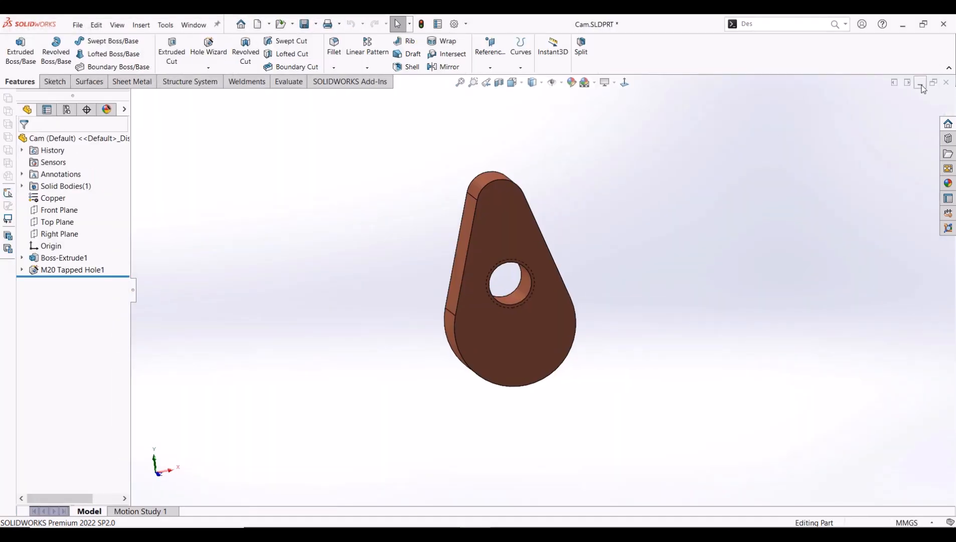
pyautogui.click(920, 82)
pyautogui.click(316, 193)
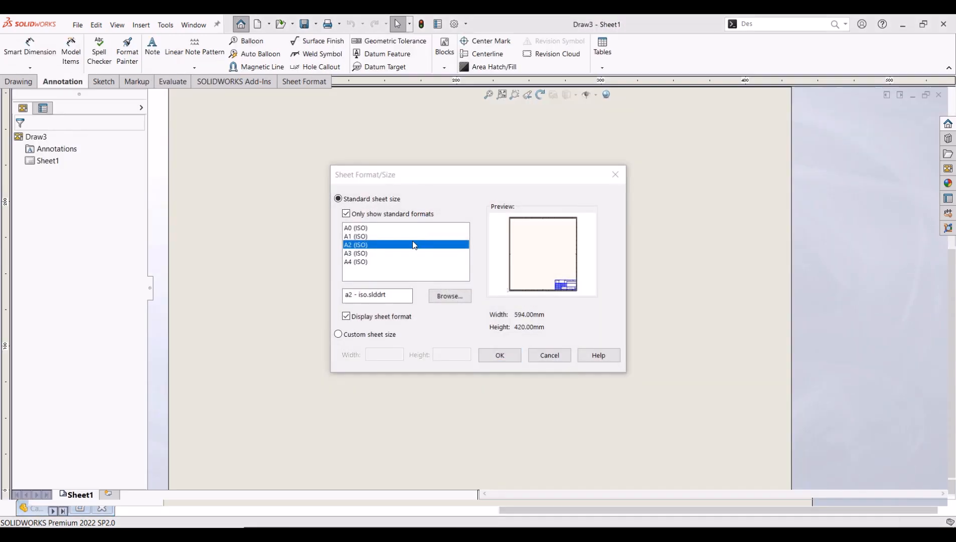
# Compare the standard A4 (ISO) and A2 (ISO) sheet formats with their equivalent custom sheet dimensions.
pyautogui.click(362, 261)
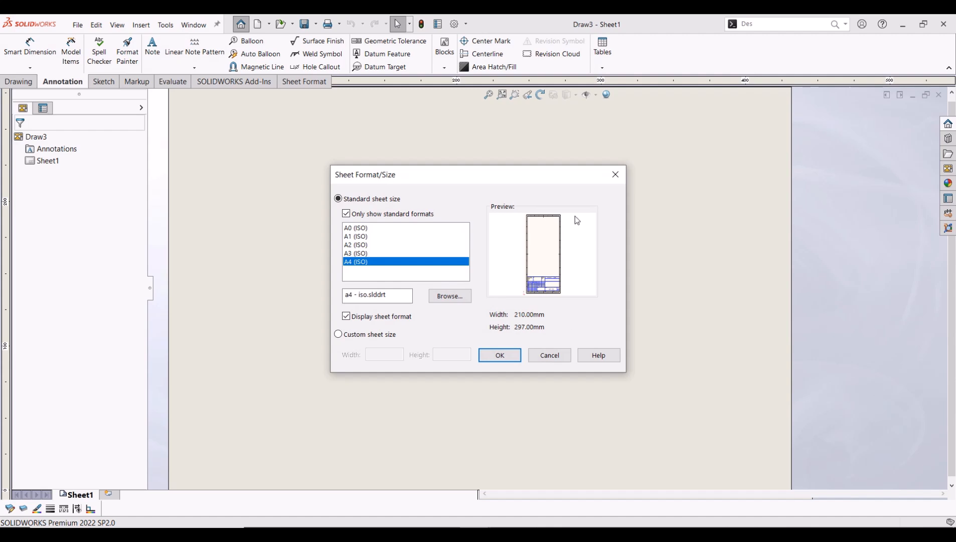
pyautogui.click(337, 335)
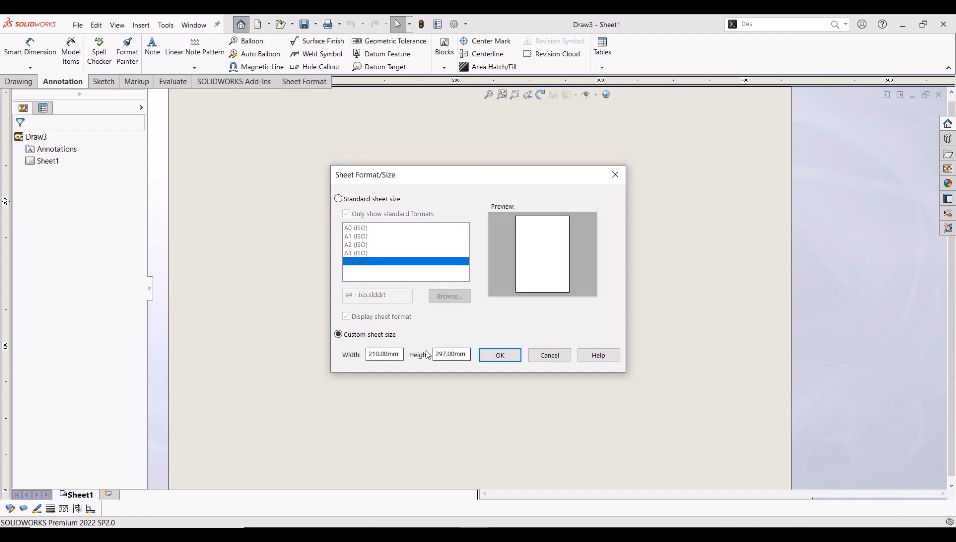
pyautogui.click(339, 199)
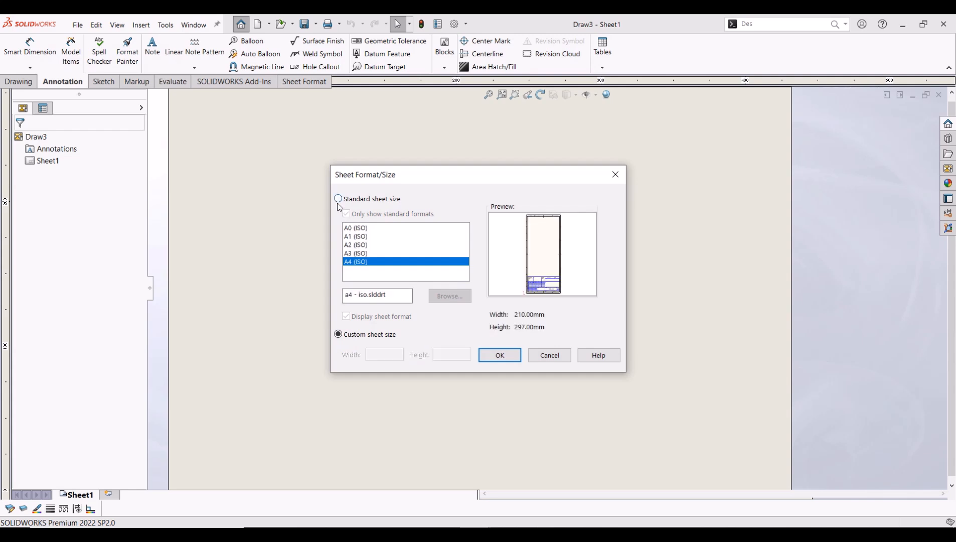
pyautogui.click(356, 244)
pyautogui.click(337, 334)
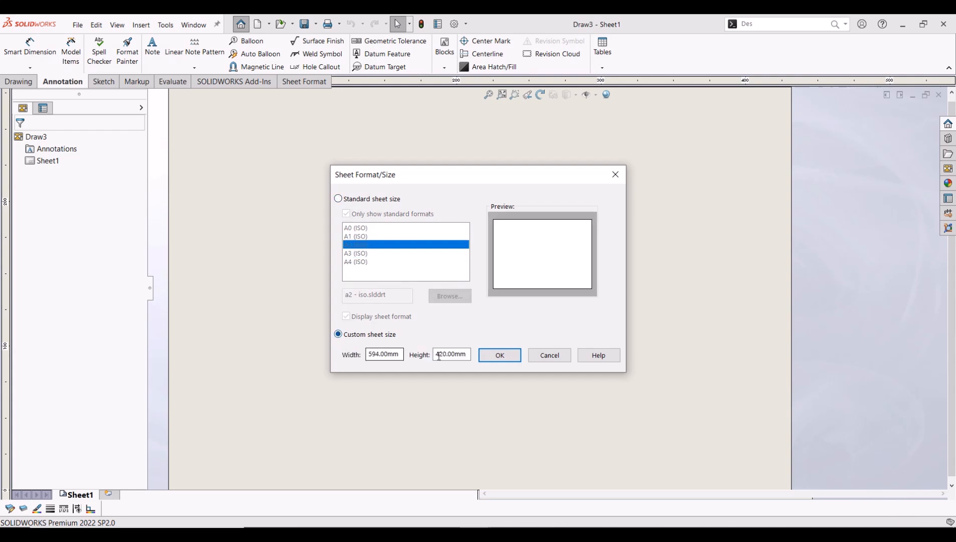
pyautogui.click(338, 199)
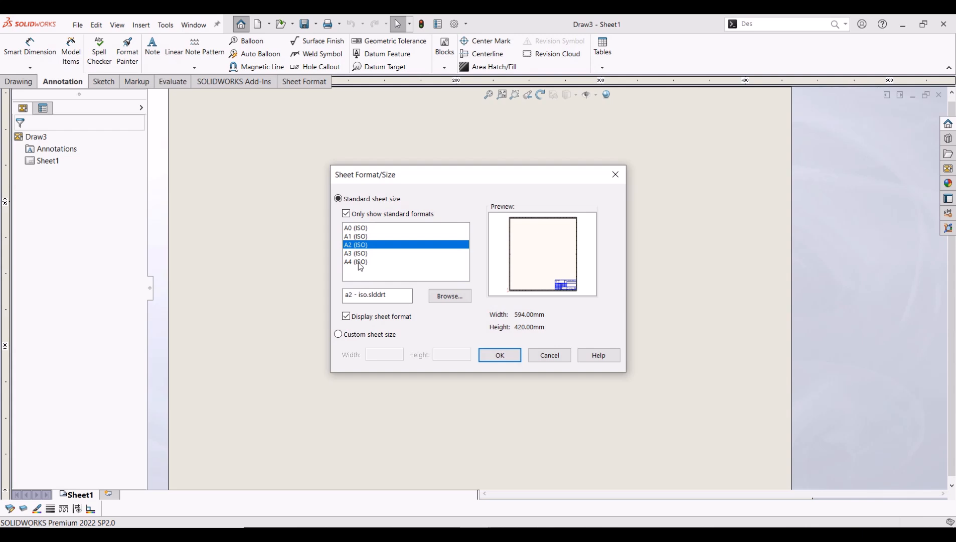
# Create the sheet with a custom size of 210 mm width and 297 mm height, without inserting a model view.
pyautogui.click(360, 262)
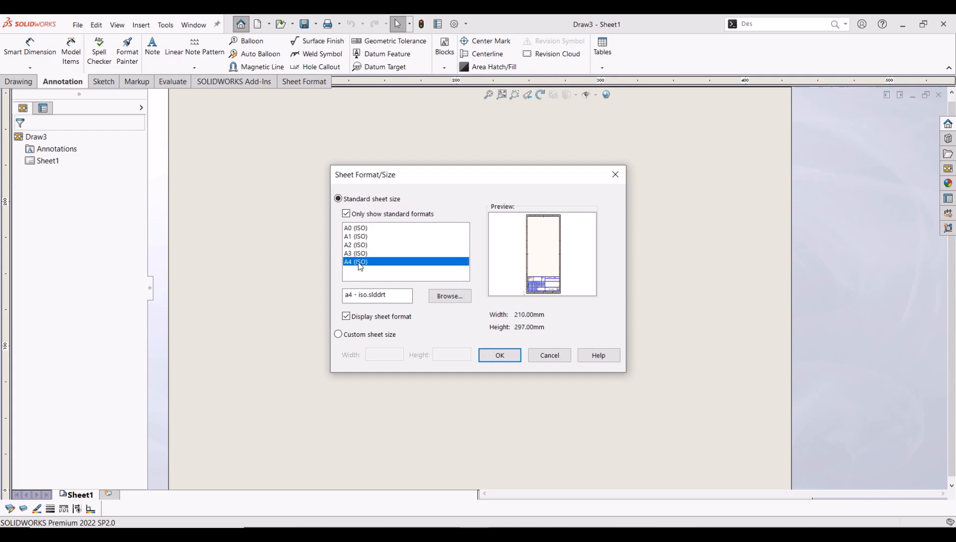
pyautogui.click(338, 334)
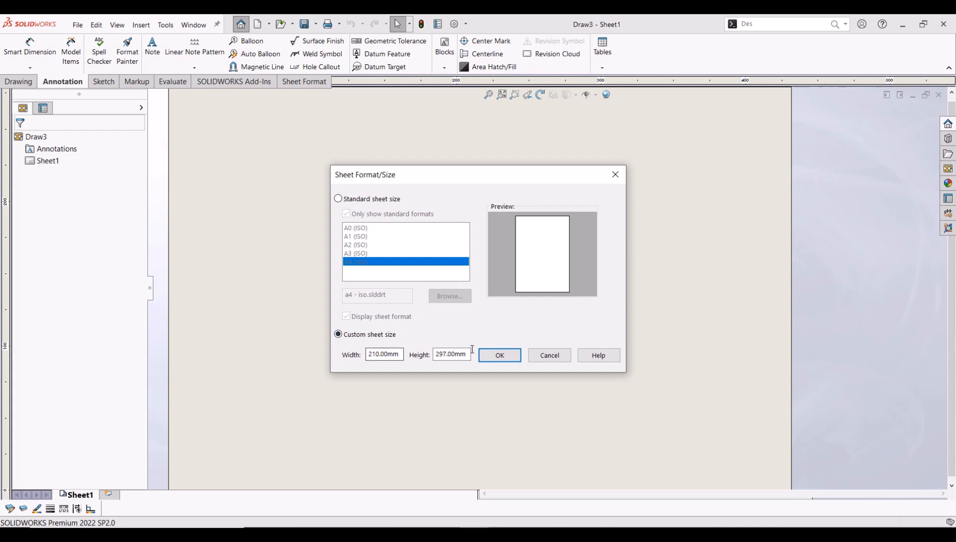
pyautogui.click(508, 356)
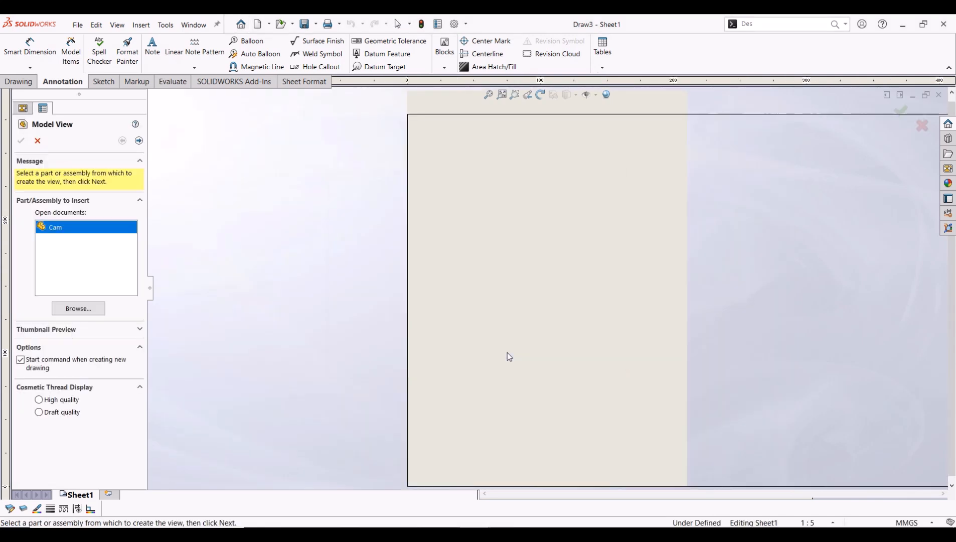
pyautogui.click(37, 141)
# Enter sheet format editing for the blank sheet and define a title block area with no text fields.
pyautogui.click(304, 81)
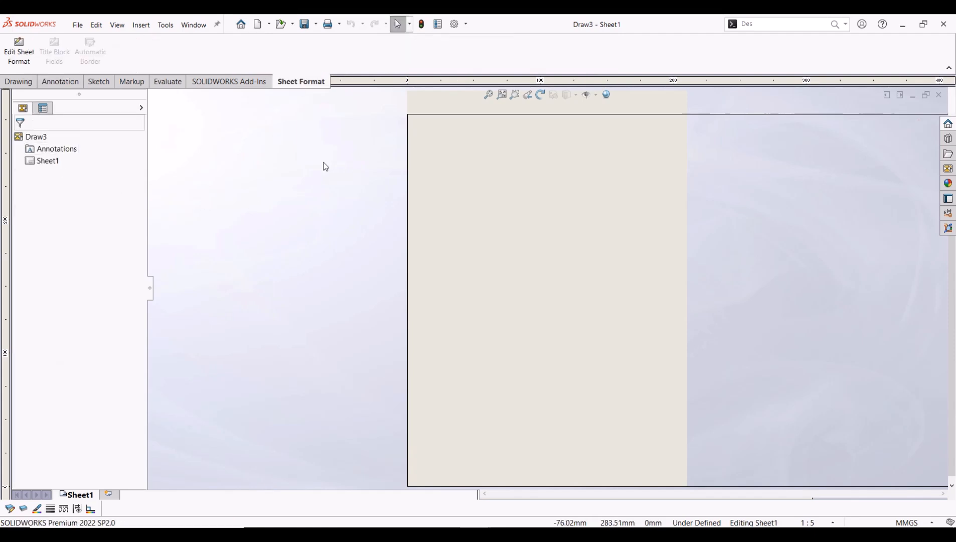
pyautogui.click(19, 50)
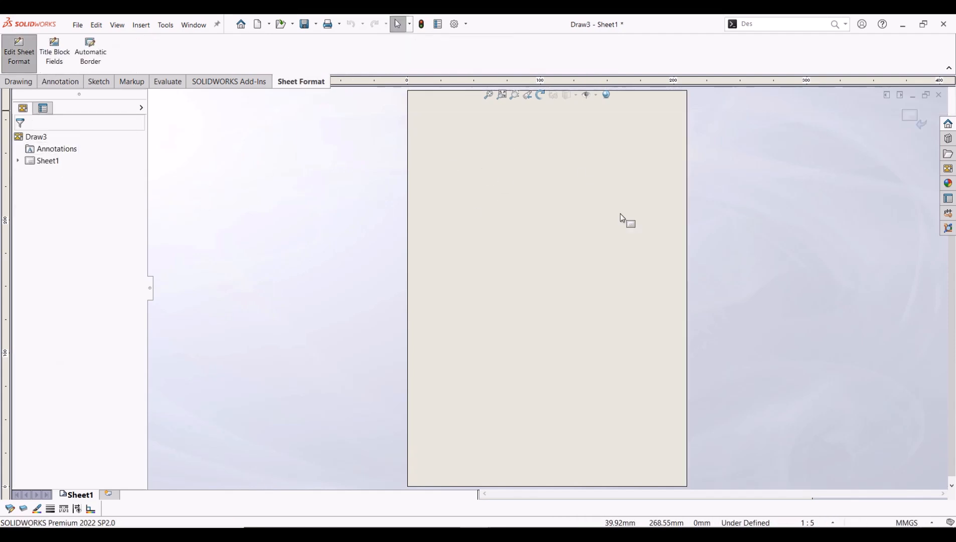
pyautogui.rightClick(537, 269)
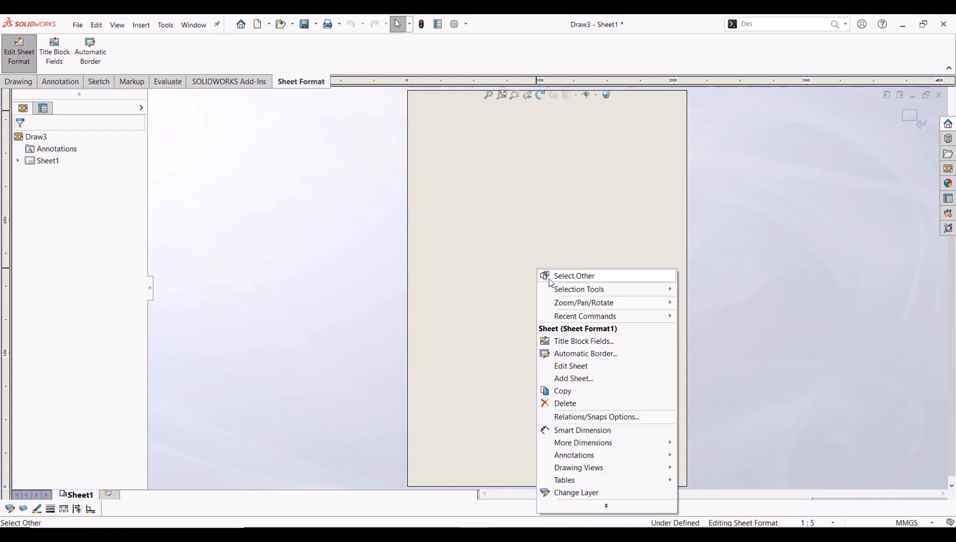
pyautogui.click(410, 294)
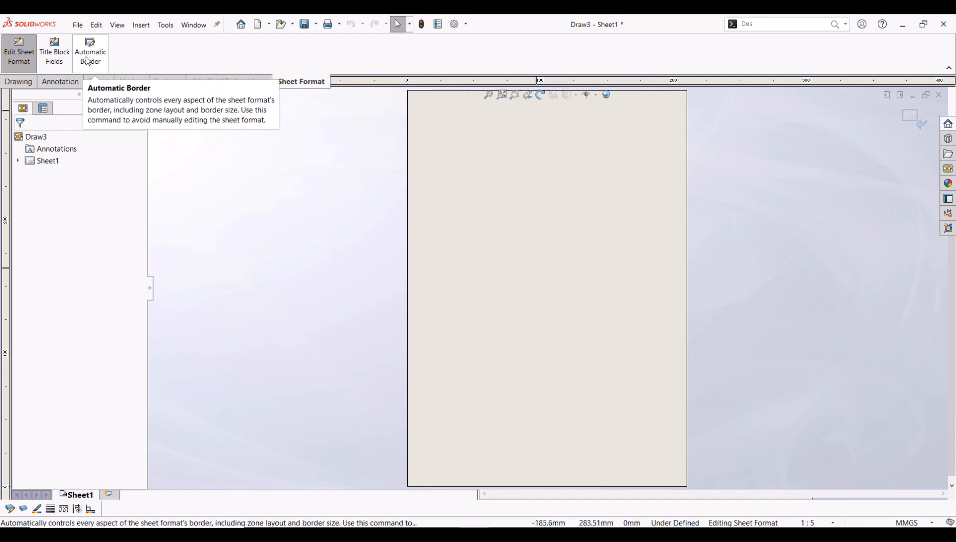
pyautogui.click(54, 51)
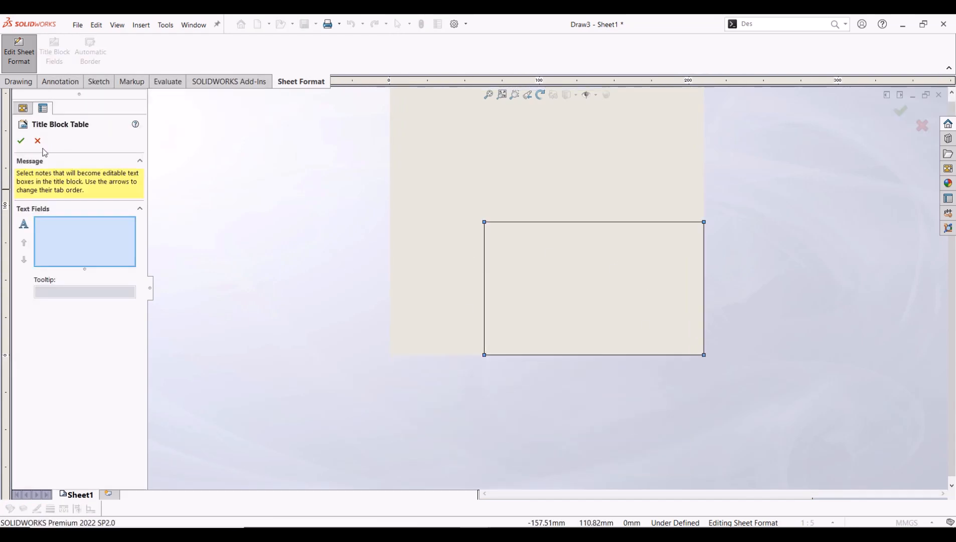
pyautogui.click(21, 140)
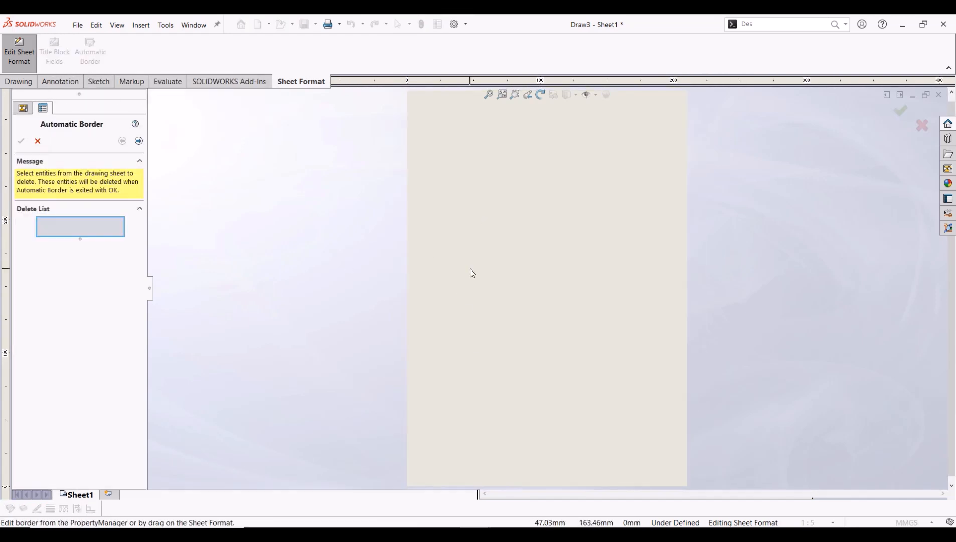
# Create an automatic border with evenly sized zones in 6 rows and 4 columns, 10 mm margins, 0.5 mm lines and no margin mask.
pyautogui.click(139, 141)
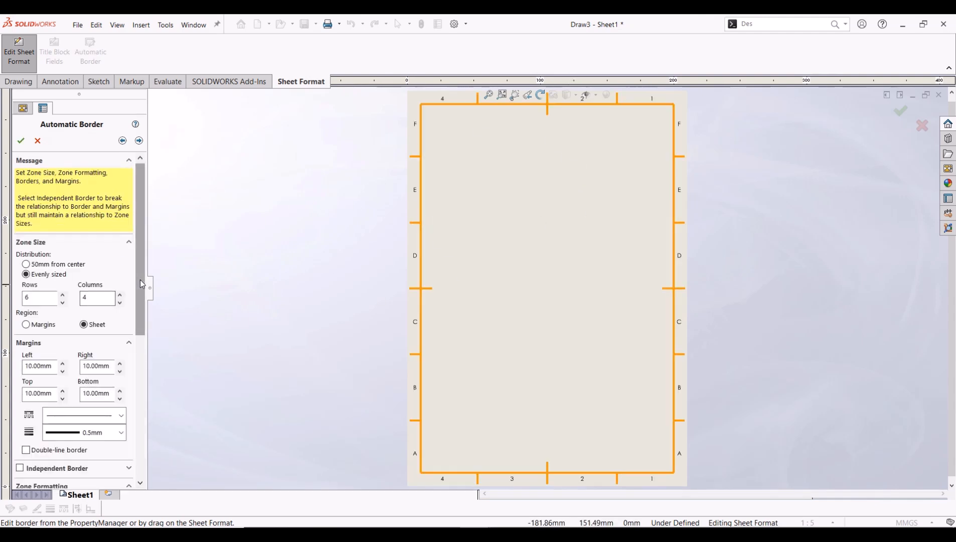
pyautogui.scroll(-1, 142, 284)
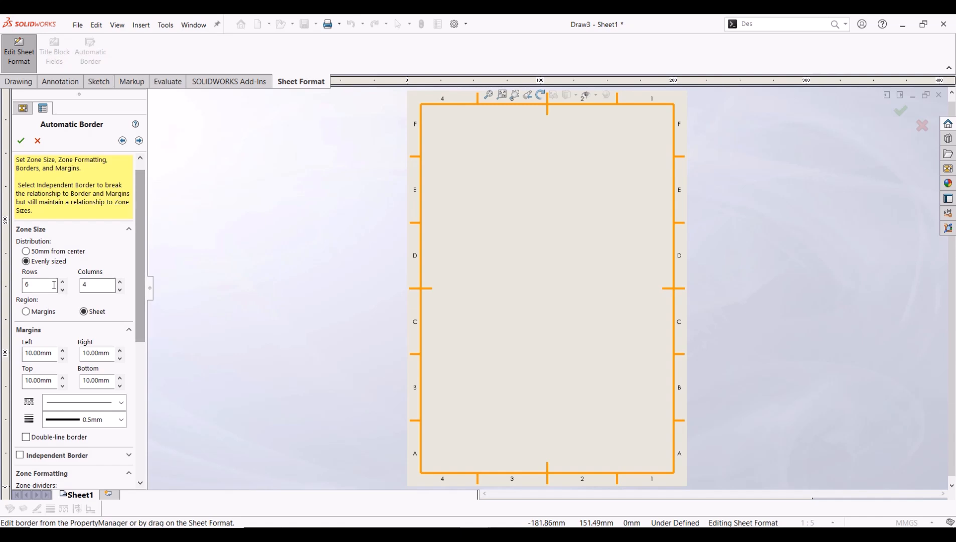
pyautogui.click(112, 285)
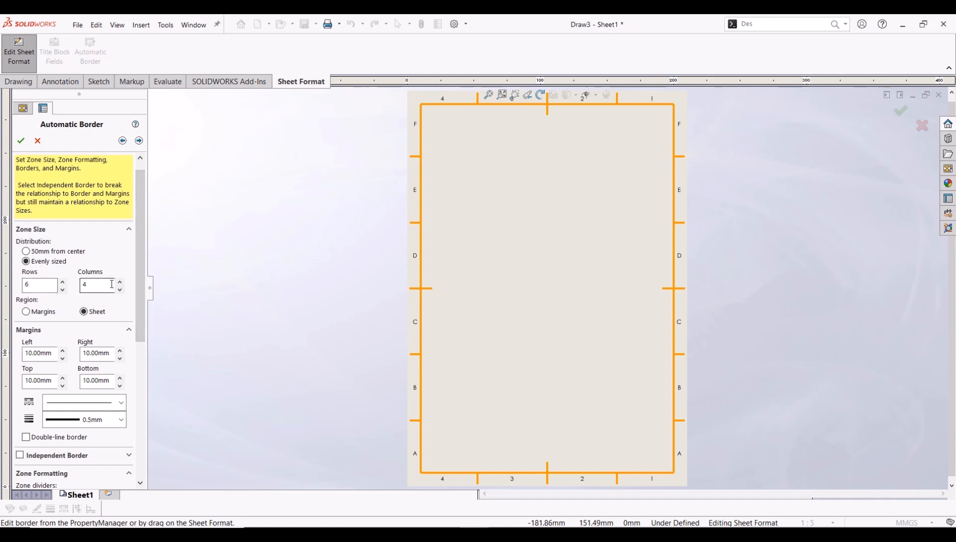
pyautogui.click(117, 283)
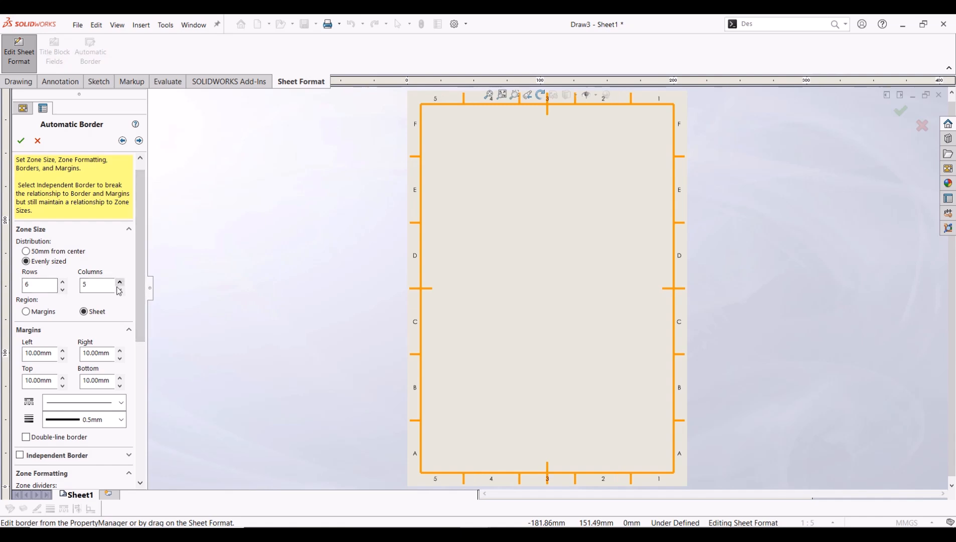
pyautogui.click(117, 290)
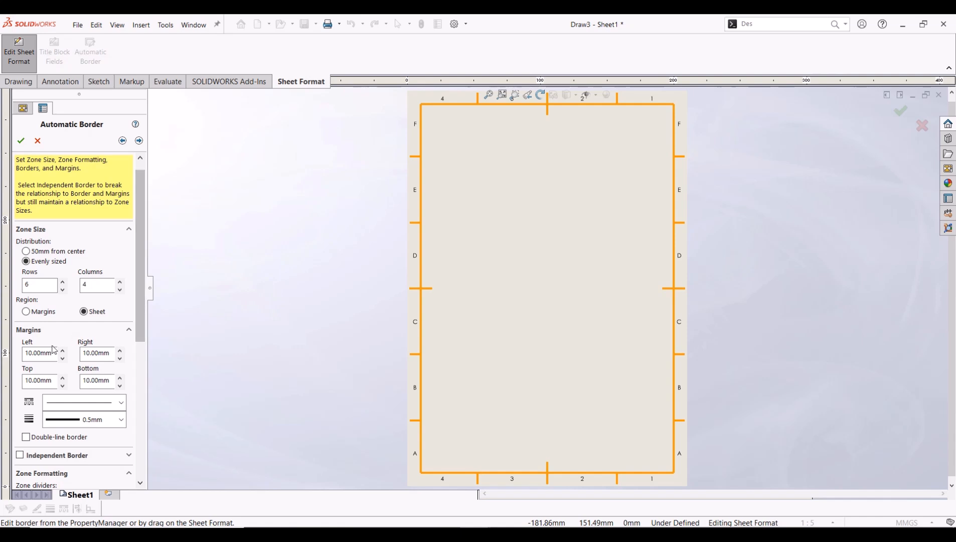
pyautogui.scroll(-1, 75, 351)
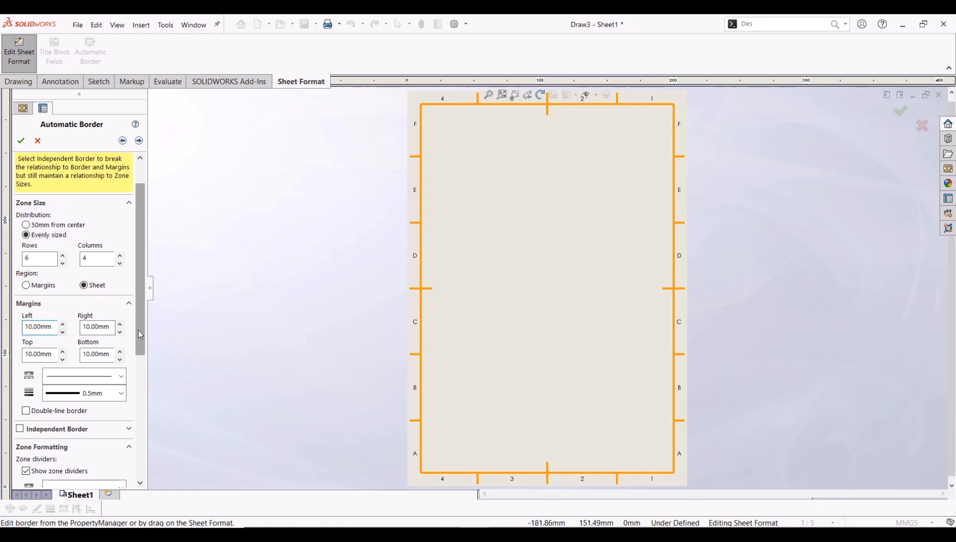
pyautogui.scroll(-2, 75, 336)
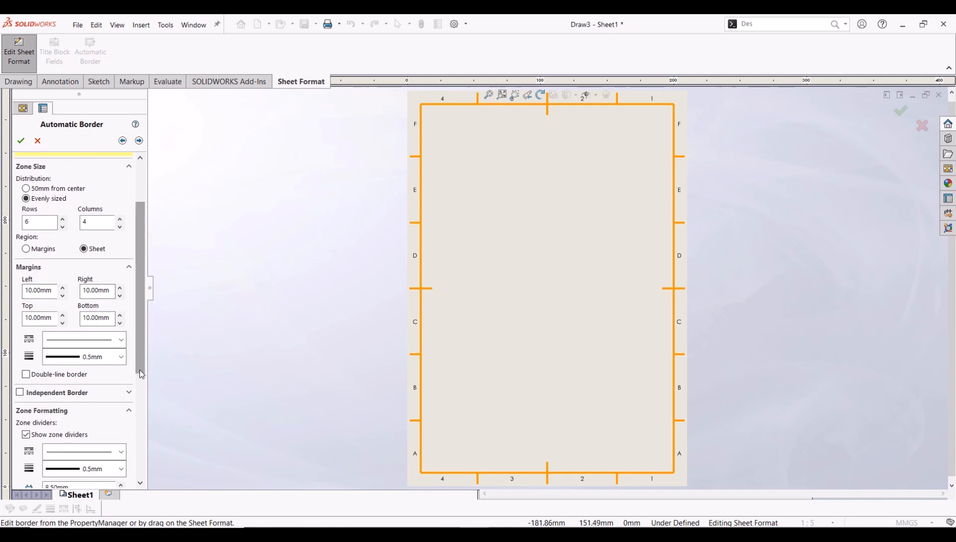
pyautogui.scroll(-8, 94, 364)
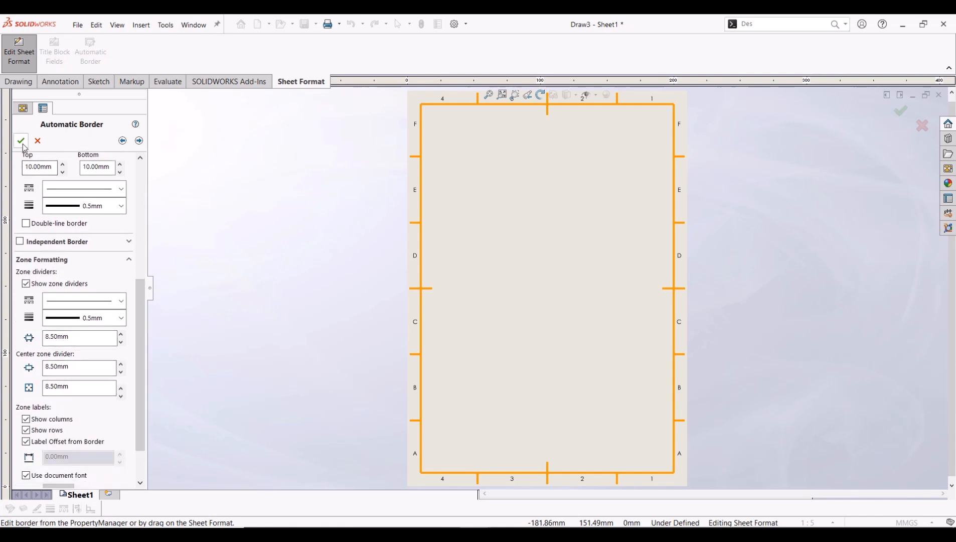
pyautogui.click(139, 140)
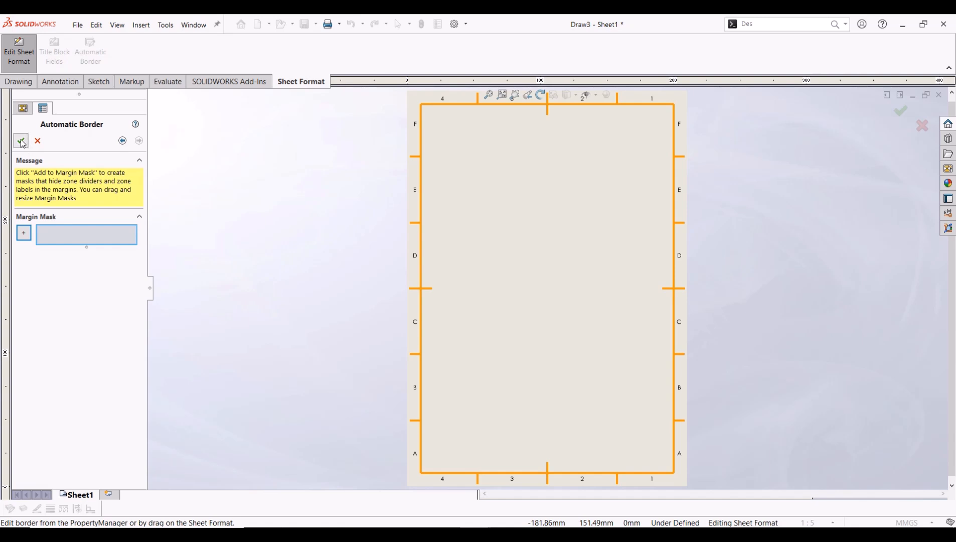
pyautogui.click(20, 140)
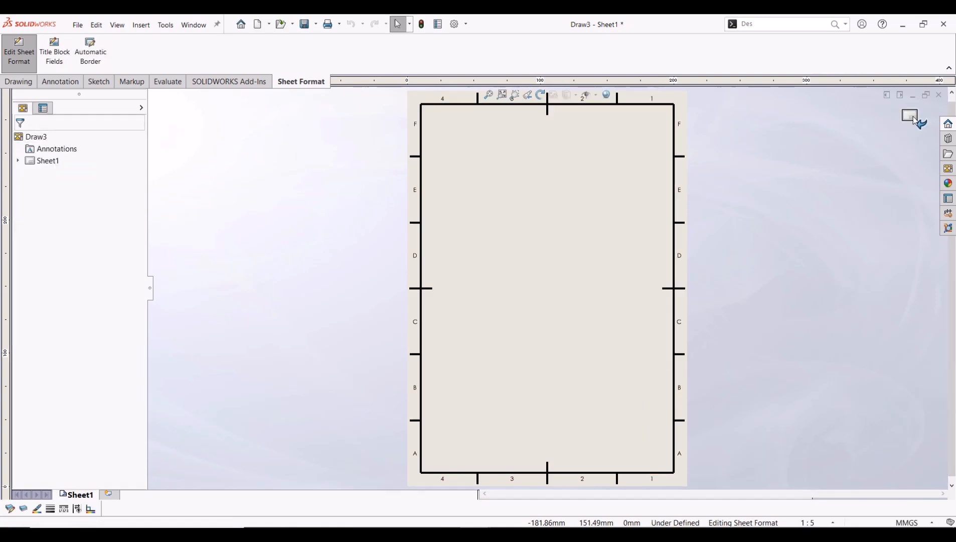
# Exit sheet format editing, reopen it and select the border to check that it can be edited there.
pyautogui.click(914, 119)
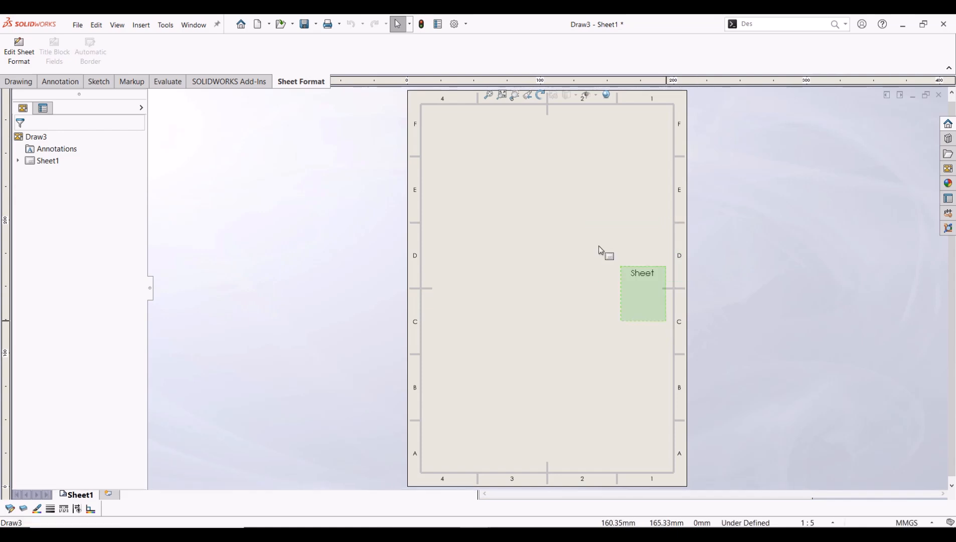
pyautogui.click(554, 196)
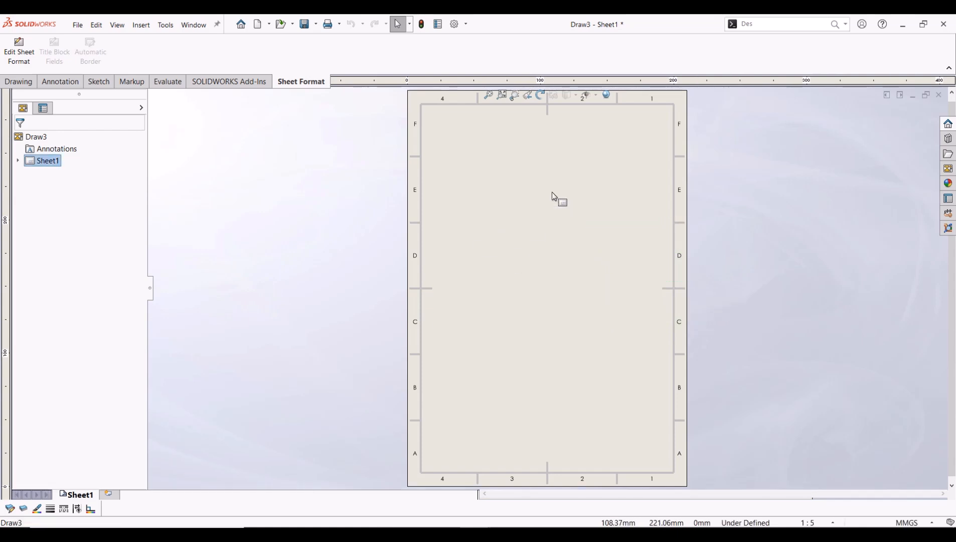
pyautogui.rightClick(554, 196)
pyautogui.click(574, 264)
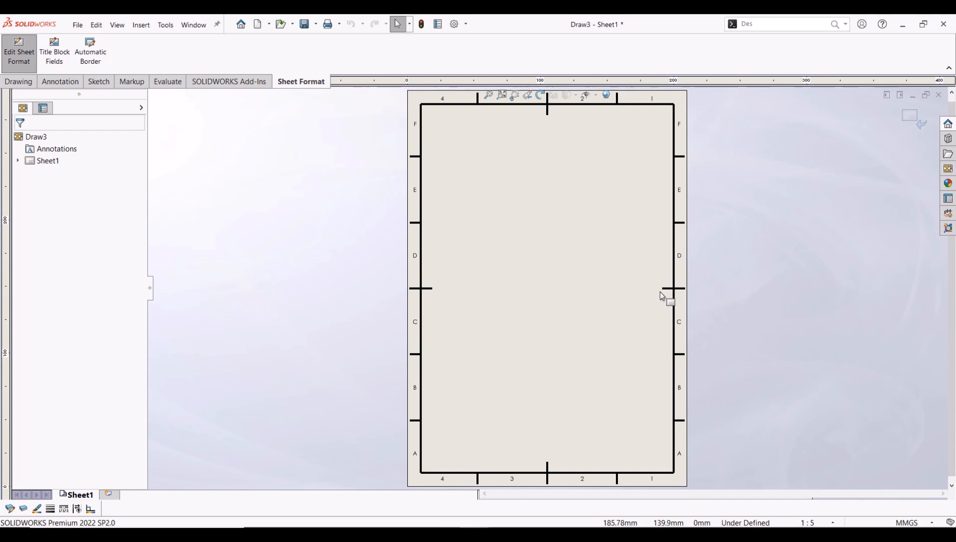
pyautogui.click(668, 290)
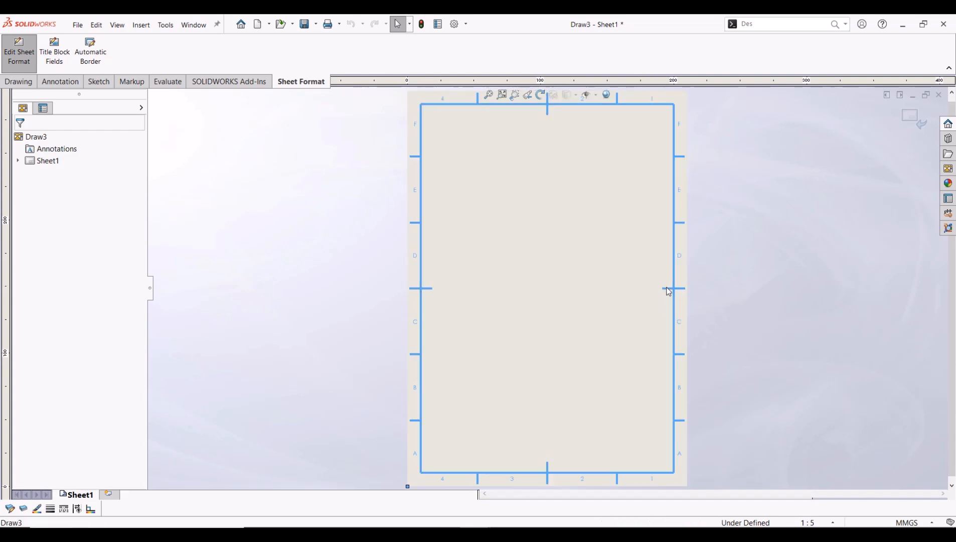
pyautogui.click(798, 298)
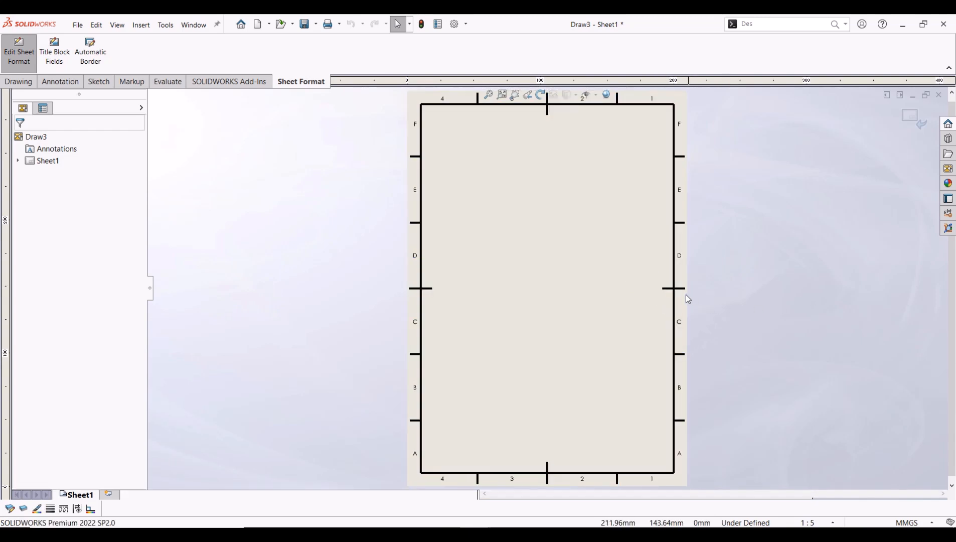
# Sketch a title block rectangle about 69 mm high from the border's lower-right corner and set its line thickness to 0.7 mm.
pyautogui.scroll(-3, 602, 406)
pyautogui.scroll(4, 646, 427)
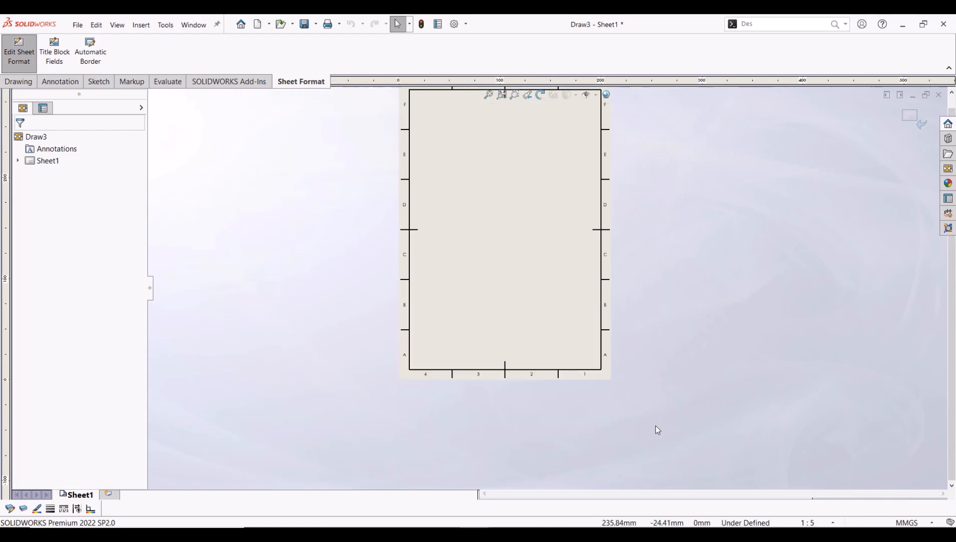
pyautogui.scroll(-3, 539, 318)
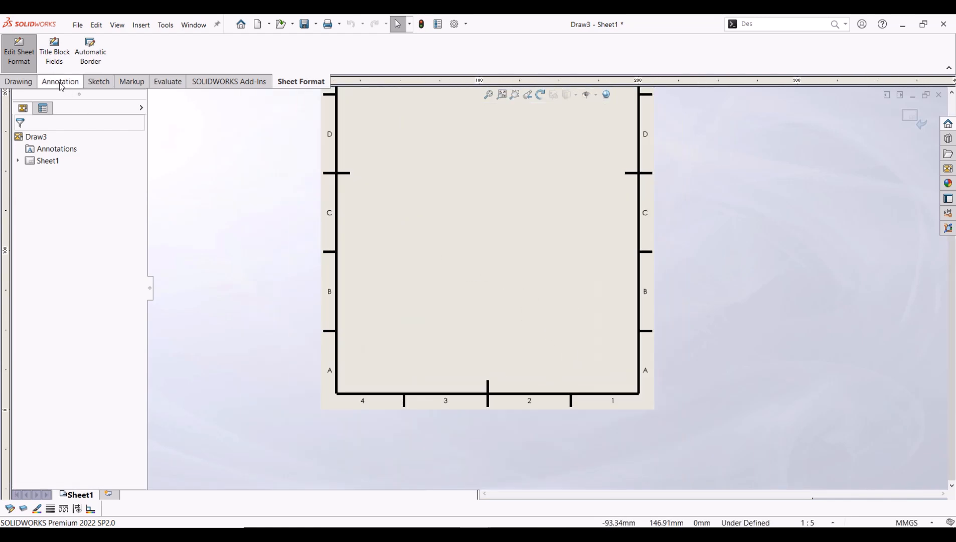
pyautogui.click(99, 81)
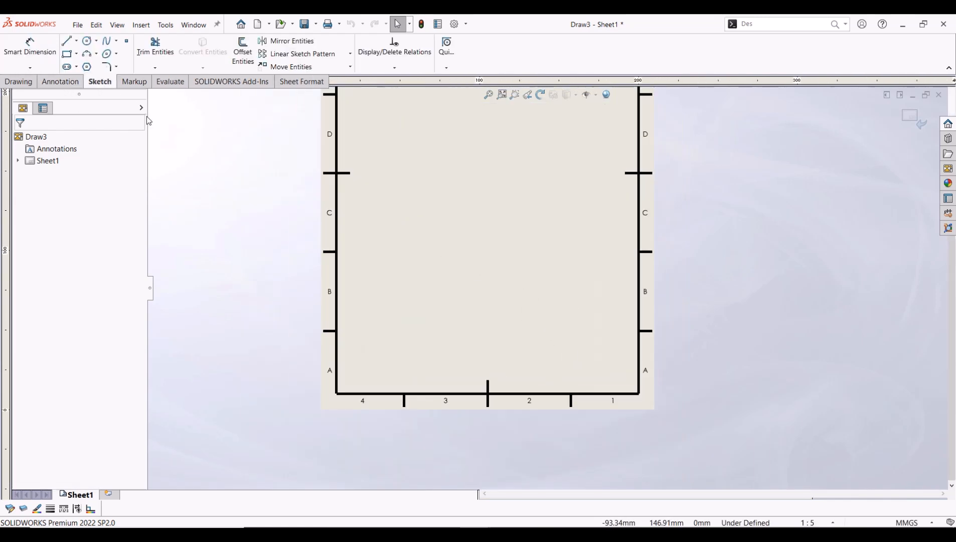
pyautogui.click(67, 54)
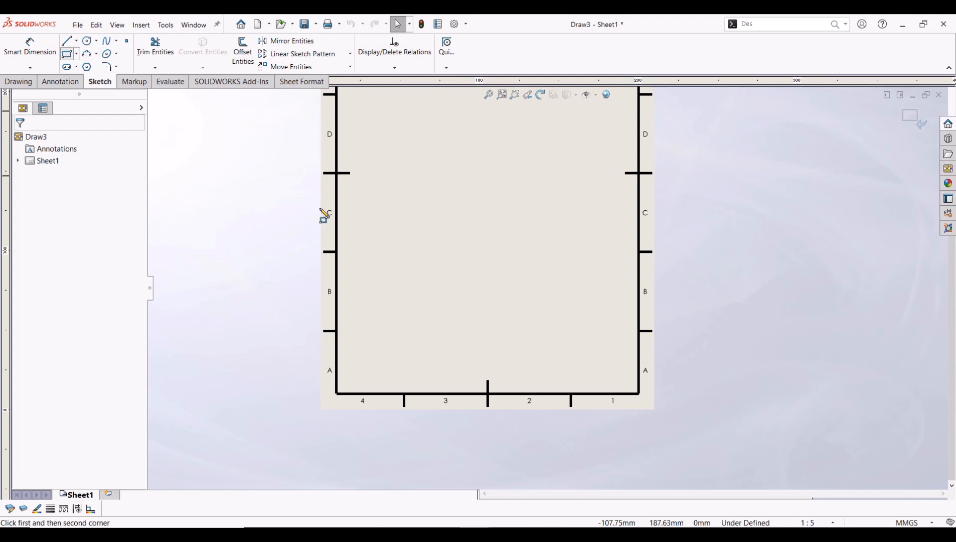
pyautogui.click(639, 393)
pyautogui.click(435, 284)
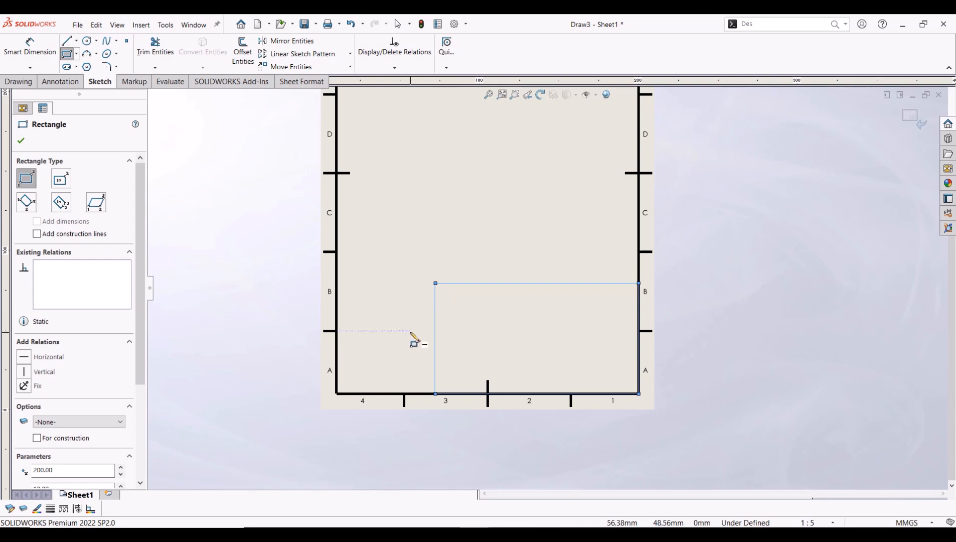
pyautogui.click(49, 509)
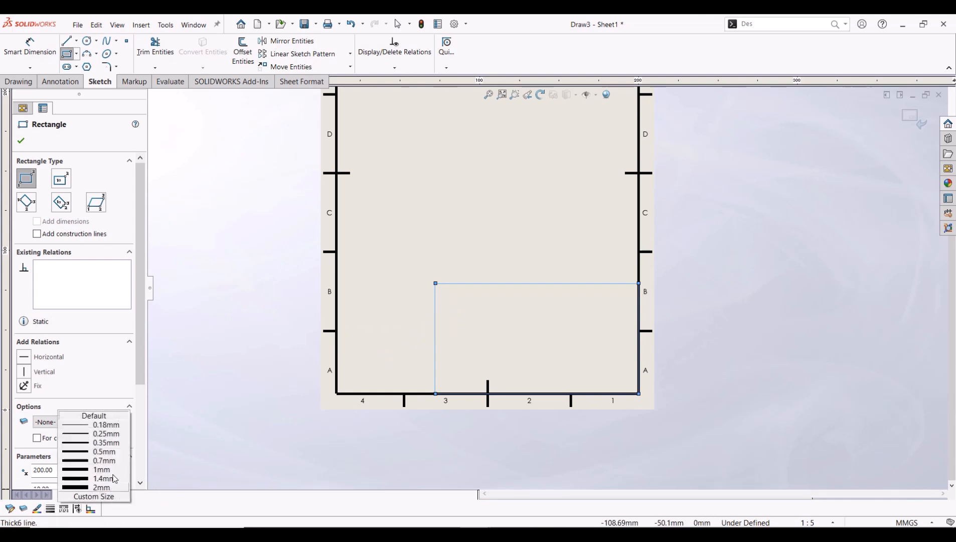
pyautogui.click(101, 460)
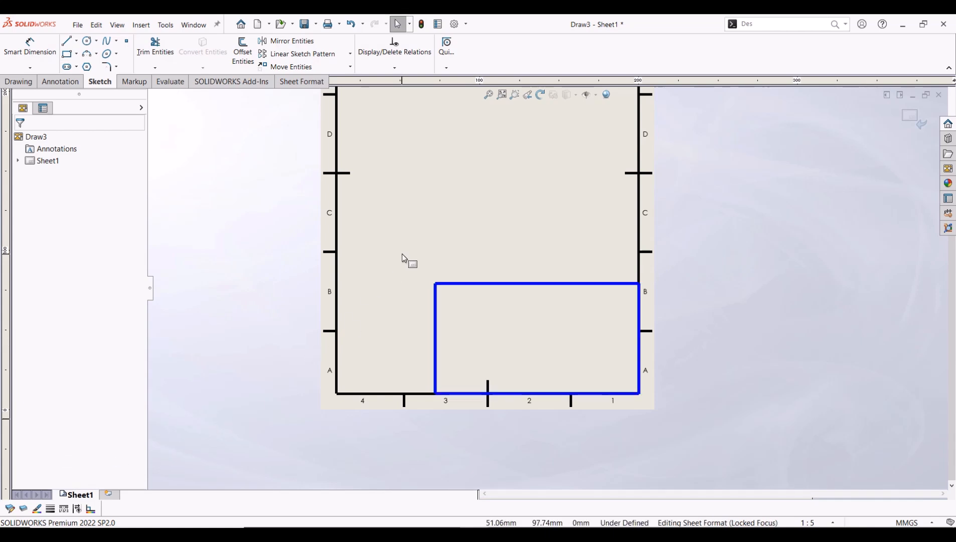
# Change the line color of all four title block rectangle lines to black.
pyautogui.moveTo(402, 253); pyautogui.dragTo(665, 439)
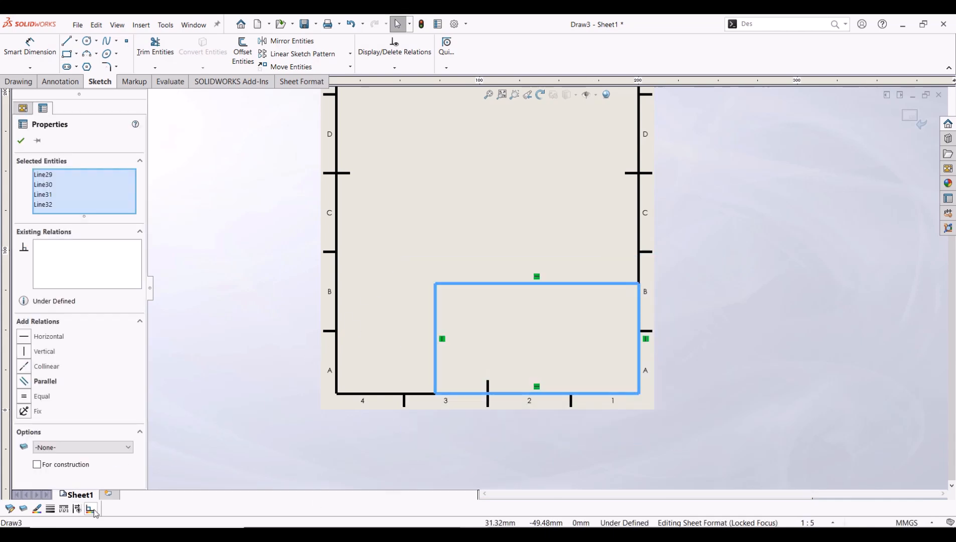
pyautogui.click(36, 509)
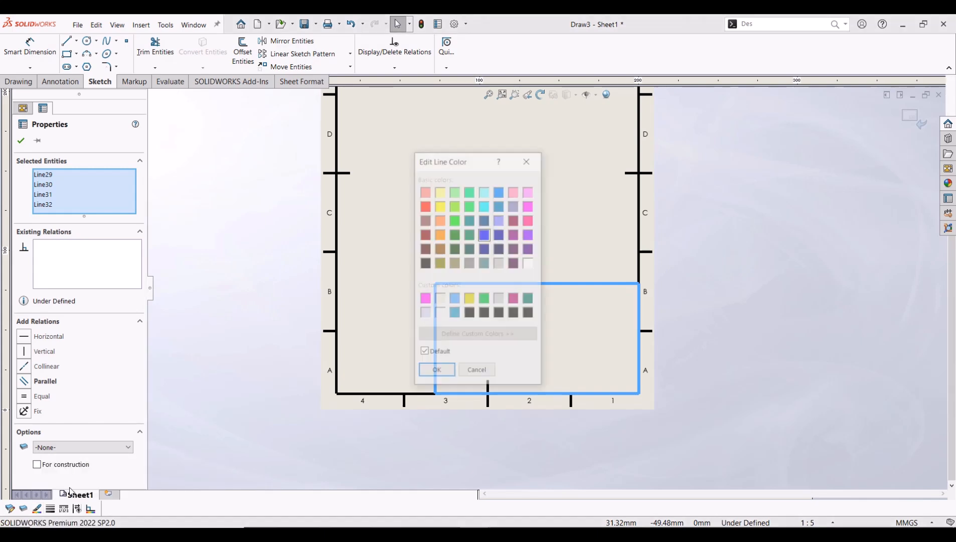
pyautogui.click(429, 371)
# Draw a 0.7 mm thick vertical line from the midpoint of the title block's upper edge down to its lower edge.
pyautogui.press('l')
pyautogui.click(50, 508)
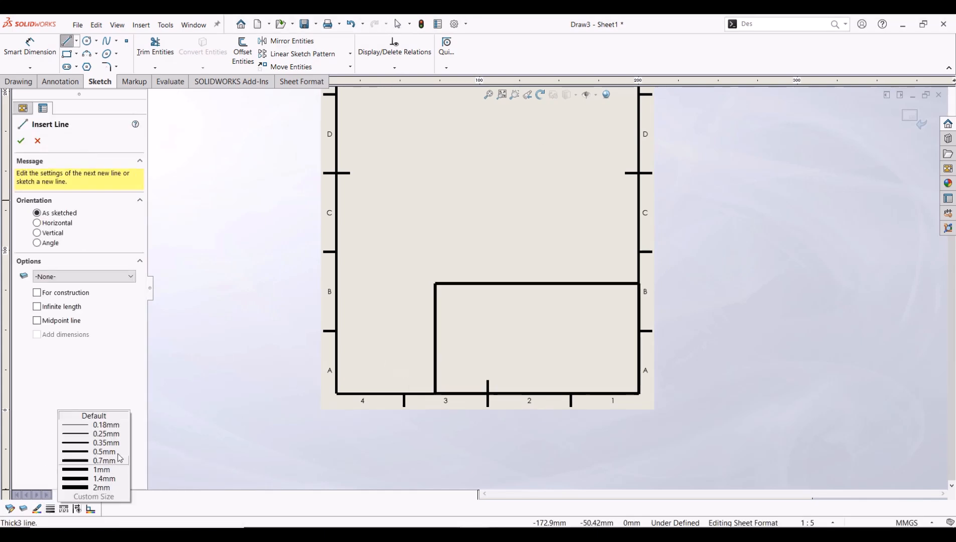
pyautogui.click(100, 460)
pyautogui.press('Escape')
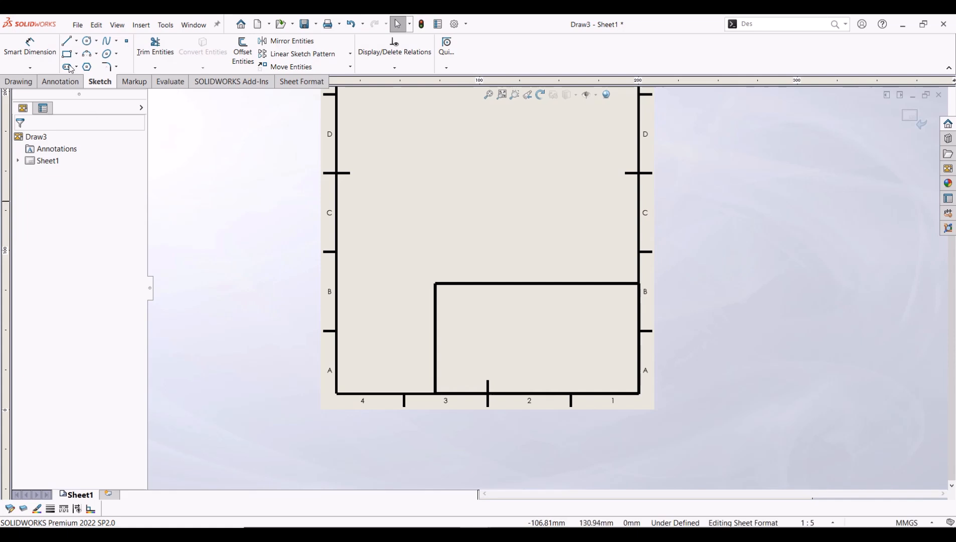
pyautogui.click(69, 40)
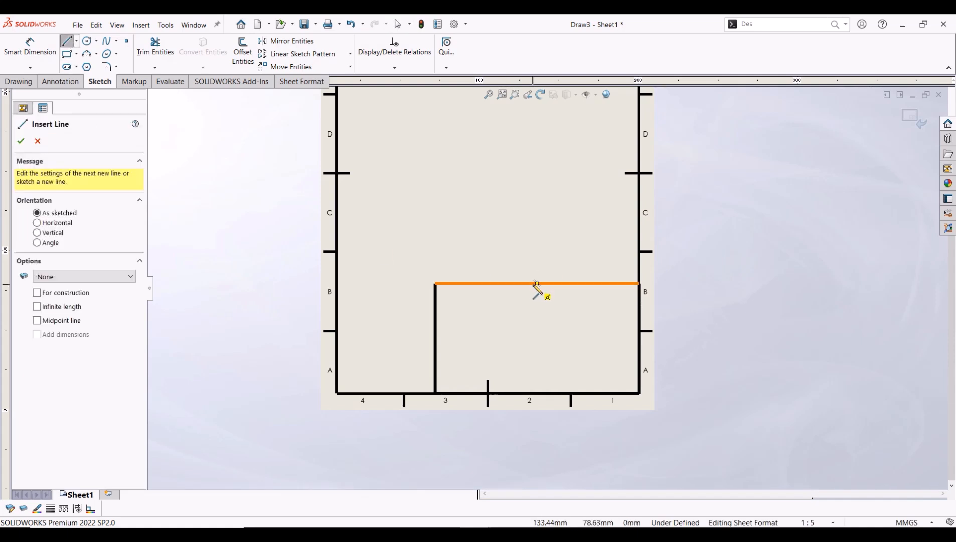
pyautogui.moveTo(537, 283)
pyautogui.mouseDown()
pyautogui.moveTo(548, 404)
pyautogui.moveTo(537, 394)
pyautogui.mouseUp()
pyautogui.press('Escape')
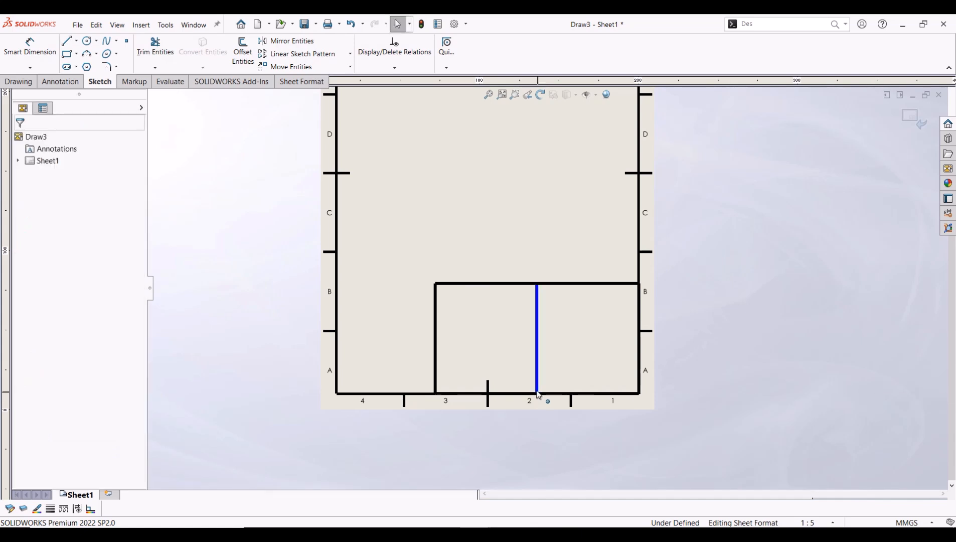
# Change the color of the title block's vertical dividing line to black.
pyautogui.click(538, 360)
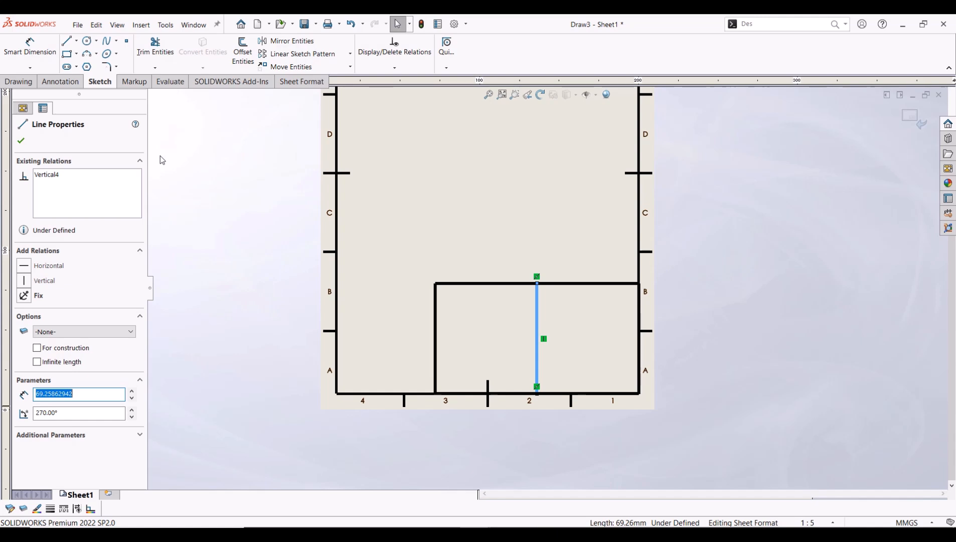
pyautogui.click(40, 509)
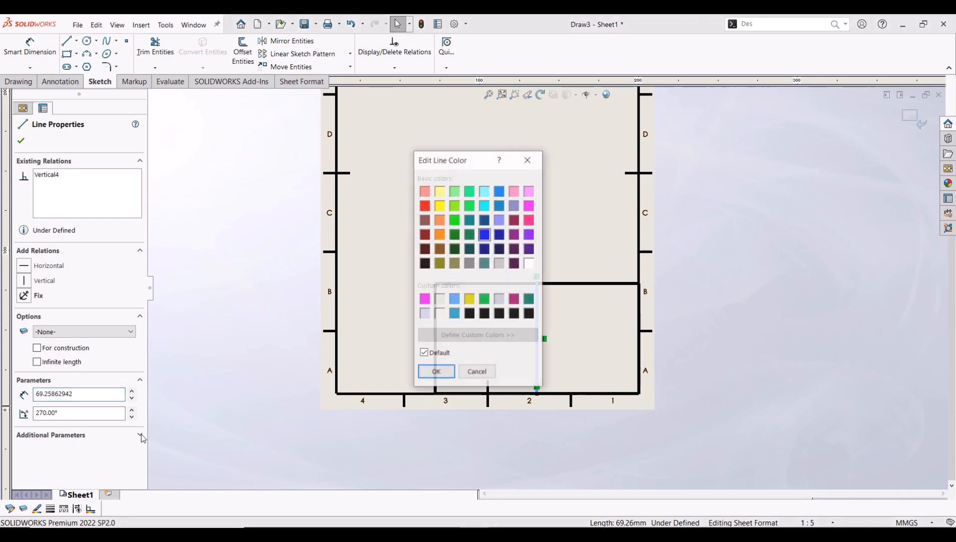
pyautogui.click(425, 263)
pyautogui.click(429, 372)
pyautogui.click(277, 448)
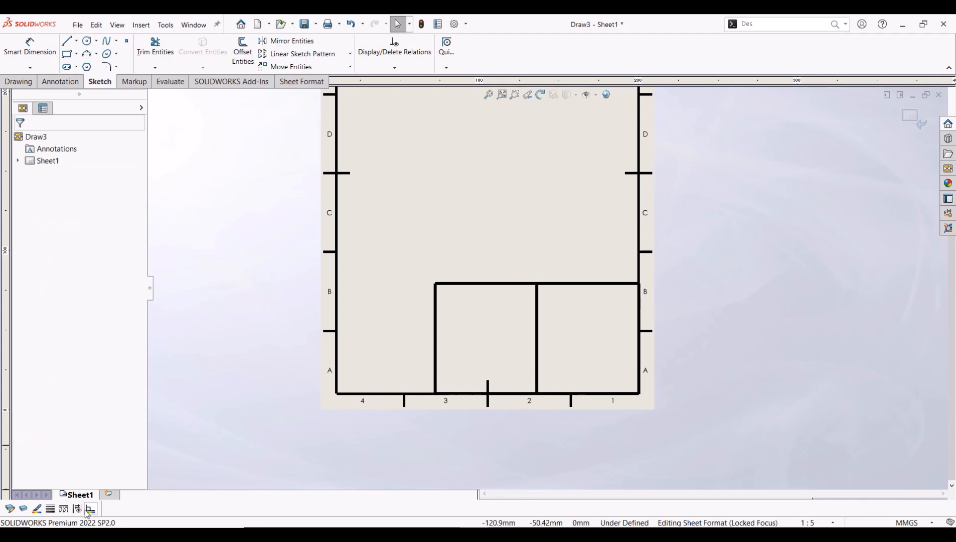
# Set the color for new lines to black and their thickness to 0.35 mm.
pyautogui.click(51, 508)
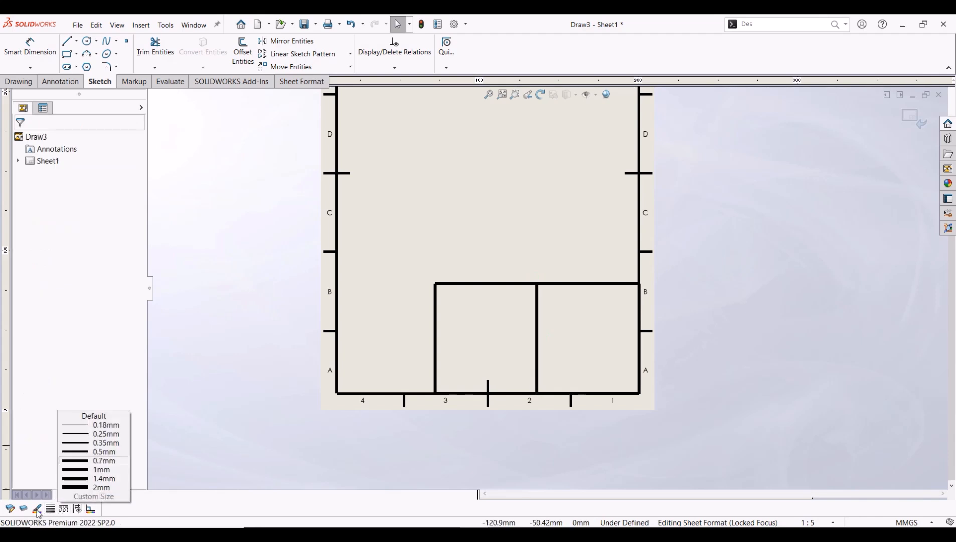
pyautogui.click(37, 508)
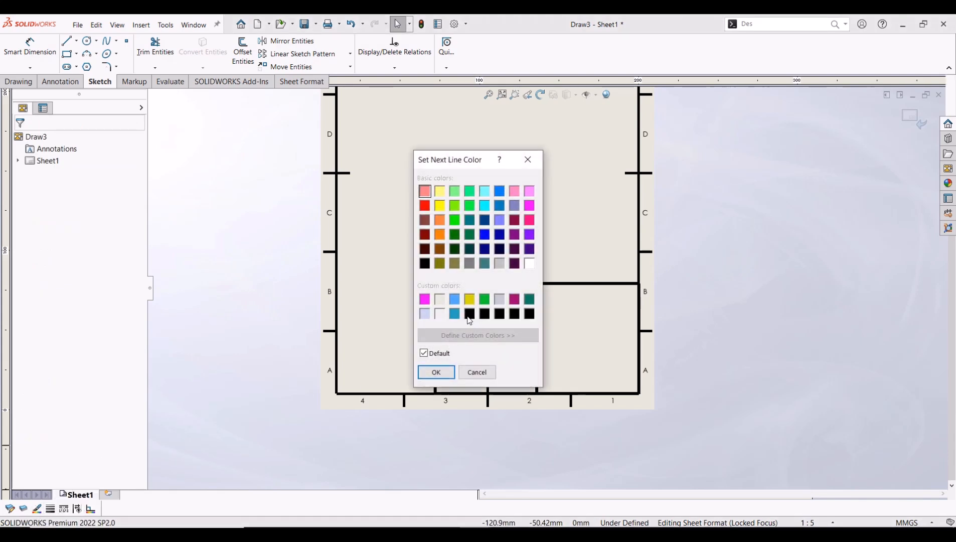
pyautogui.click(469, 315)
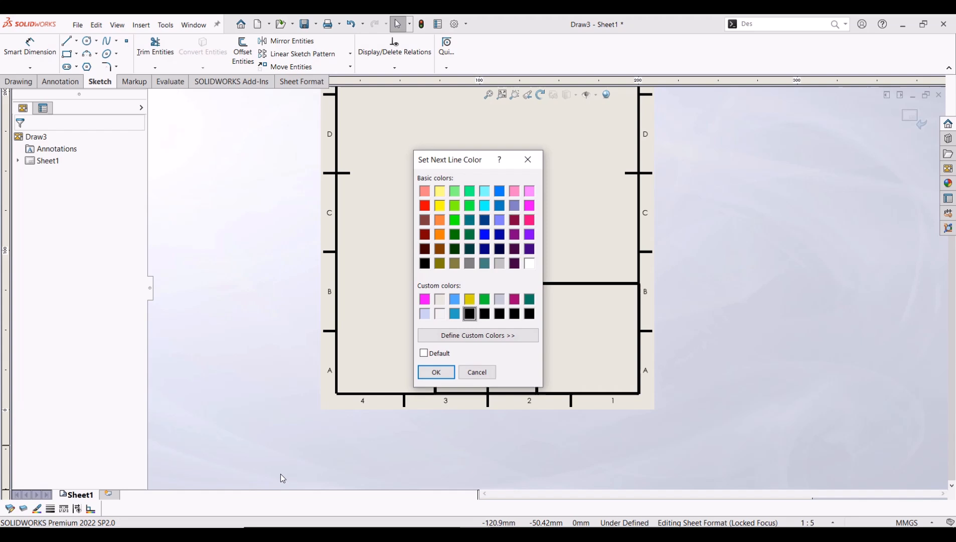
pyautogui.click(429, 371)
pyautogui.click(50, 509)
pyautogui.click(93, 443)
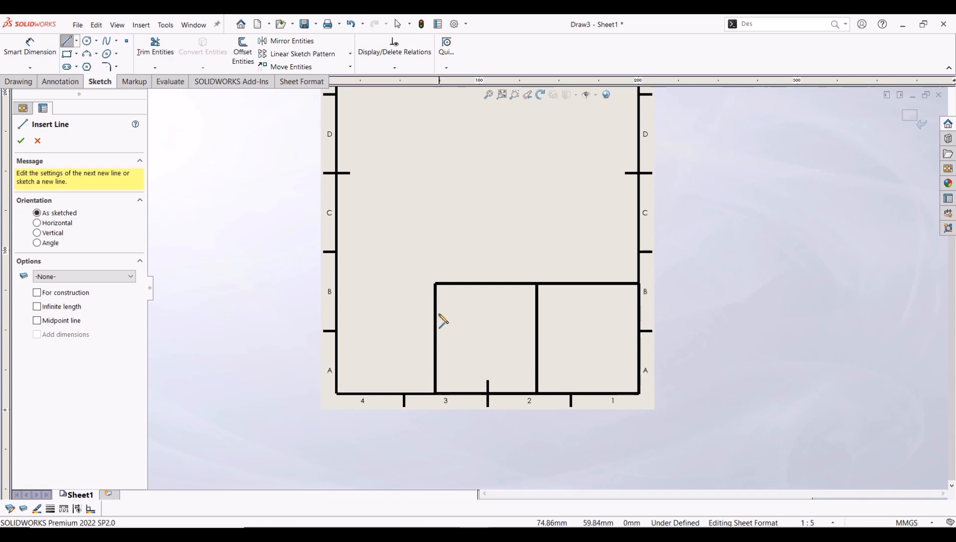
# Draw three horizontal lines across the full width of the title block to divide it into four rows.
pyautogui.click(435, 314)
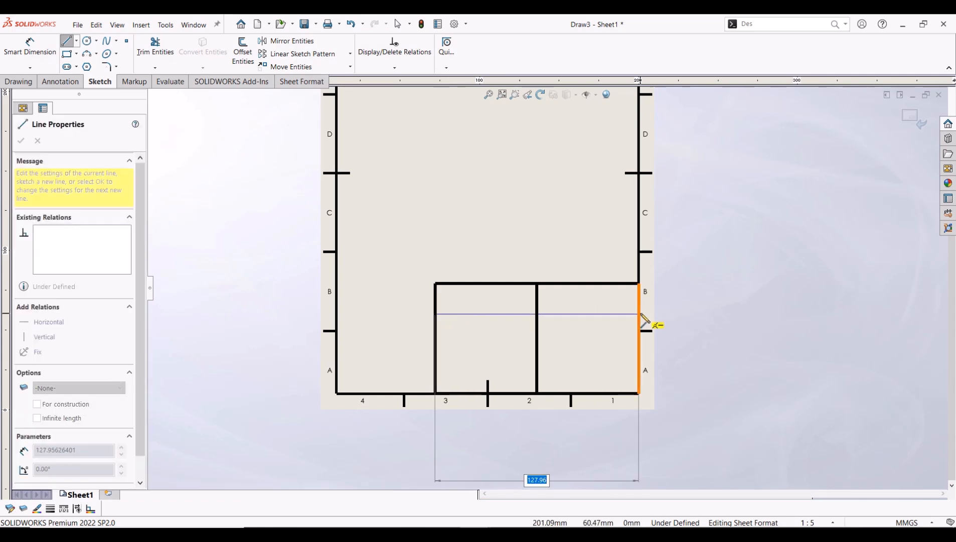
pyautogui.click(637, 314)
pyautogui.press('Escape')
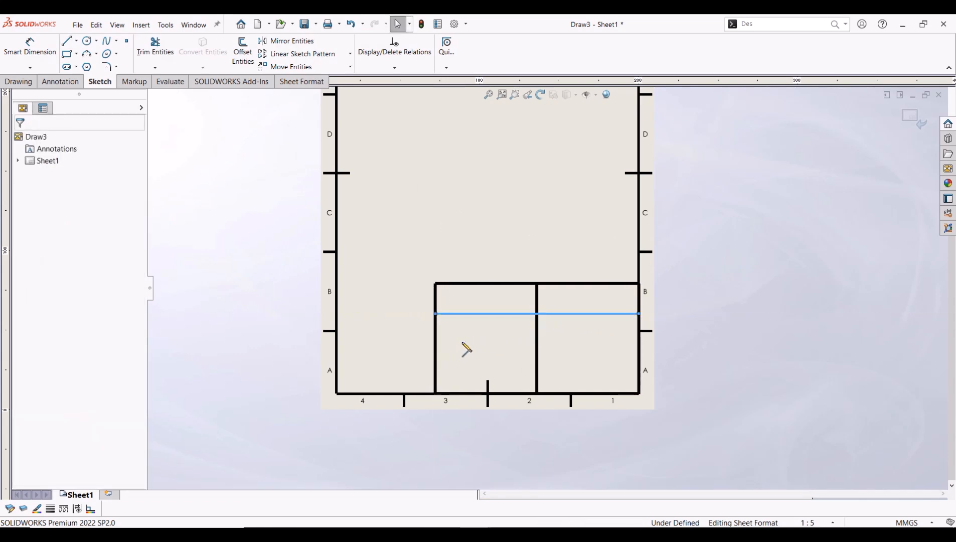
pyautogui.press('Return')
pyautogui.click(435, 343)
pyautogui.click(638, 343)
pyautogui.press('Escape')
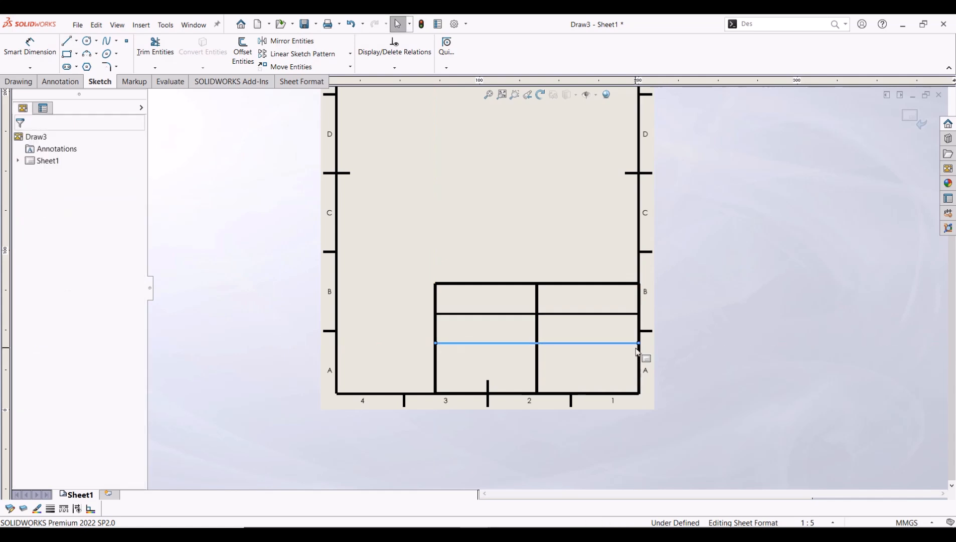
pyautogui.press('Return')
pyautogui.click(435, 367)
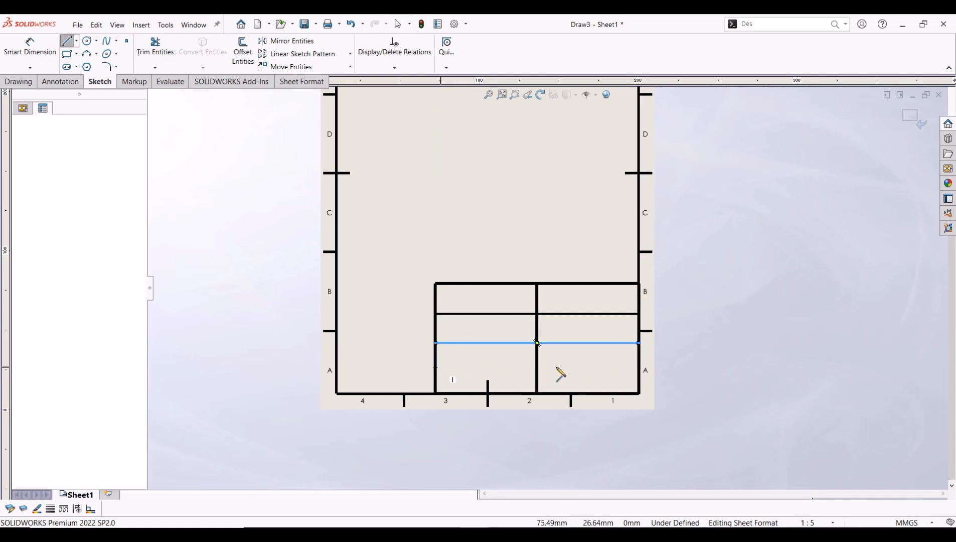
pyautogui.click(638, 367)
pyautogui.press('Escape')
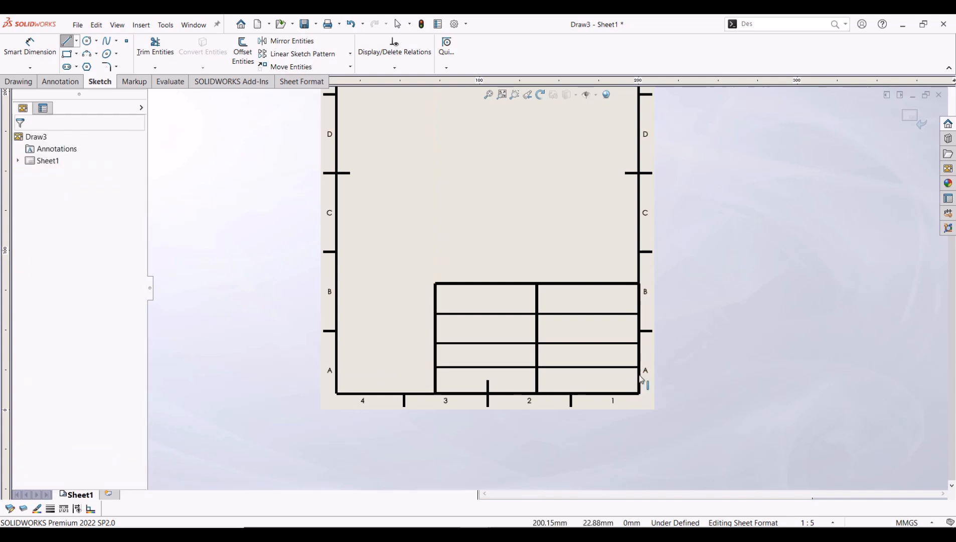
# Add the note "Design By" with font size 24 in the first row of the title block's left column.
pyautogui.scroll(-2, 624, 366)
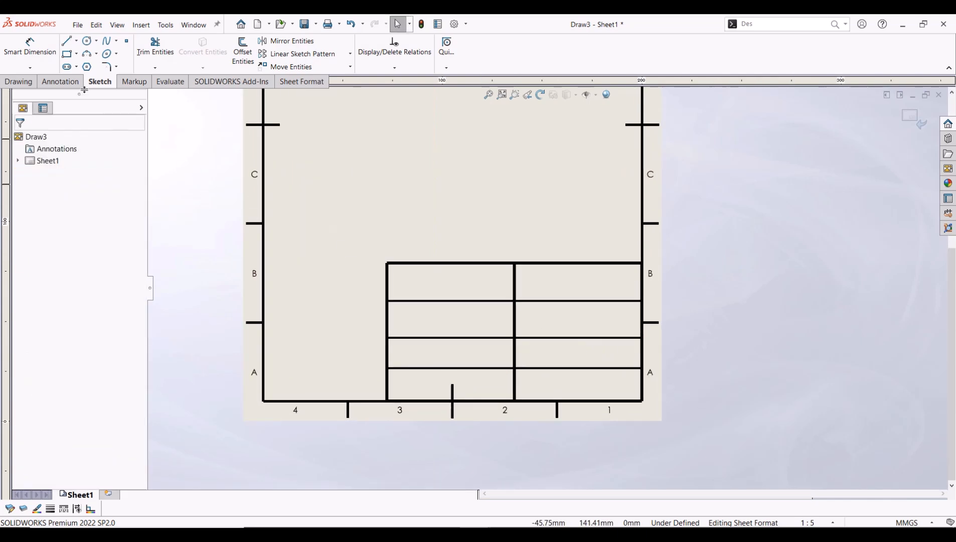
pyautogui.click(55, 80)
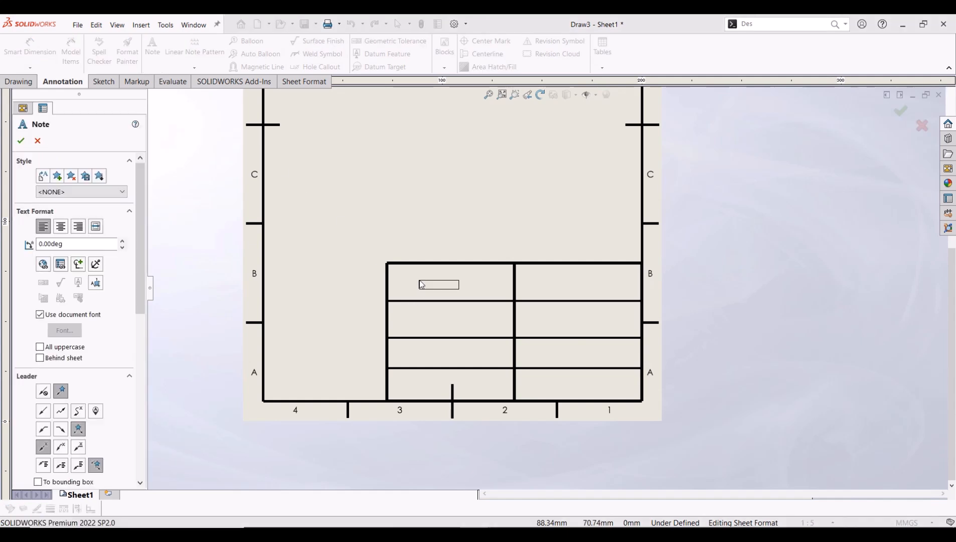
pyautogui.click(410, 291)
pyautogui.click(145, 261)
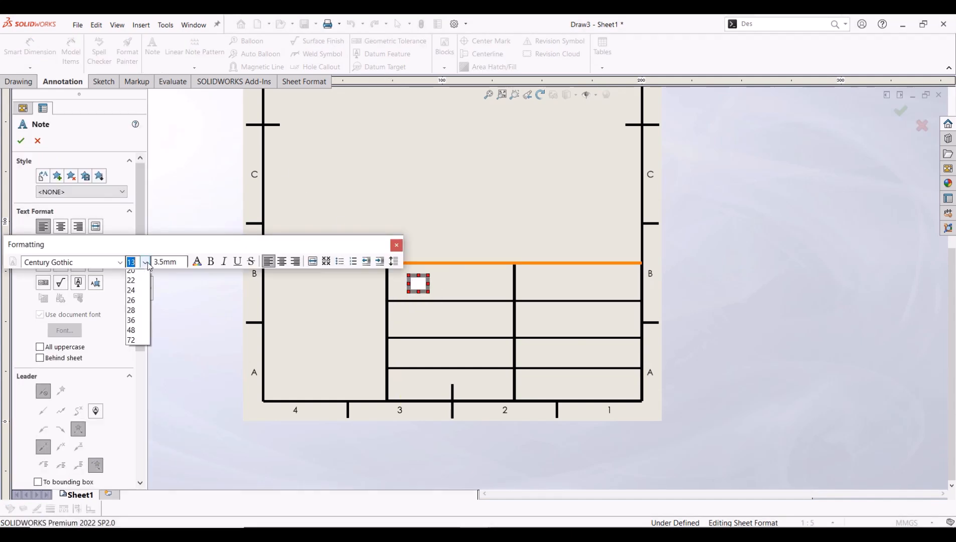
pyautogui.click(132, 374)
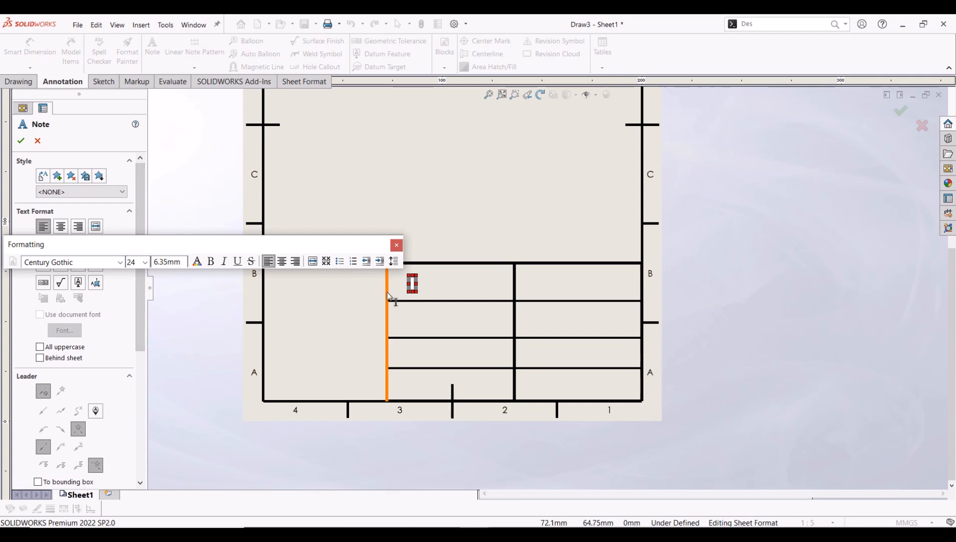
pyautogui.write('Design')
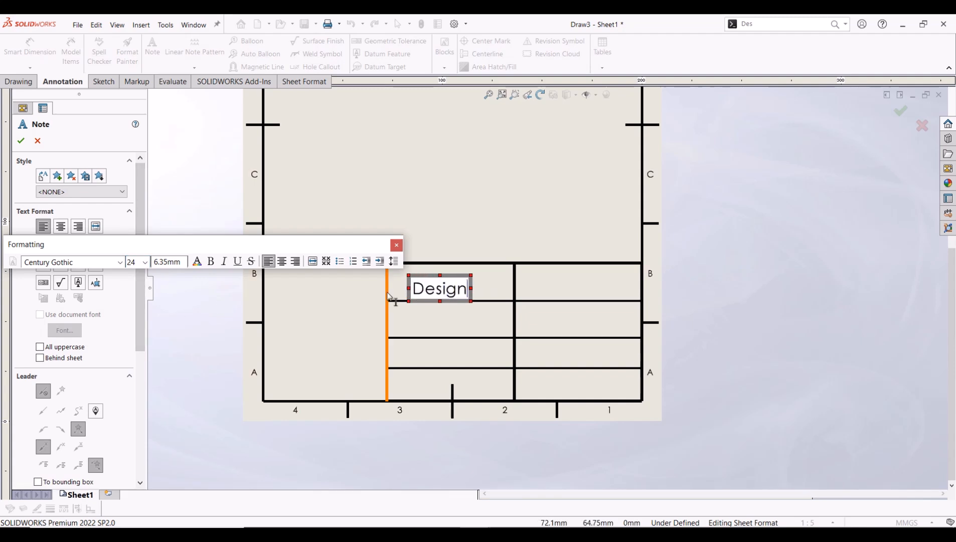
pyautogui.write(' By')
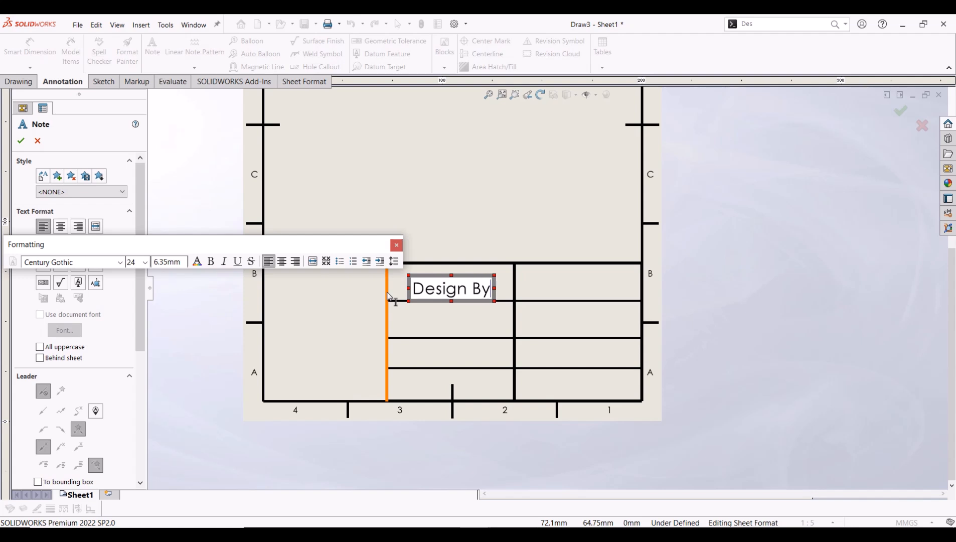
pyautogui.click(407, 313)
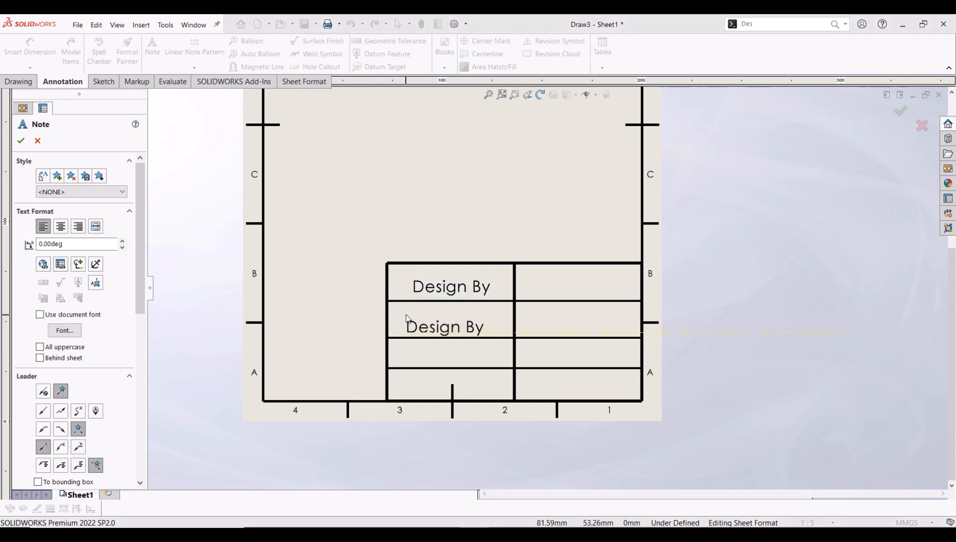
# Add the note "Approved by" in the second row of the title block's left column.
pyautogui.click(407, 316)
pyautogui.write('A')
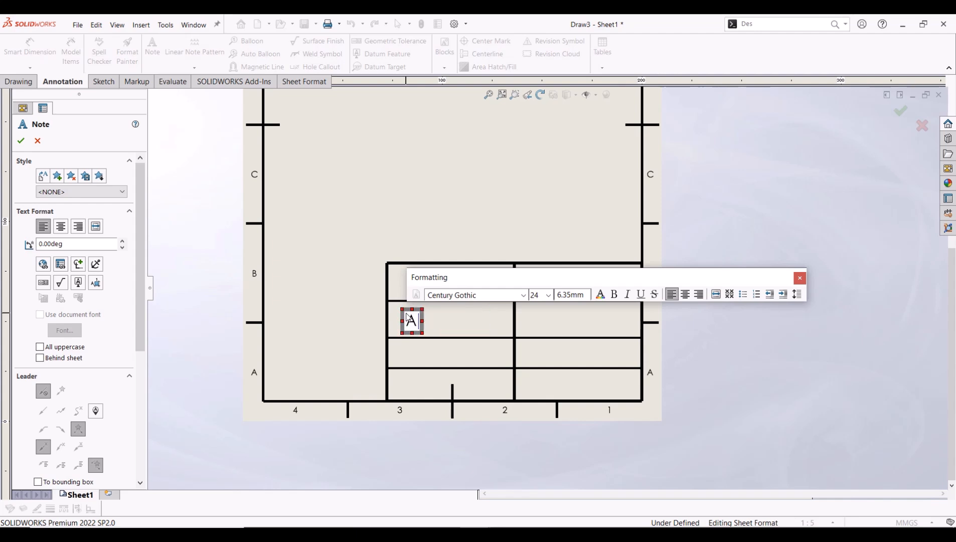
pyautogui.write('pproved by')
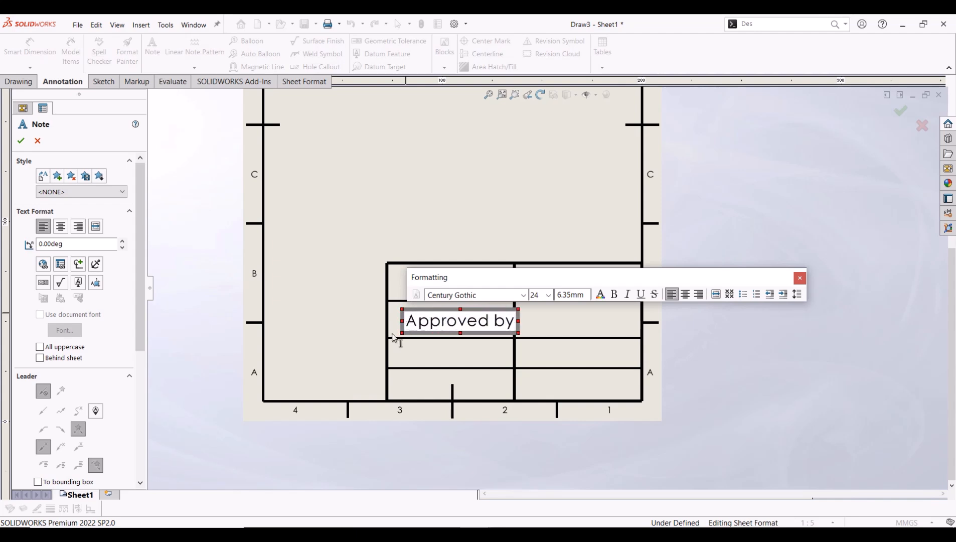
pyautogui.click(403, 350)
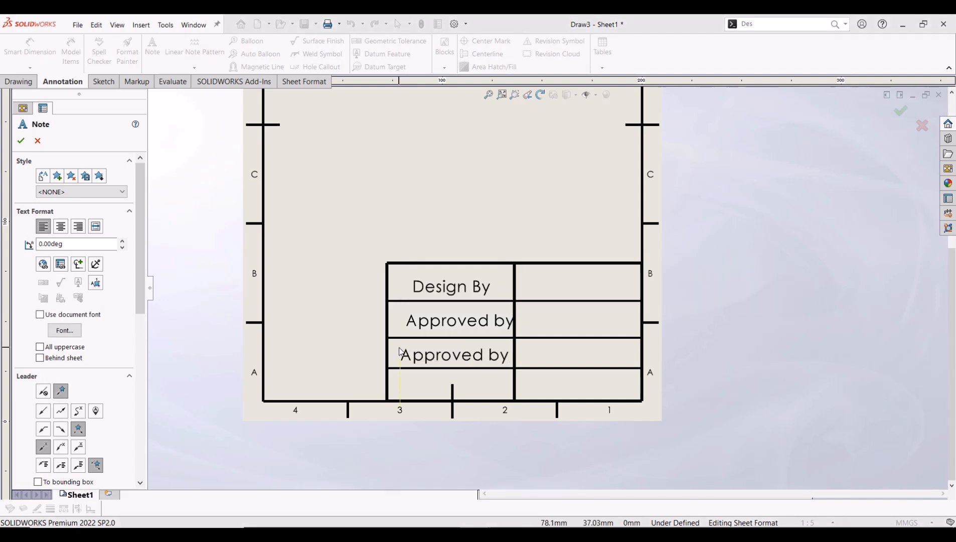
# Add the note "Material" in the third row of the title block's left column.
pyautogui.click(400, 351)
pyautogui.write('M<')
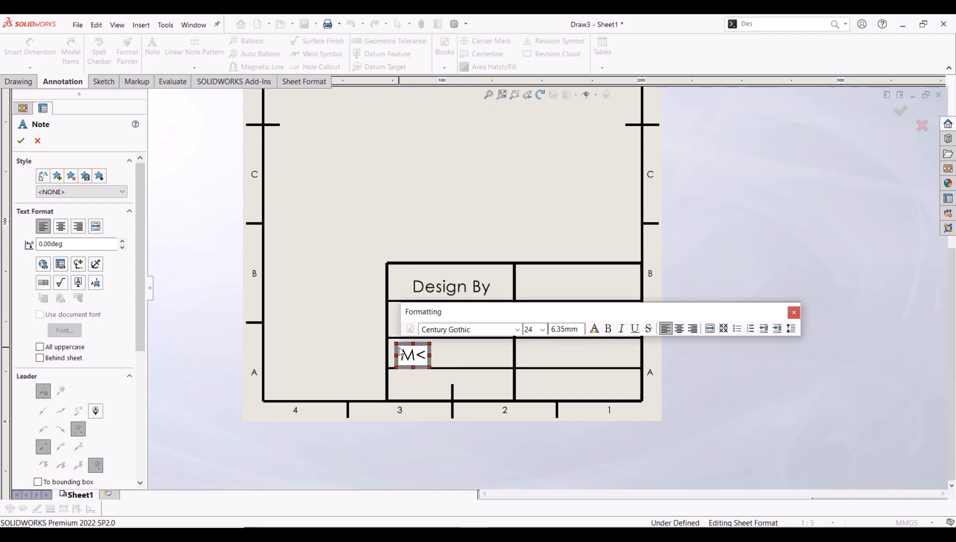
pyautogui.press('BackSpace')
pyautogui.write('ateria;')
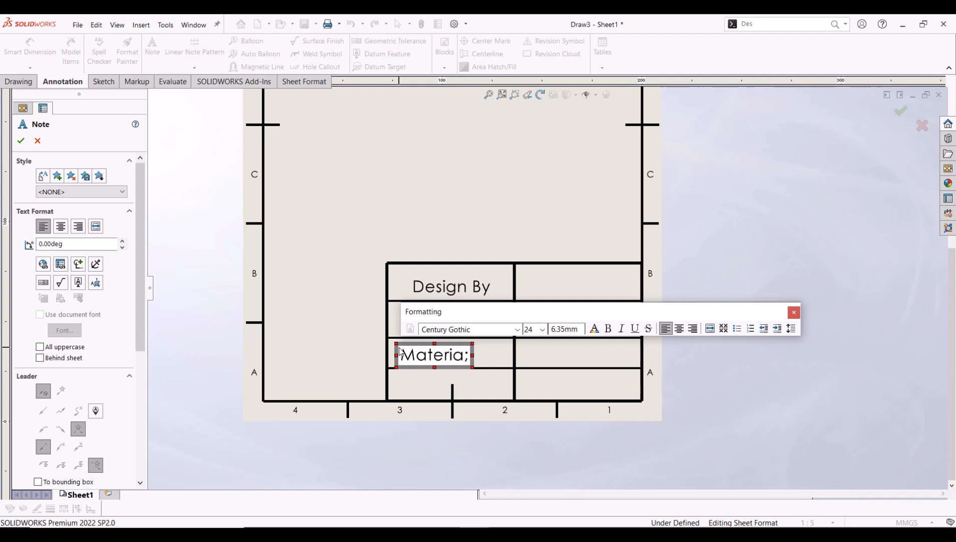
pyautogui.press('BackSpace')
pyautogui.click(399, 393)
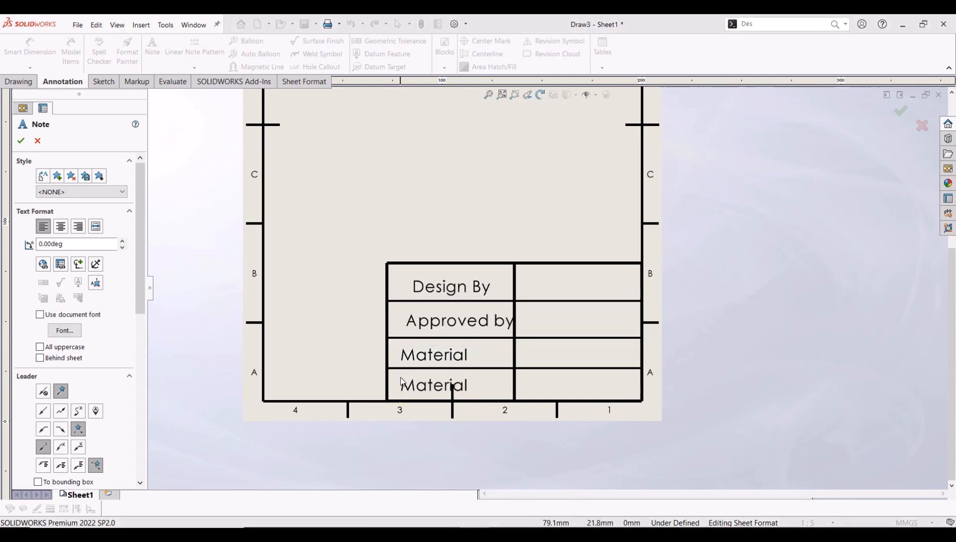
# Add the note "Weight" in the last row of the title block's left column and finish placing notes.
pyautogui.click(400, 381)
pyautogui.write('Wei')
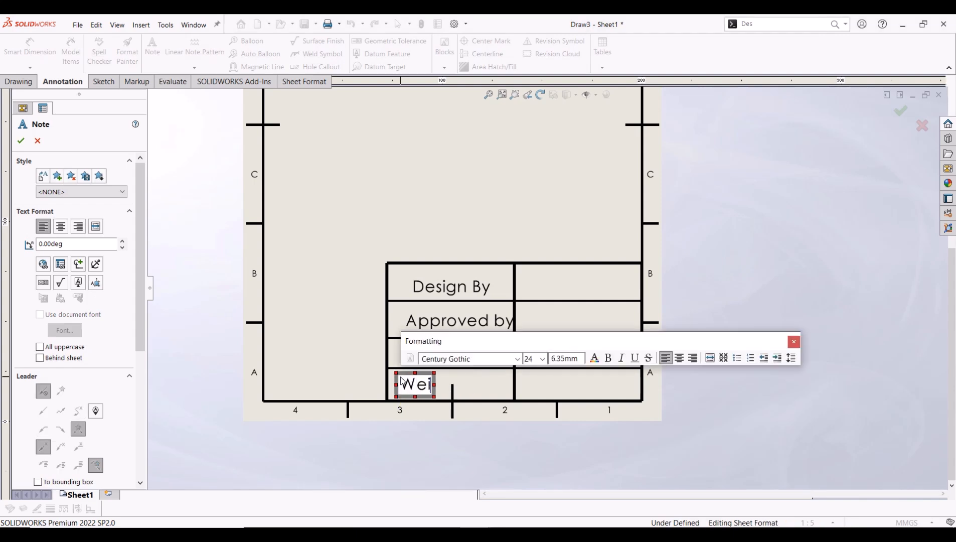
pyautogui.write('ght')
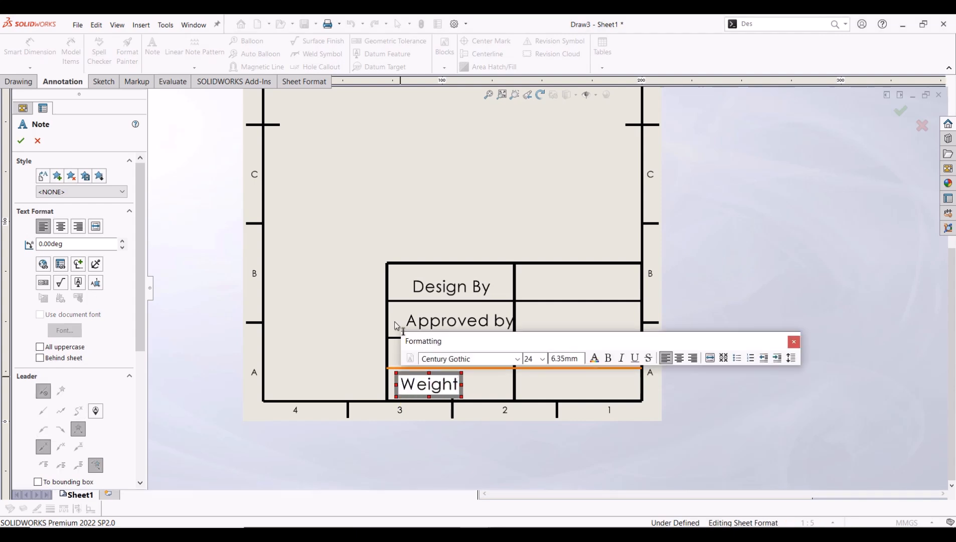
pyautogui.click(367, 267)
pyautogui.press('Escape')
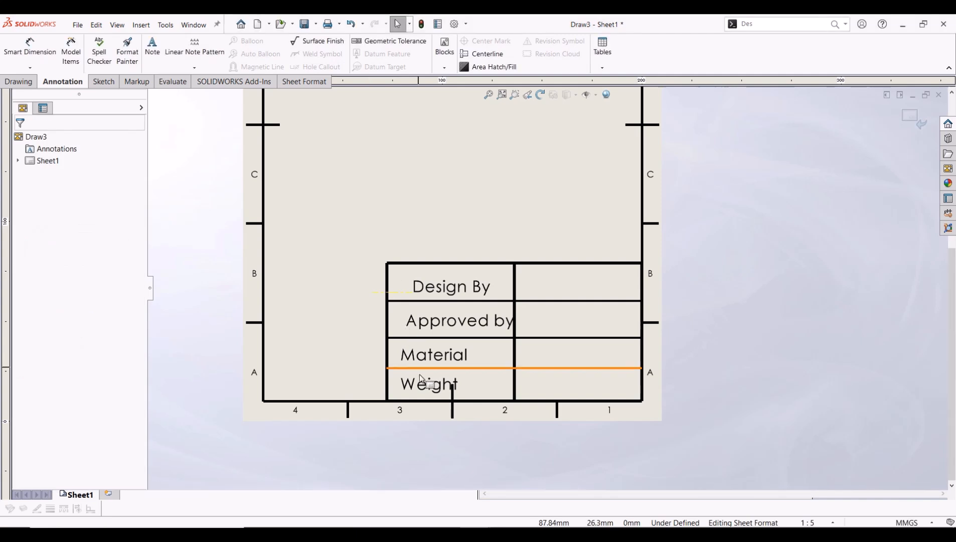
# Move the four title block notes so they share a left alignment and sit within their rows.
pyautogui.click(427, 285)
pyautogui.click(414, 322)
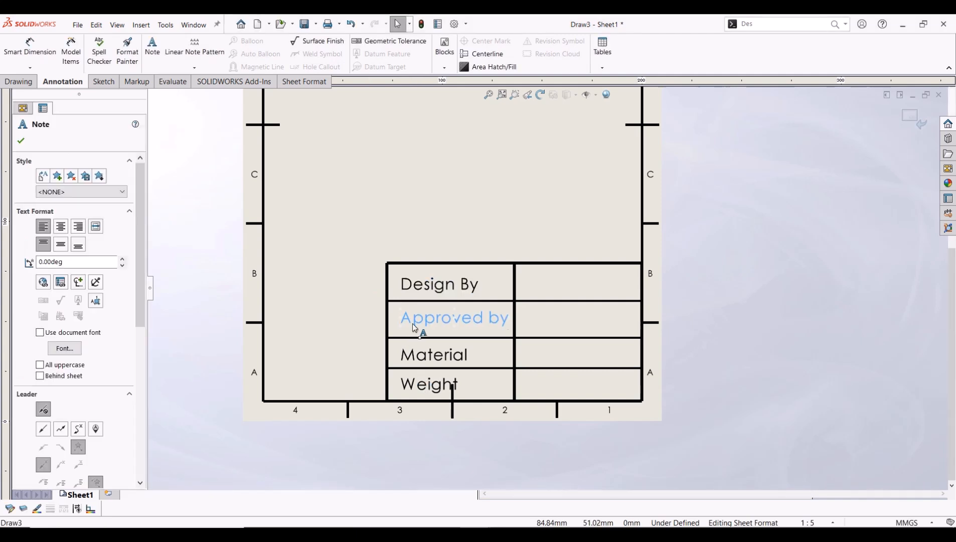
pyautogui.click(423, 355)
pyautogui.click(417, 384)
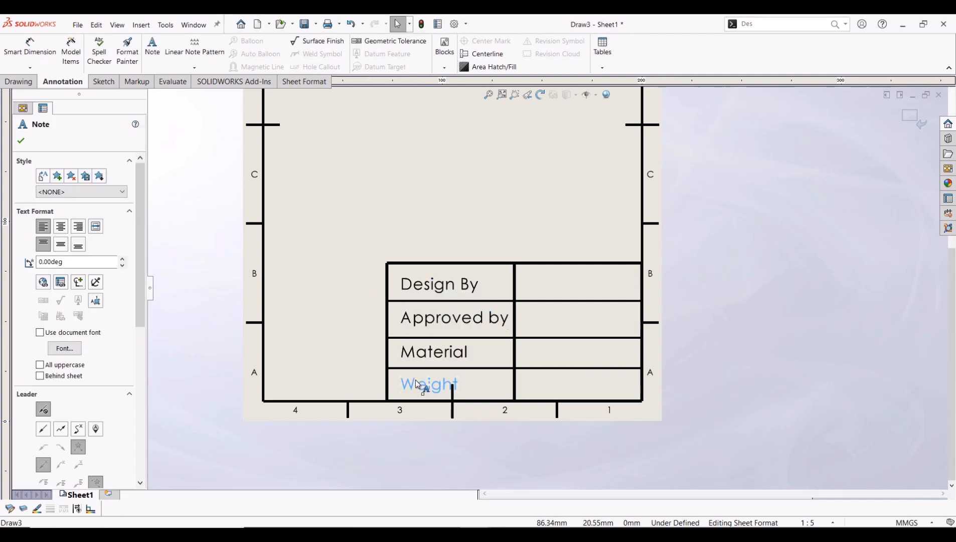
pyautogui.moveTo(416, 384); pyautogui.dragTo(418, 378)
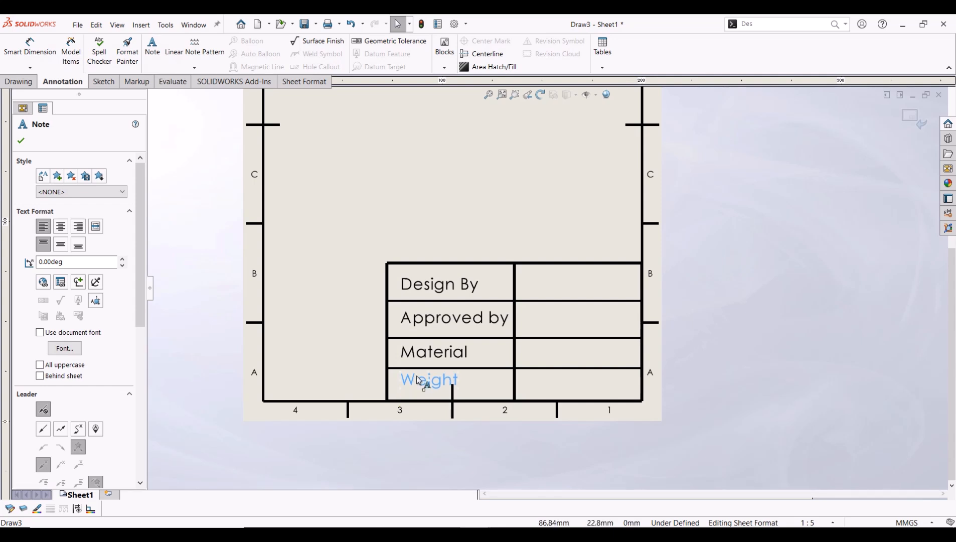
pyautogui.click(507, 224)
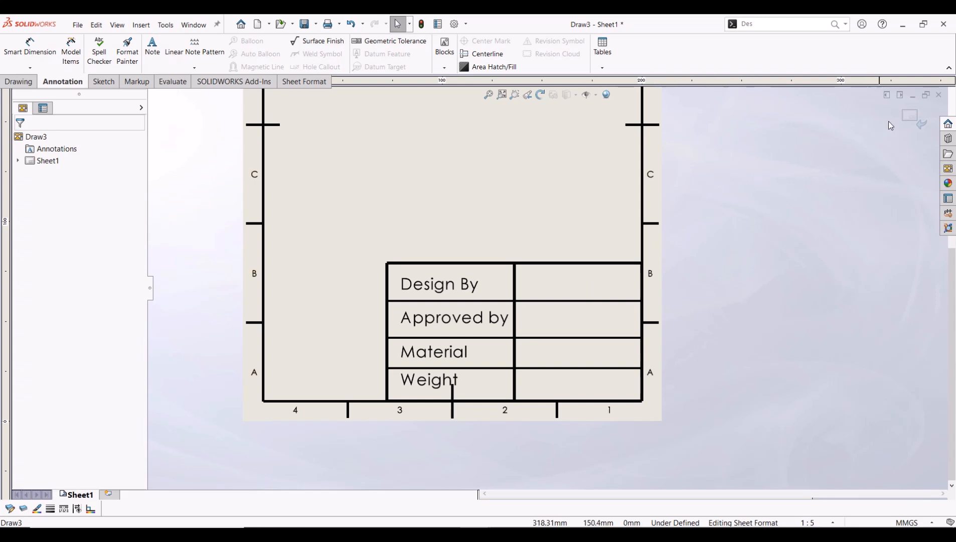
# Exit sheet format editing and check the finished title block on the sheet.
pyautogui.click(910, 117)
pyautogui.scroll(2, 562, 276)
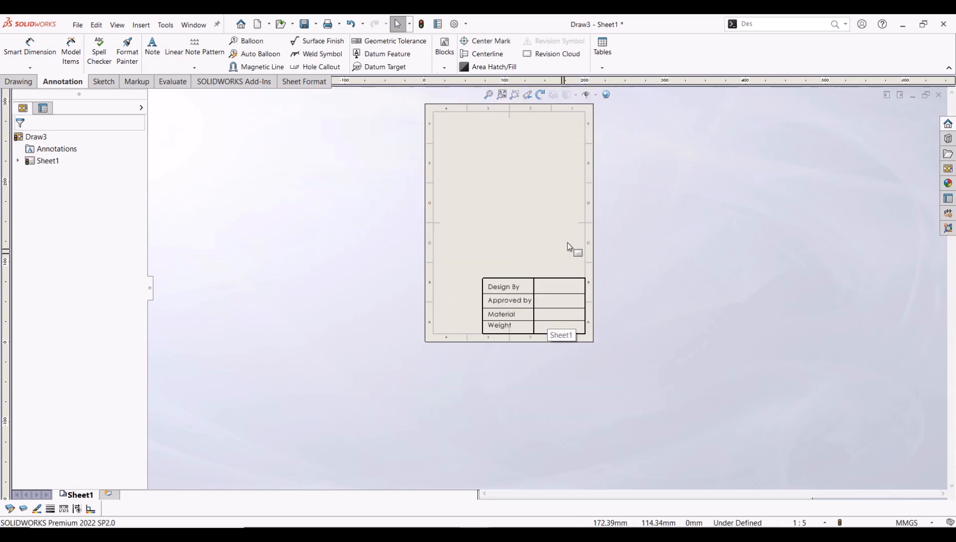
pyautogui.scroll(-4, 522, 255)
pyautogui.scroll(3, 498, 262)
pyautogui.scroll(-2, 487, 309)
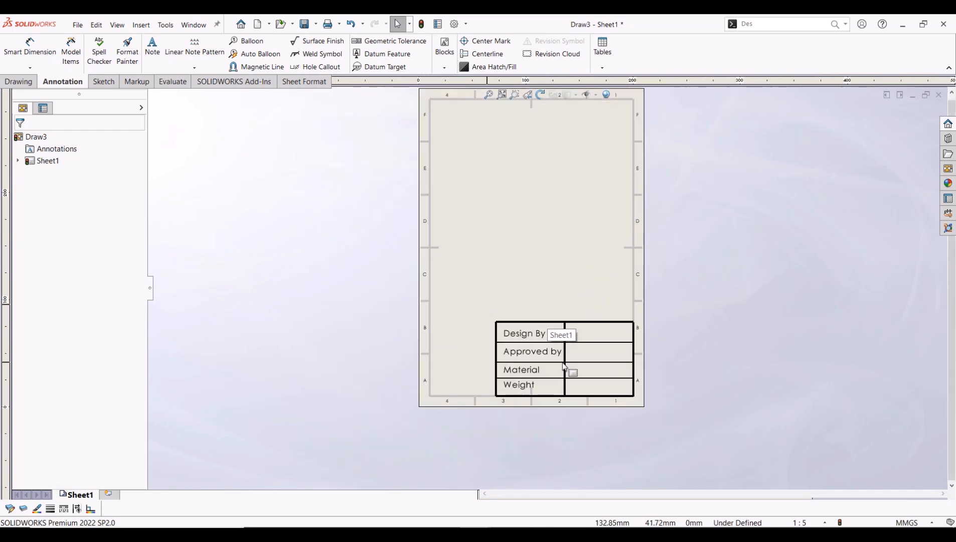
pyautogui.scroll(-2, 559, 372)
pyautogui.scroll(2, 433, 180)
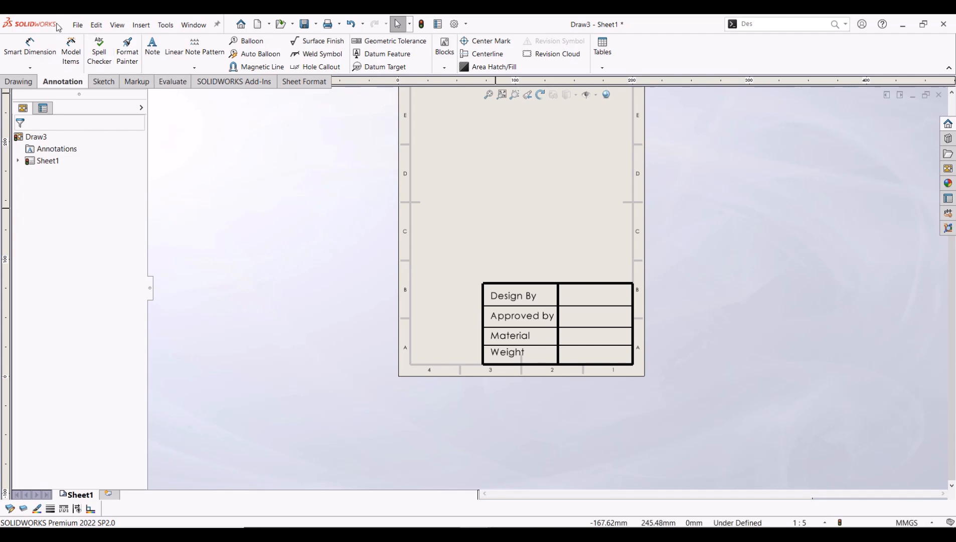
# Save the sheet format as Design.slddrt in the sheetformat folder, replacing the existing file.
pyautogui.click(78, 25)
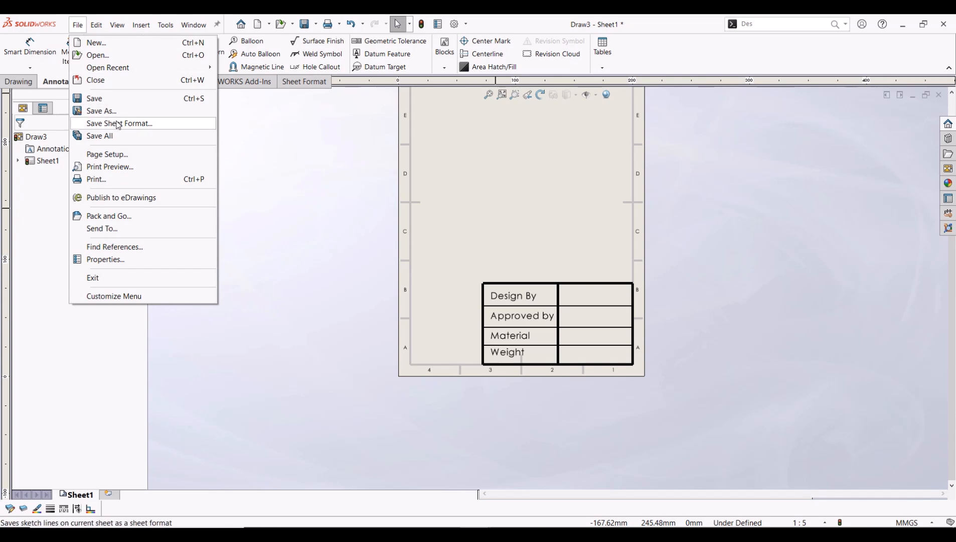
pyautogui.click(120, 123)
pyautogui.scroll(-10, 482, 281)
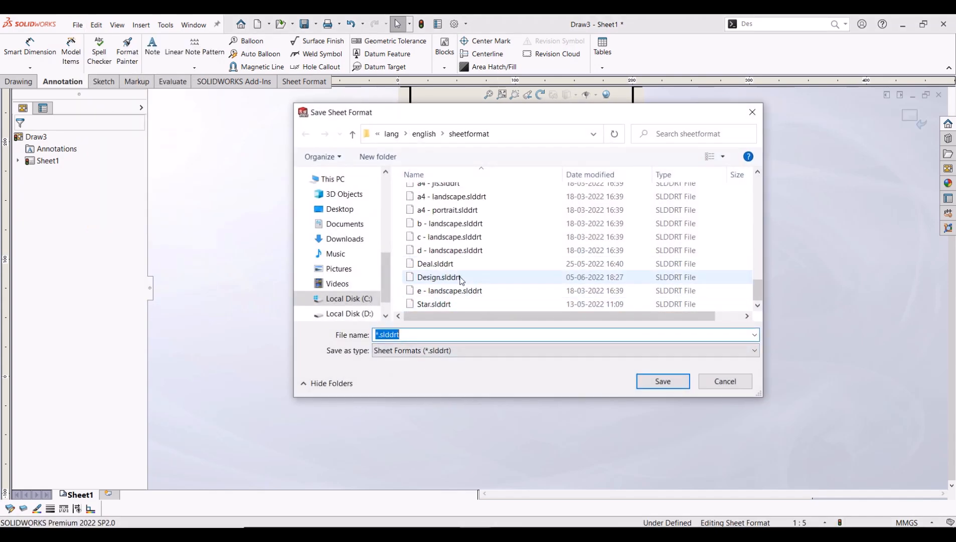
pyautogui.click(438, 276)
pyautogui.click(657, 381)
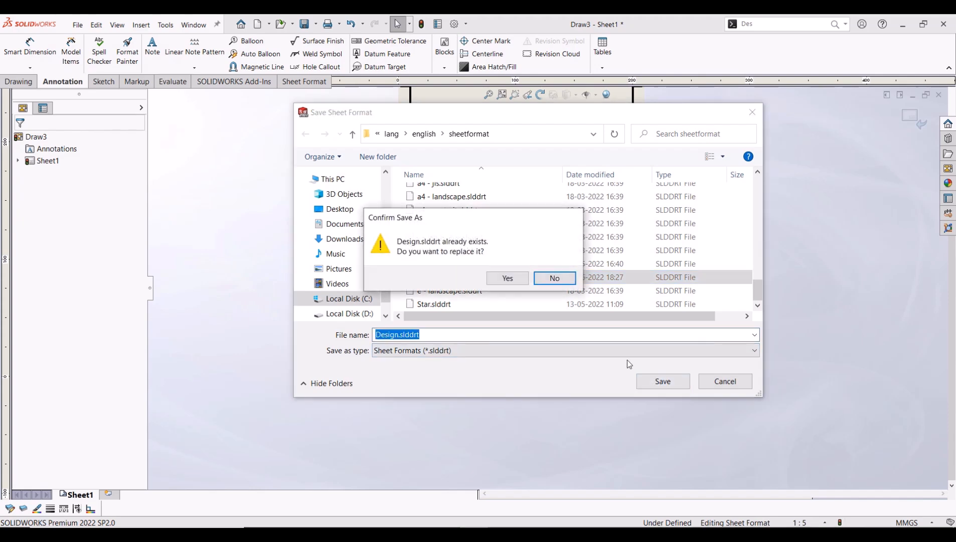
pyautogui.click(507, 279)
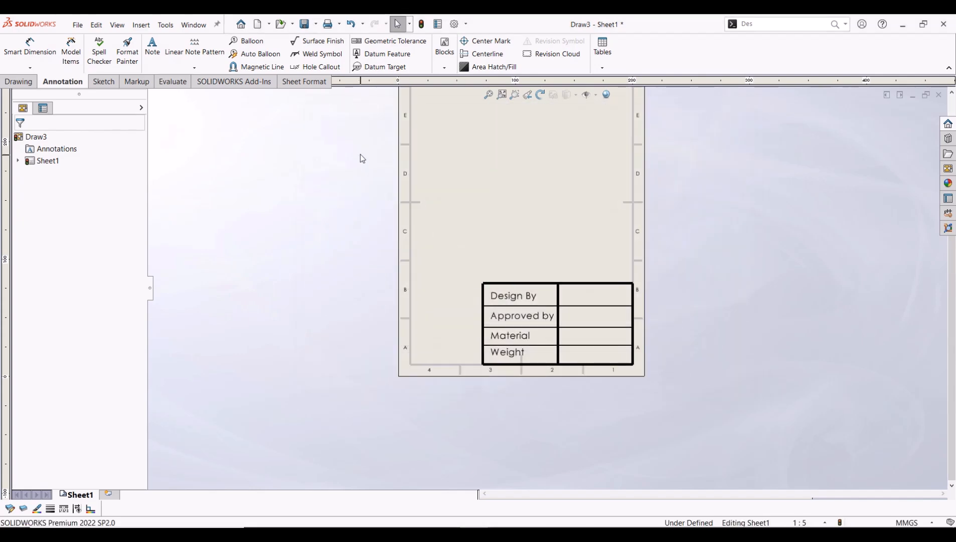
# Save the drawing as the drawing template Design.DRWDOT in the templates folder, replacing the existing file.
pyautogui.click(315, 25)
pyautogui.click(320, 51)
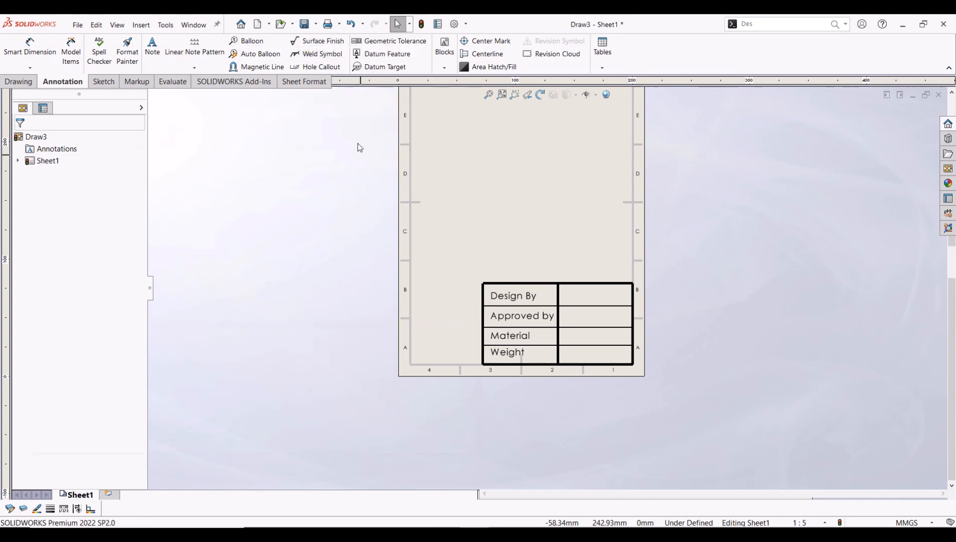
pyautogui.click(166, 362)
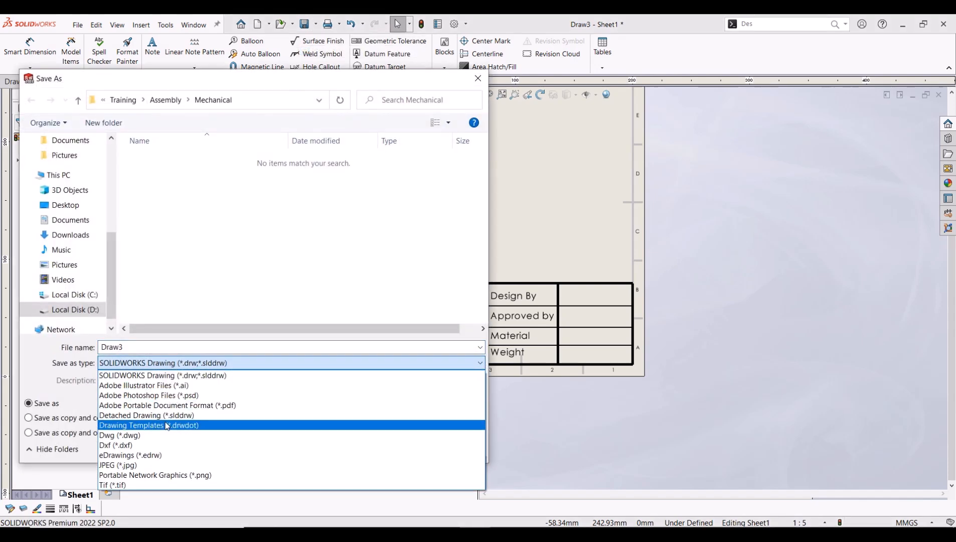
pyautogui.click(167, 425)
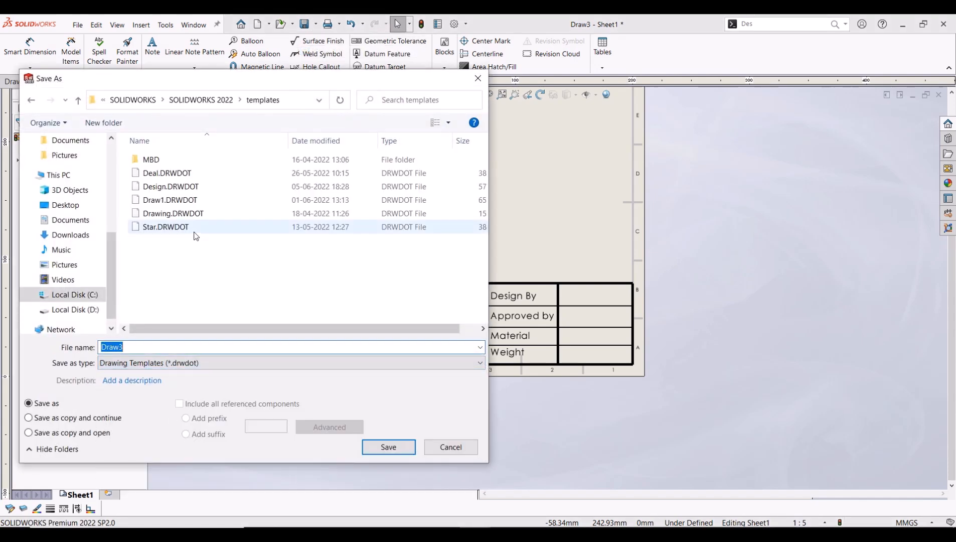
pyautogui.click(185, 186)
pyautogui.click(387, 446)
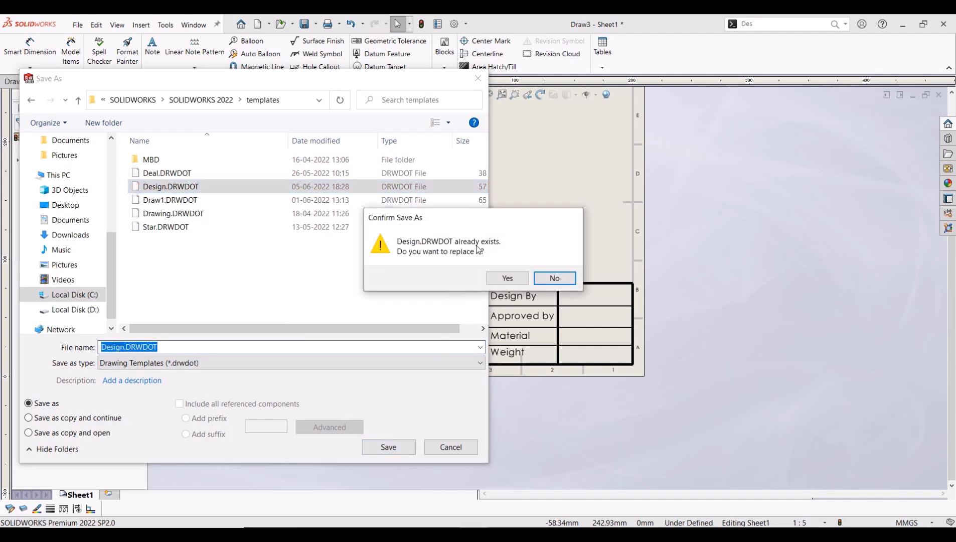
pyautogui.click(506, 279)
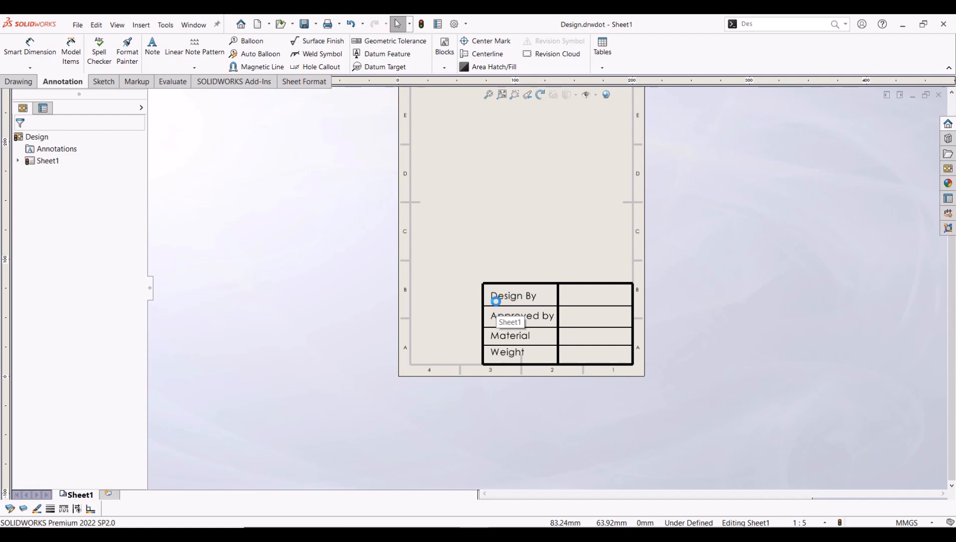
pyautogui.scroll(4, 537, 296)
pyautogui.scroll(-2, 557, 226)
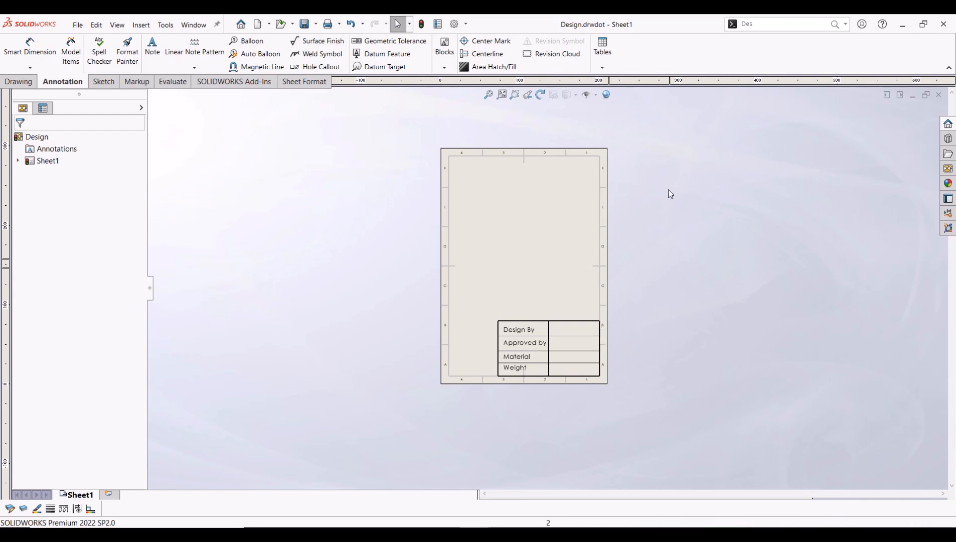
pyautogui.scroll(-2, 652, 211)
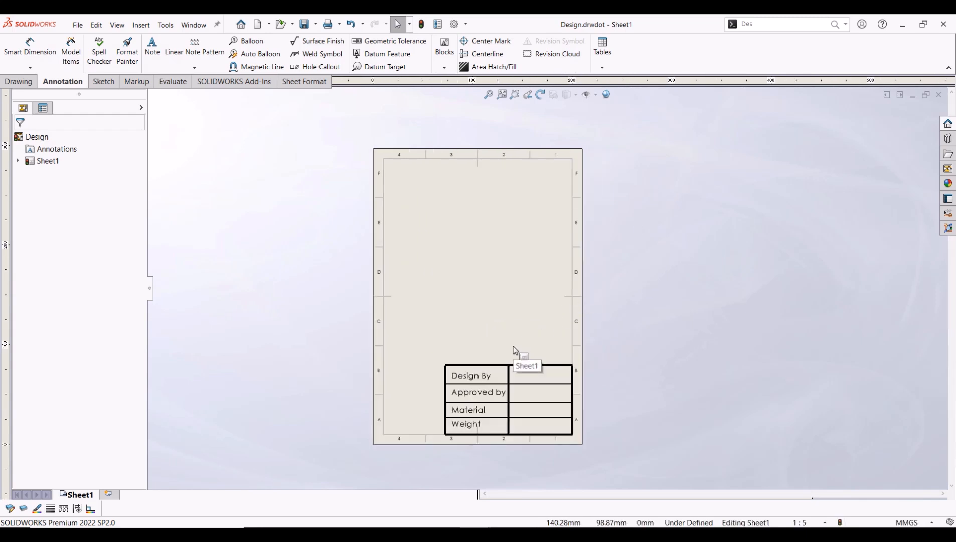
pyautogui.hotkey('alt', 'Tab')
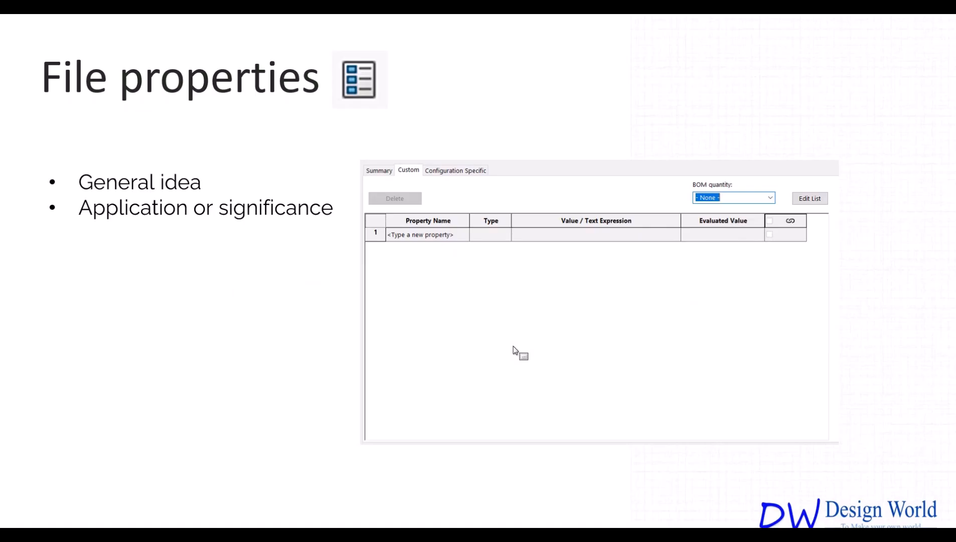
pyautogui.press('Right')
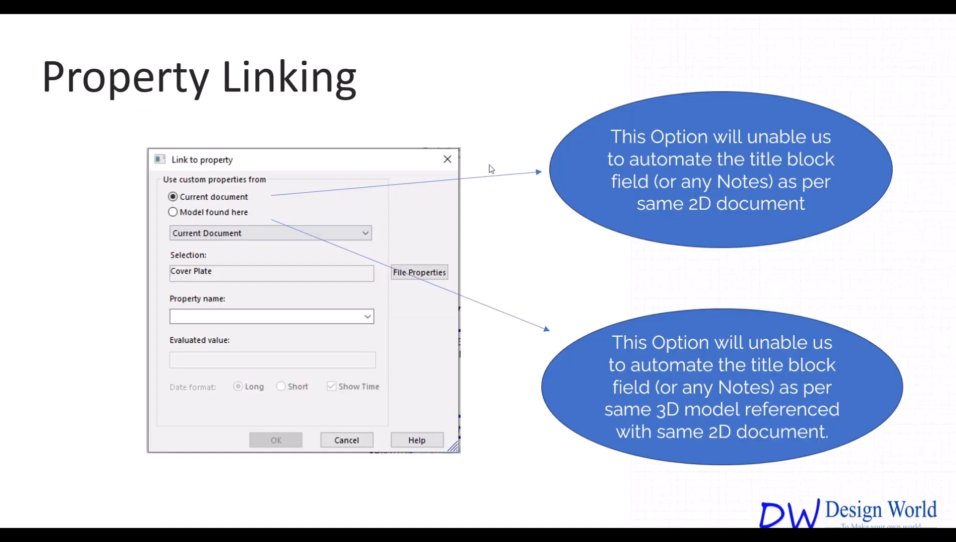
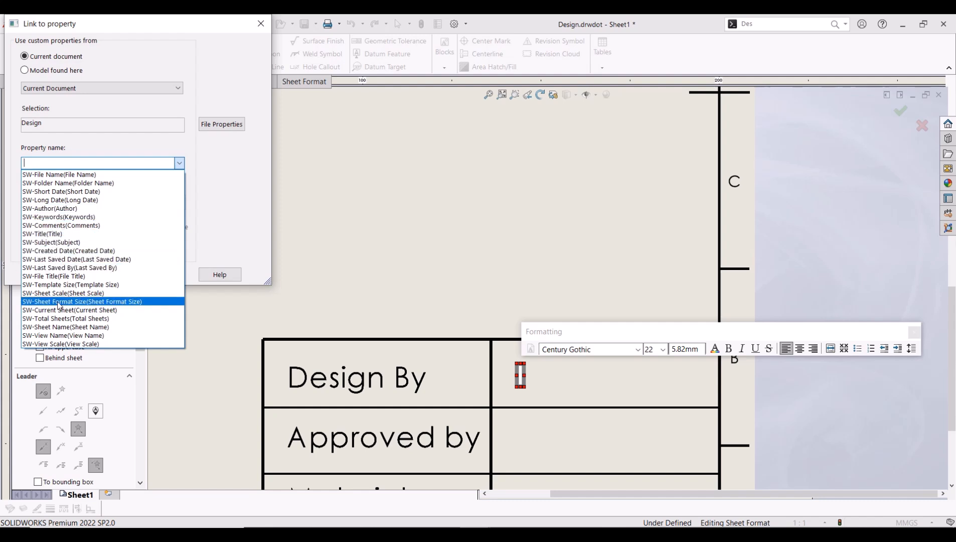
# Set the Design By note's property link to use the model found here, and open that model's file properties.
pyautogui.click(112, 144)
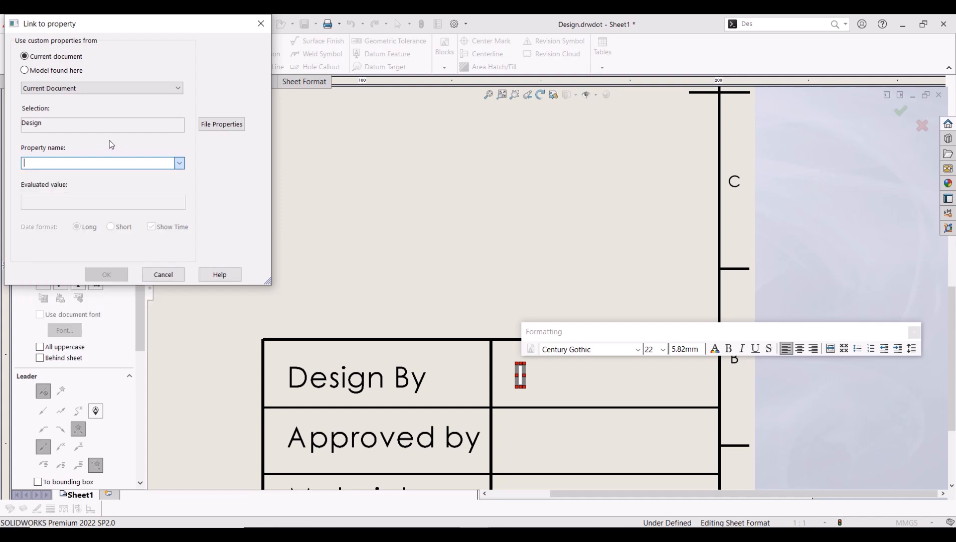
pyautogui.click(24, 70)
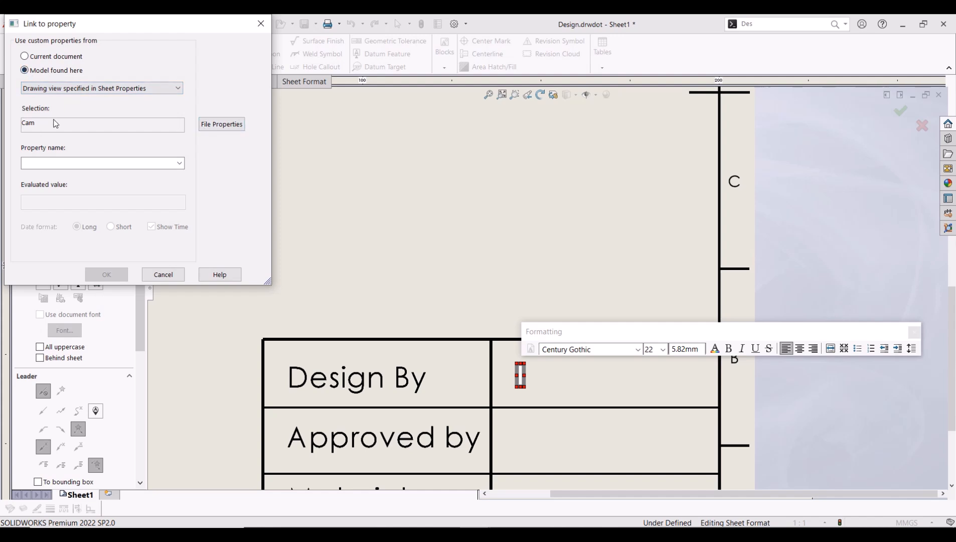
pyautogui.click(222, 125)
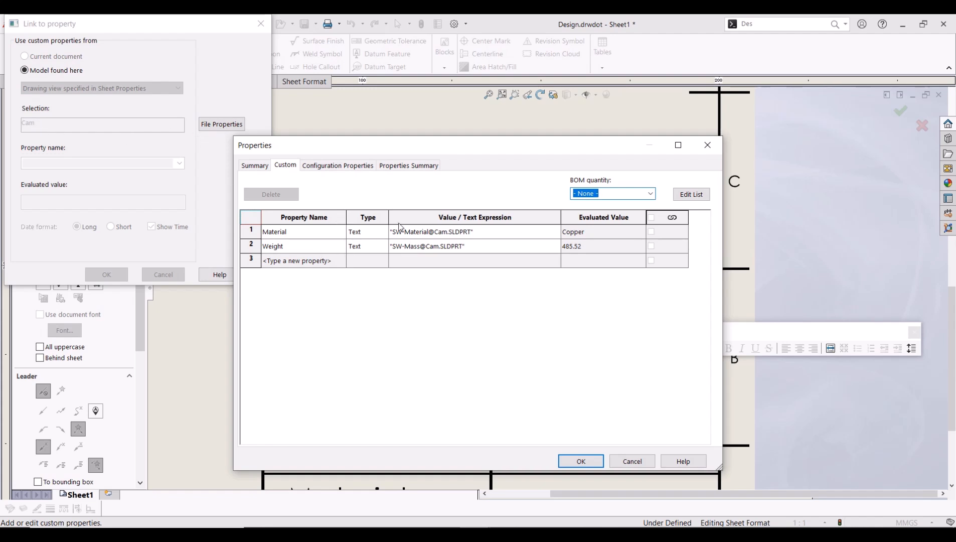
# Add the custom properties DrawnBy and CheckedBy below Weight in the Cam model's property table.
pyautogui.click(341, 260)
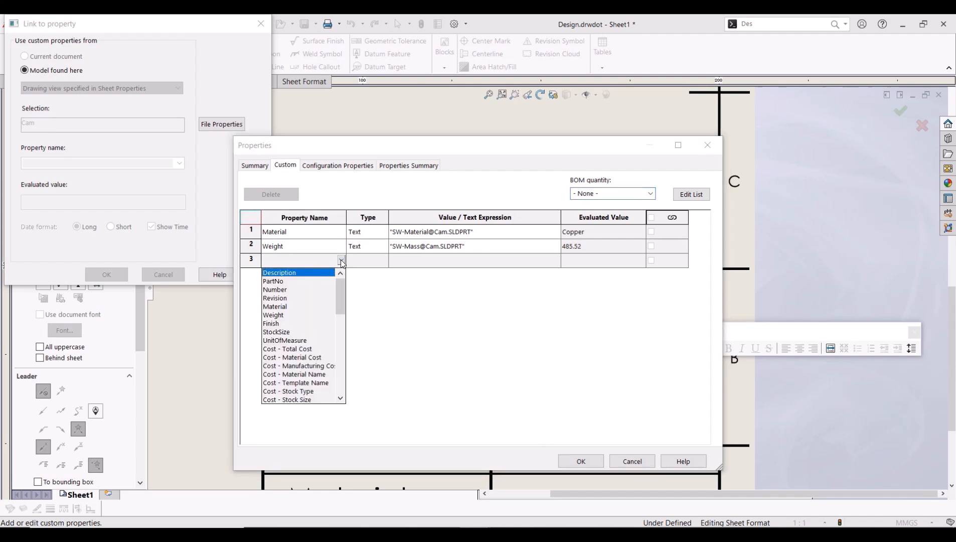
pyautogui.scroll(-8, 288, 299)
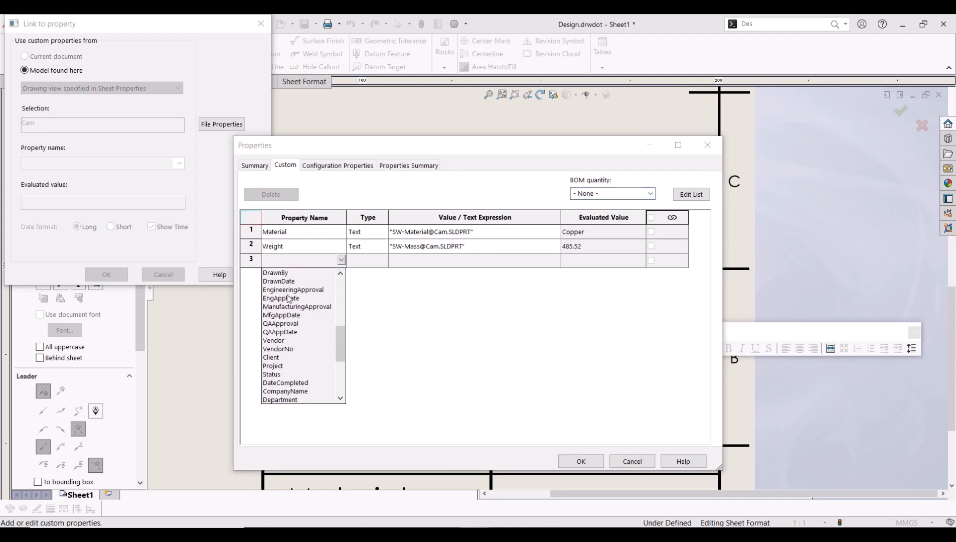
pyautogui.click(282, 275)
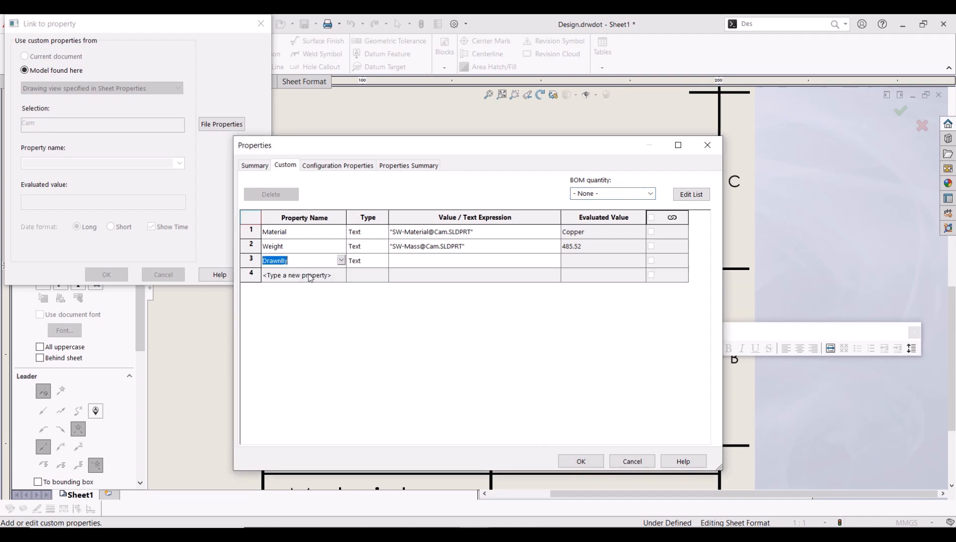
pyautogui.click(341, 274)
pyautogui.scroll(-5, 290, 309)
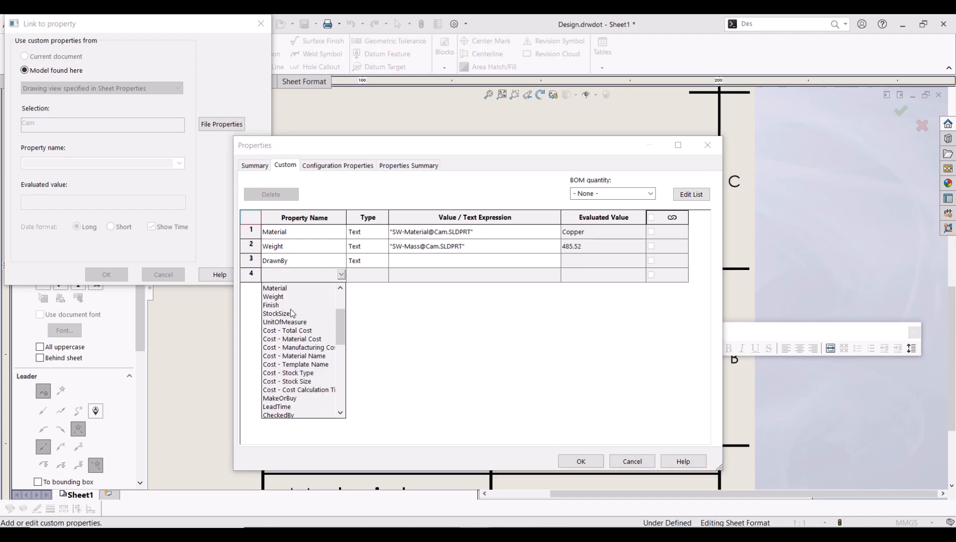
pyautogui.click(292, 329)
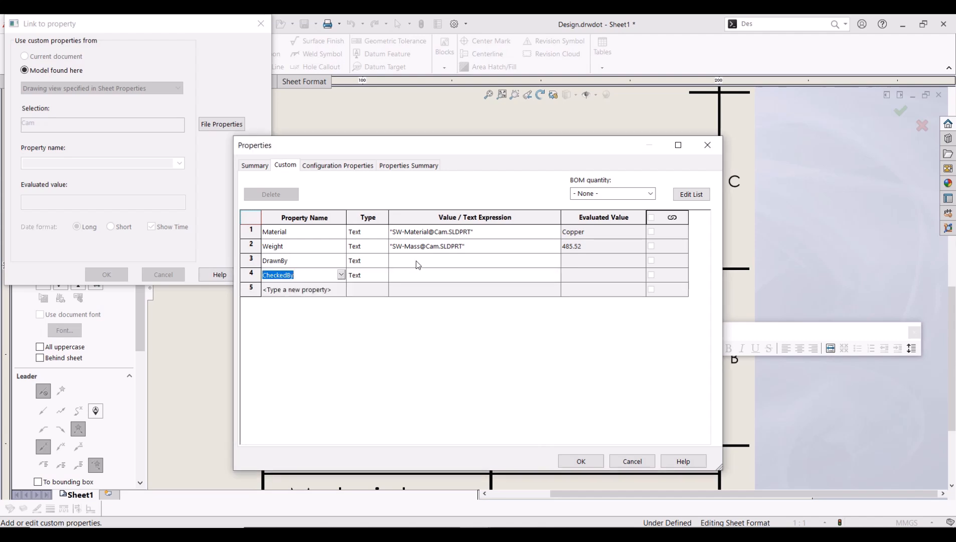
# Set the DrawnBy value to D and the CheckedBy value to R, and accept the custom properties.
pyautogui.click(418, 260)
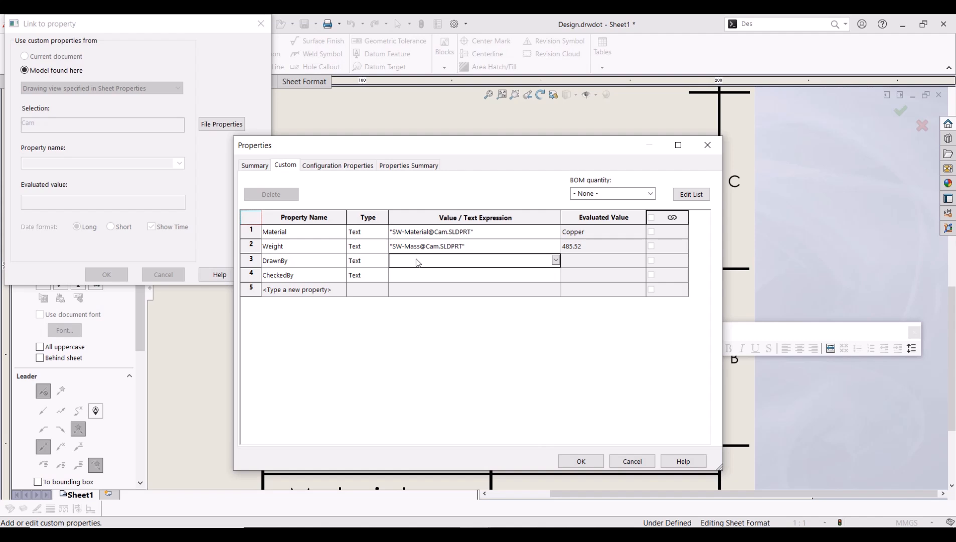
pyautogui.write('D')
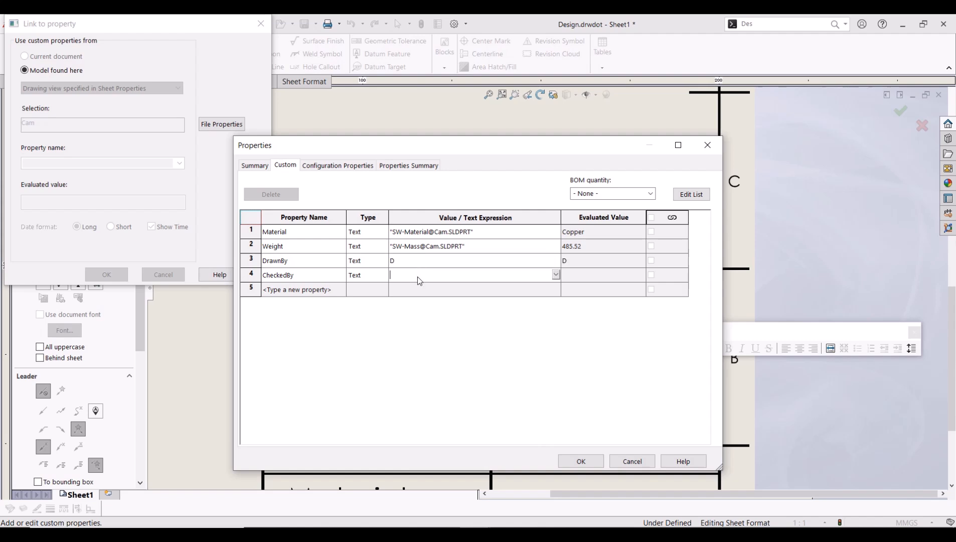
pyautogui.write('R')
pyautogui.click(583, 466)
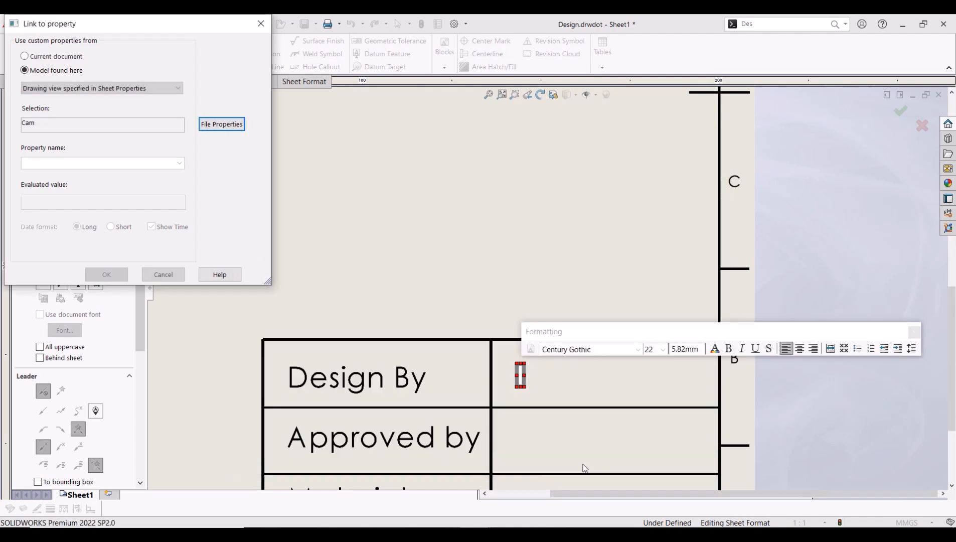
# Link the note beside "Design By" to the model's DrawnBy property and finish the note.
pyautogui.click(179, 163)
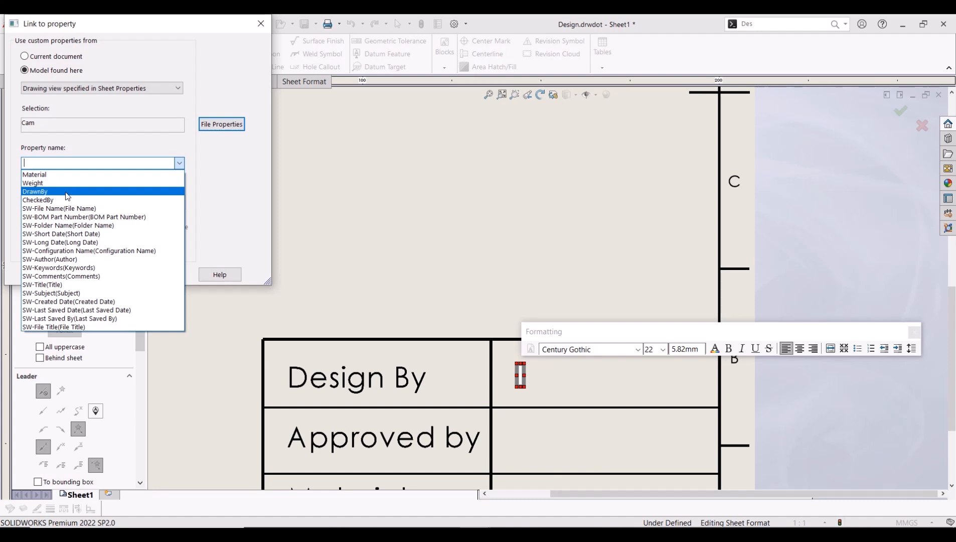
pyautogui.click(67, 195)
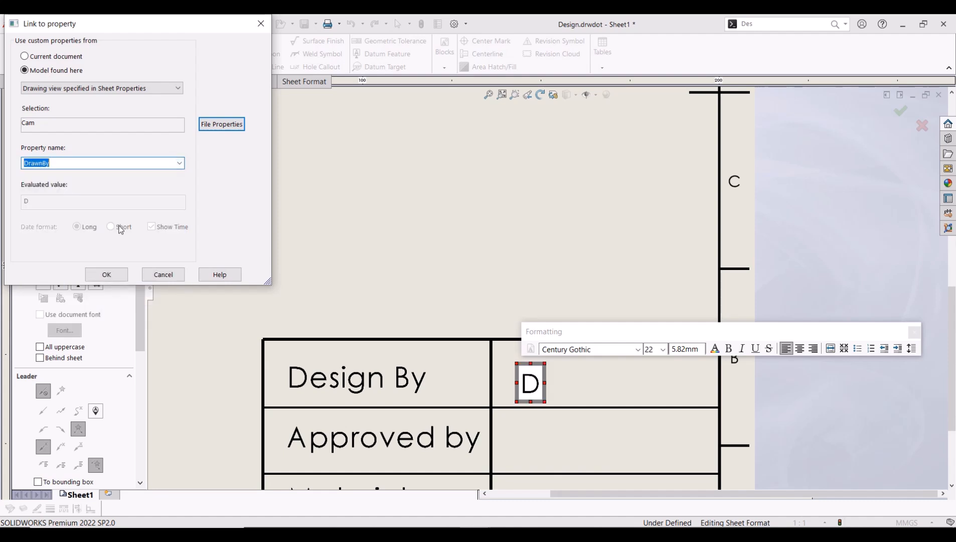
pyautogui.click(115, 274)
pyautogui.click(399, 296)
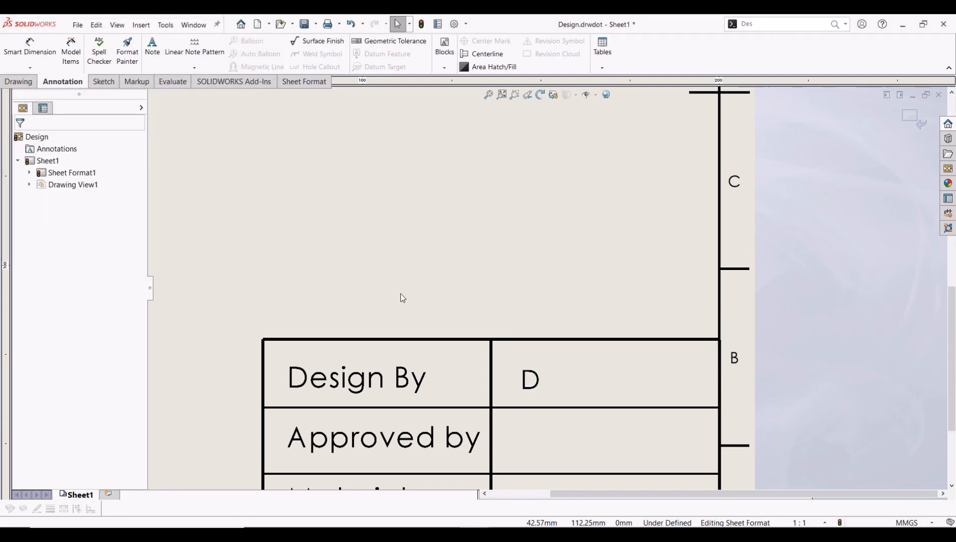
# Place a new note in the empty cell beside "Approved by" and set its font size to 22.
pyautogui.click(152, 47)
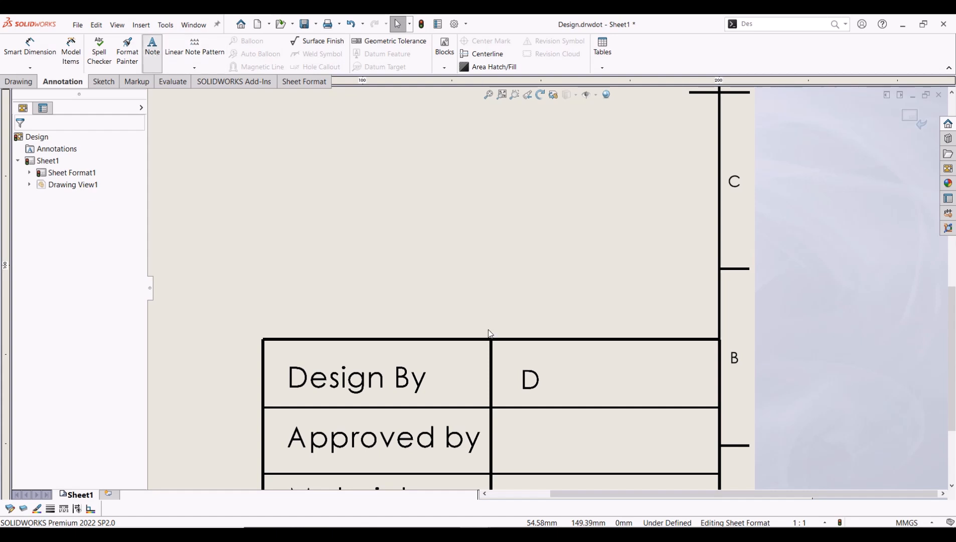
pyautogui.click(520, 432)
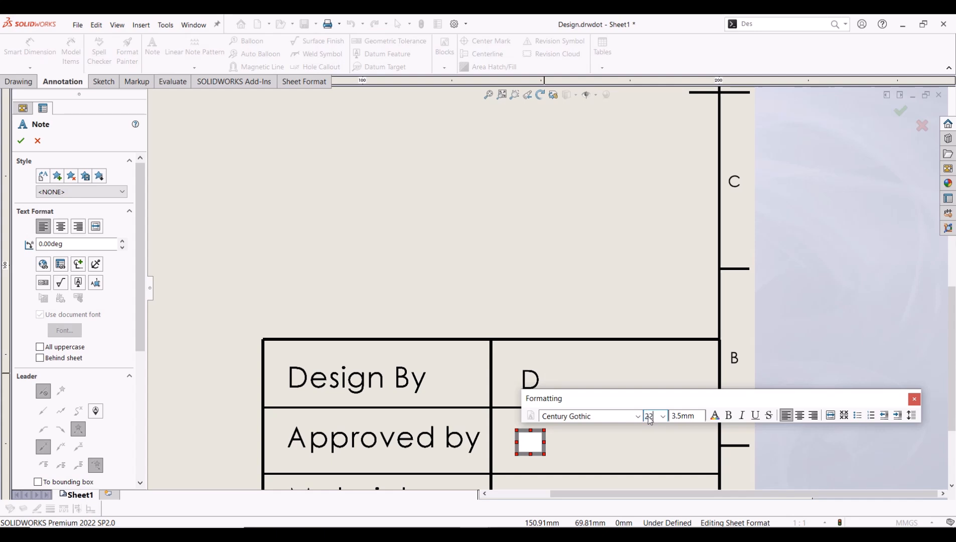
pyautogui.click(649, 419)
pyautogui.write('22')
pyautogui.press('Return')
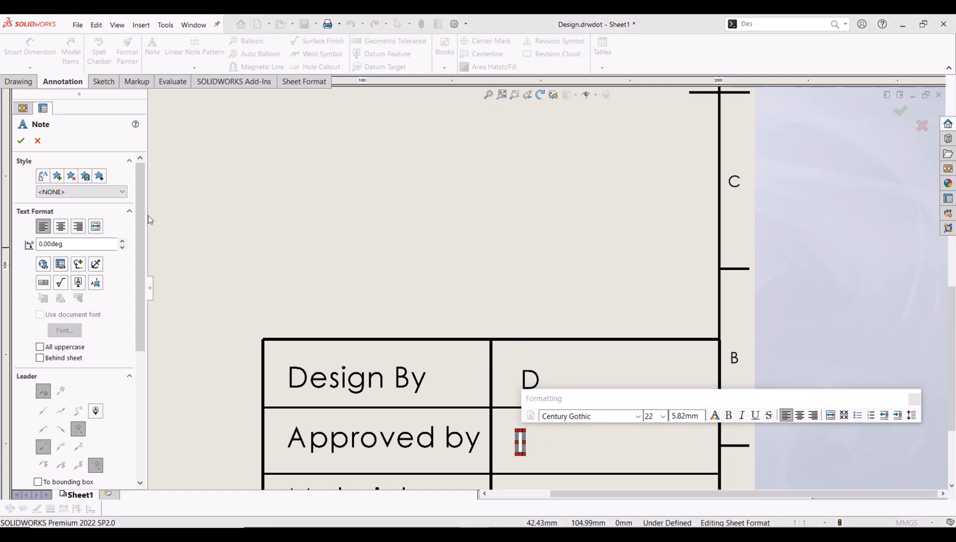
# Link the "Approved by" note to the CheckedBy property of the model found here and place it.
pyautogui.click(43, 264)
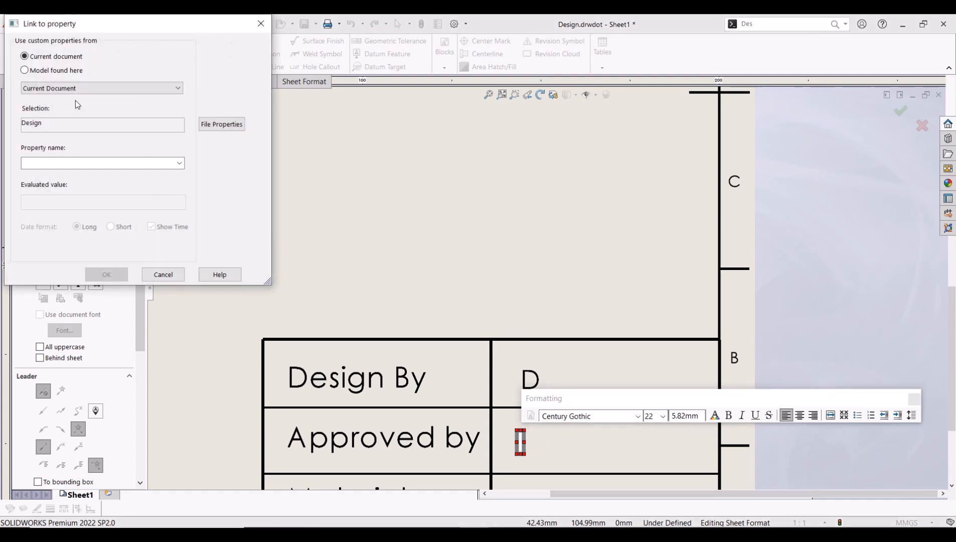
pyautogui.click(56, 71)
pyautogui.click(179, 164)
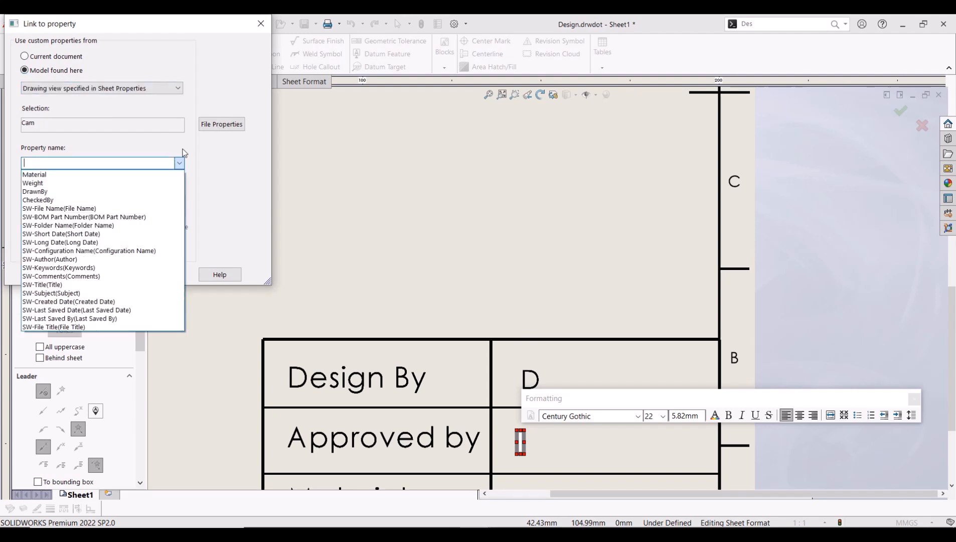
pyautogui.click(59, 201)
pyautogui.click(103, 273)
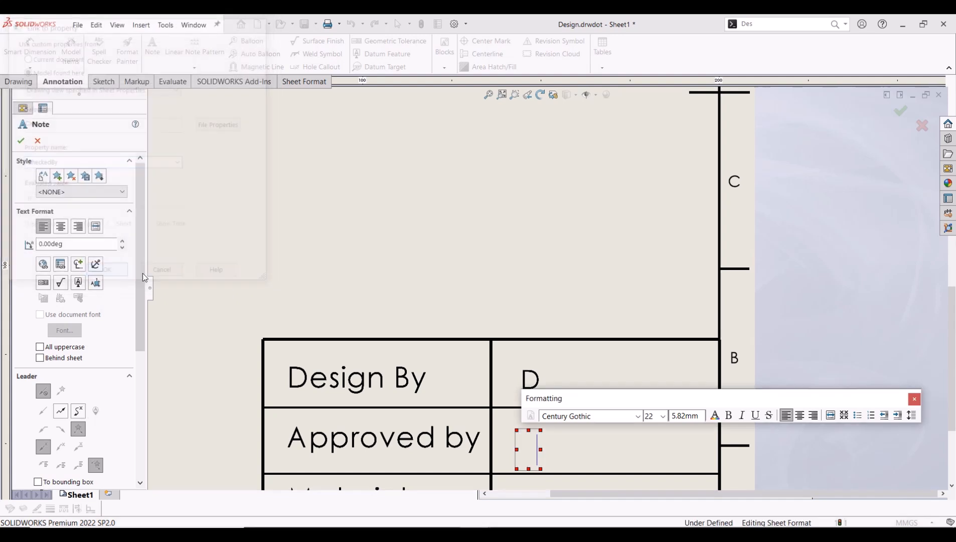
pyautogui.click(297, 329)
# Move the R note slightly up in the "Approved by" row so it lines up beneath the D note.
pyautogui.scroll(-4, 500, 423)
pyautogui.scroll(2, 538, 426)
pyautogui.moveTo(553, 420); pyautogui.dragTo(551, 408)
pyautogui.click(545, 336)
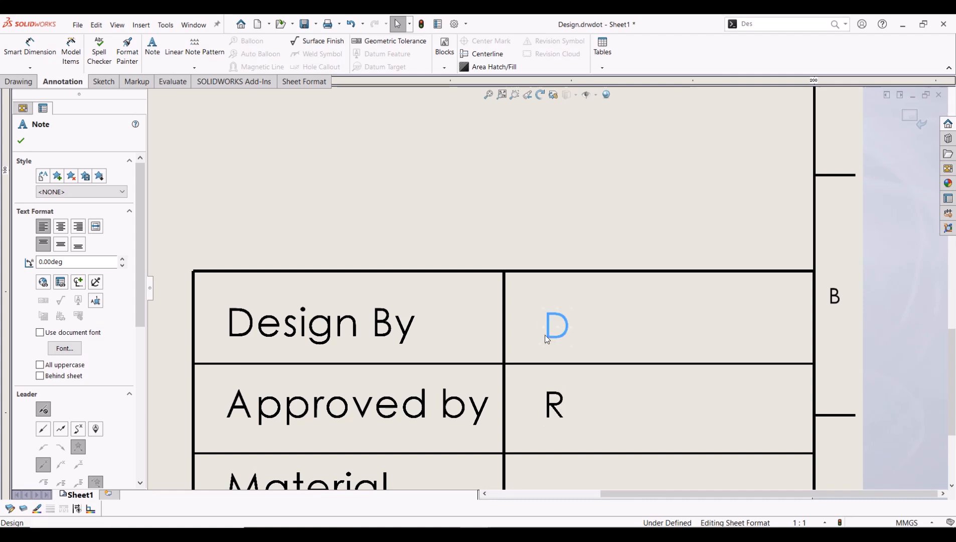
pyautogui.click(581, 434)
# Place a new note with font size 22 in the empty cell beside "Material".
pyautogui.scroll(2, 558, 403)
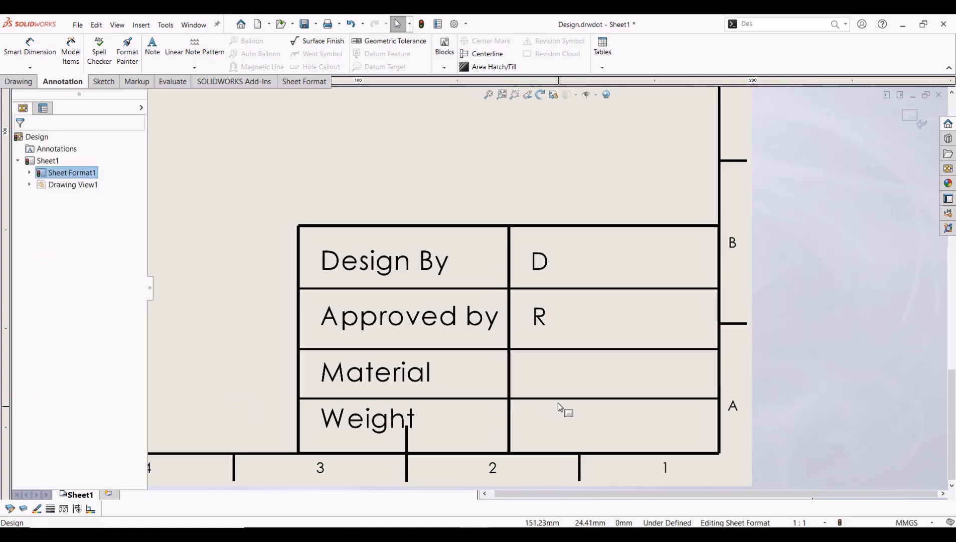
pyautogui.scroll(2, 558, 403)
pyautogui.click(152, 48)
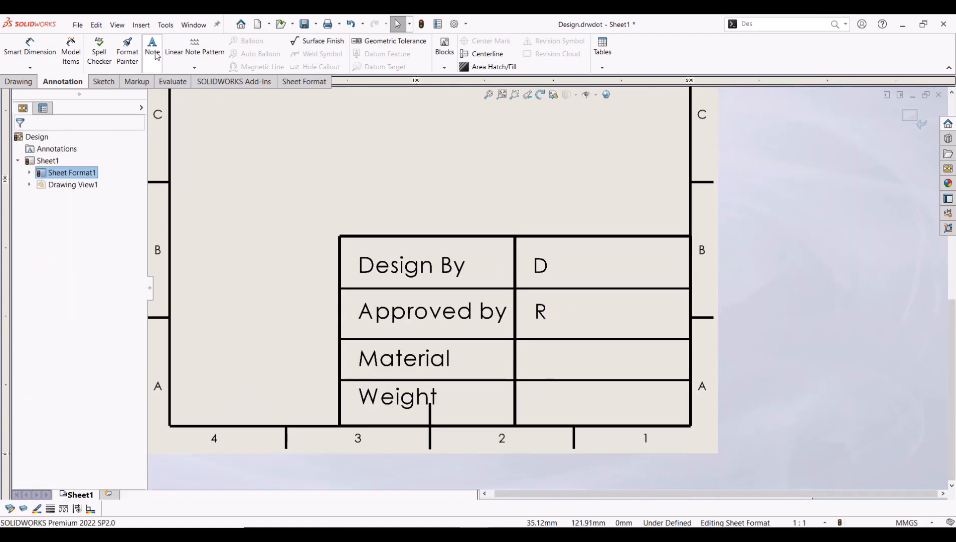
pyautogui.click(536, 357)
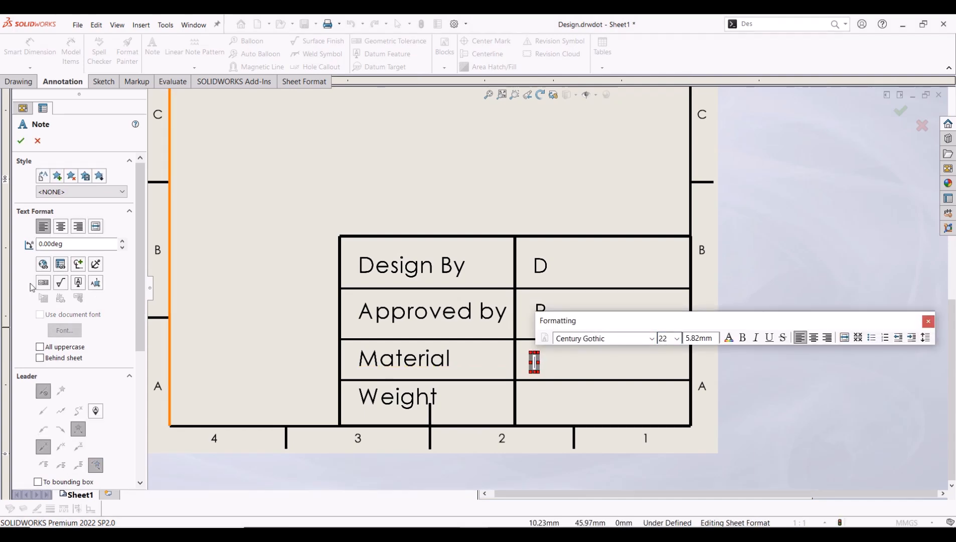
# Link the note beside "Material" to the Material property of the model found here and move it up level with its label.
pyautogui.click(43, 264)
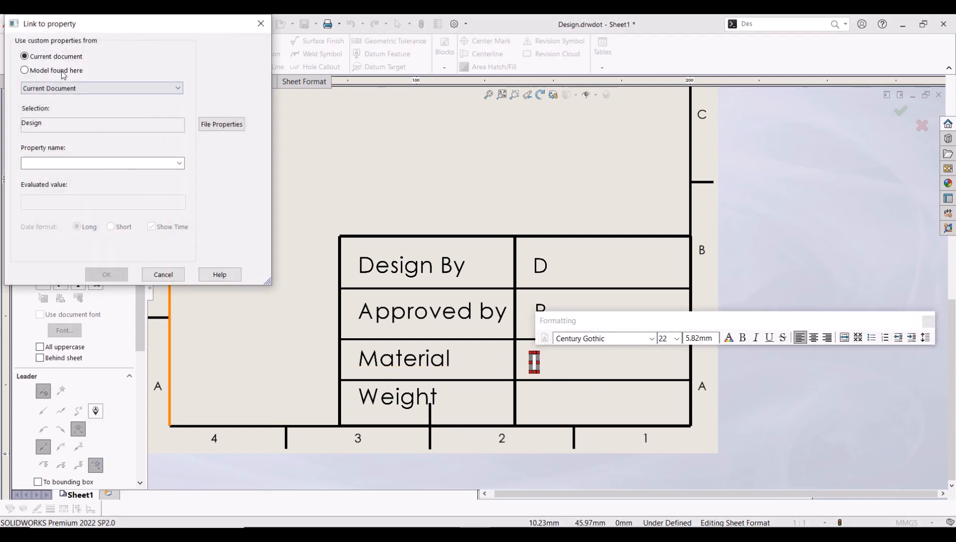
pyautogui.click(60, 70)
pyautogui.click(50, 163)
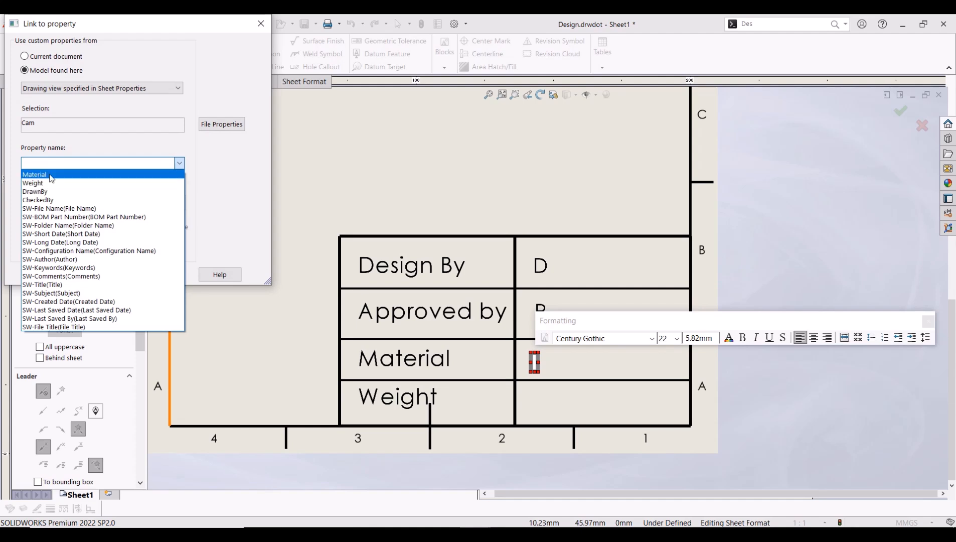
pyautogui.click(50, 175)
pyautogui.click(106, 275)
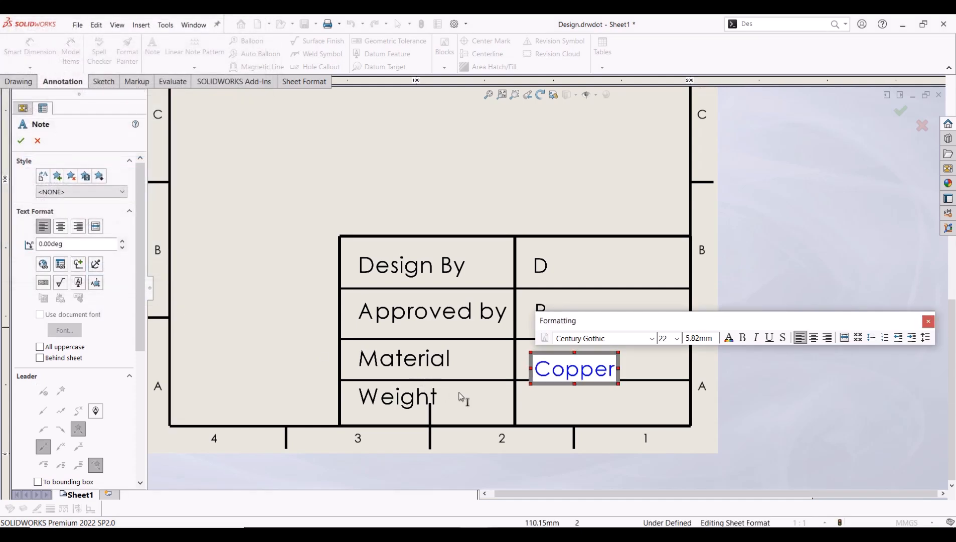
pyautogui.click(21, 140)
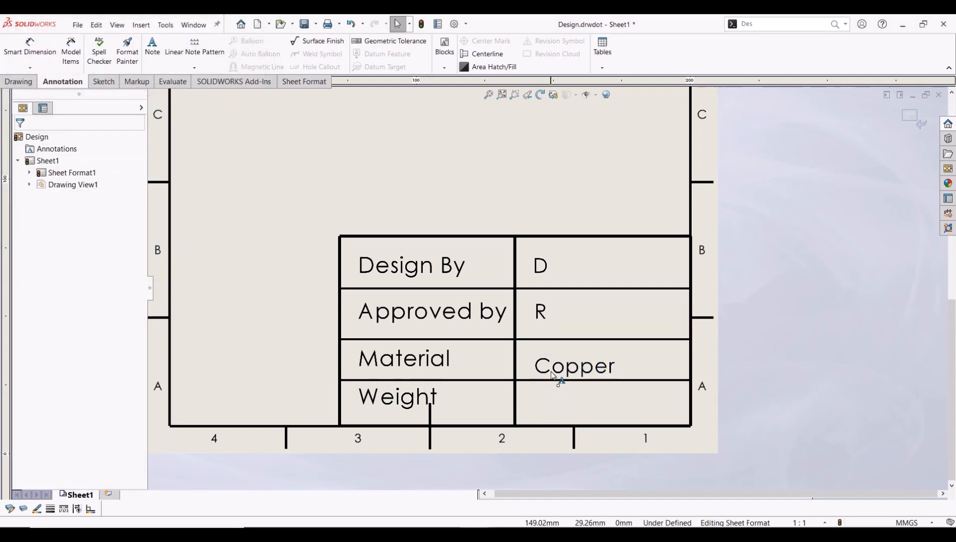
pyautogui.moveTo(550, 369); pyautogui.dragTo(546, 365)
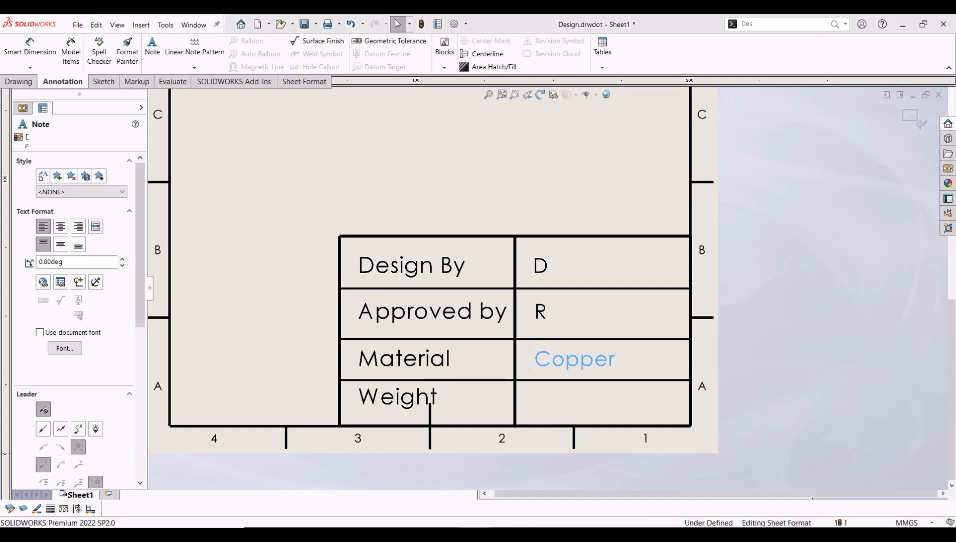
pyautogui.click(173, 99)
# Place a new note in the empty cell beside "Weight" and set its font size to 22.
pyautogui.click(152, 45)
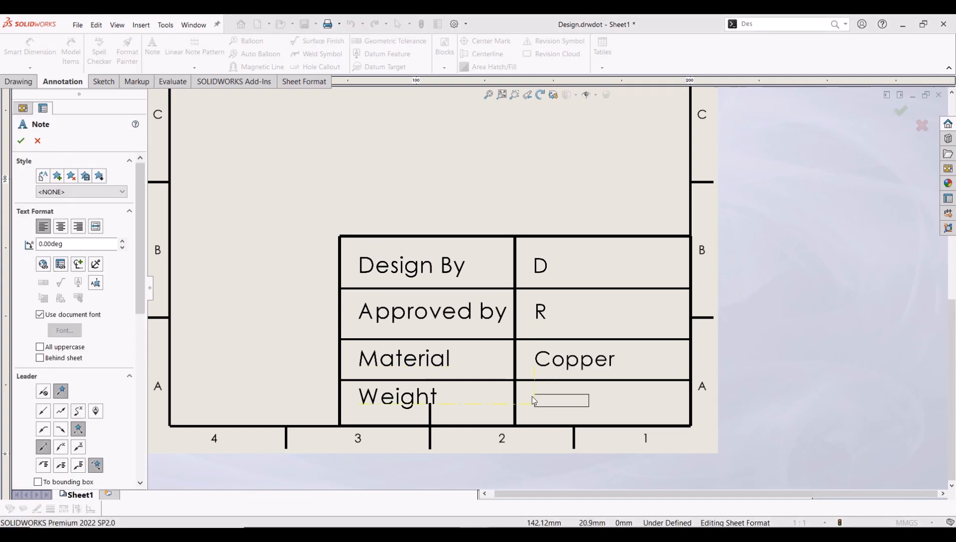
pyautogui.click(539, 426)
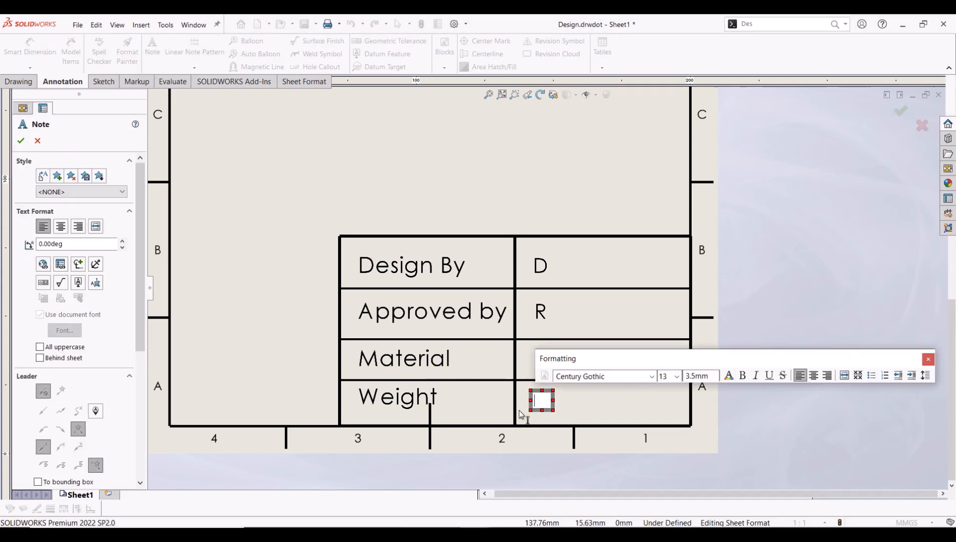
pyautogui.click(667, 380)
pyautogui.write('22')
pyautogui.press('Return')
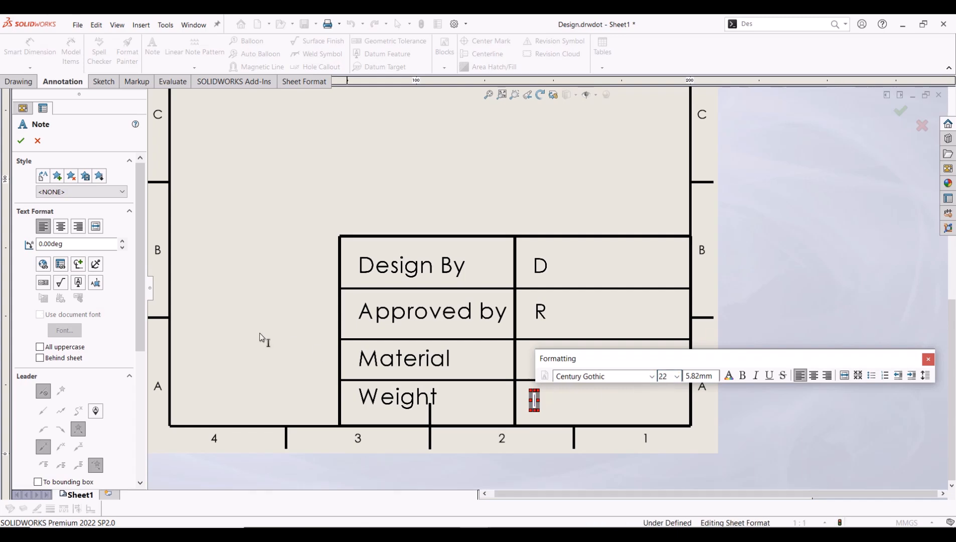
# Link the note beside "Weight" to the Weight property of the model found here and move it slightly up within its cell.
pyautogui.click(61, 265)
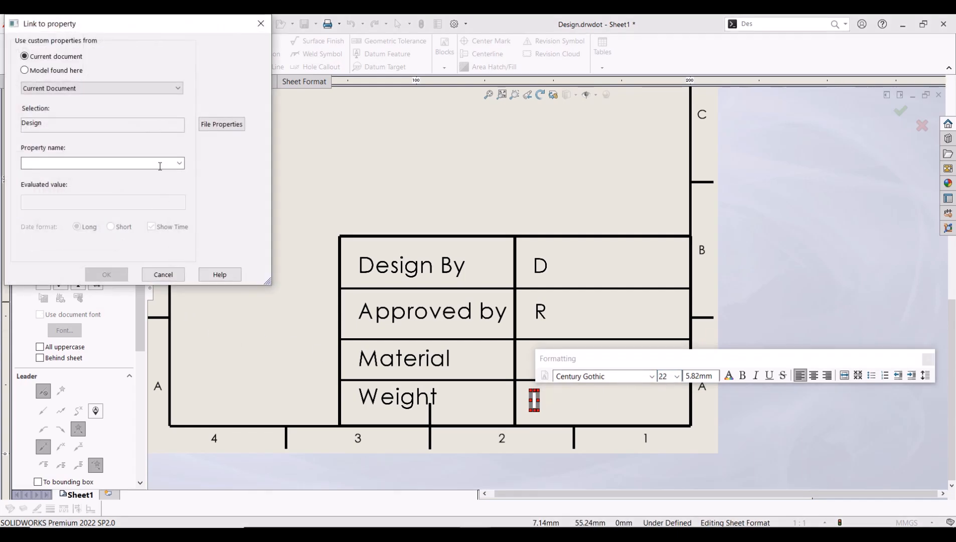
pyautogui.click(178, 163)
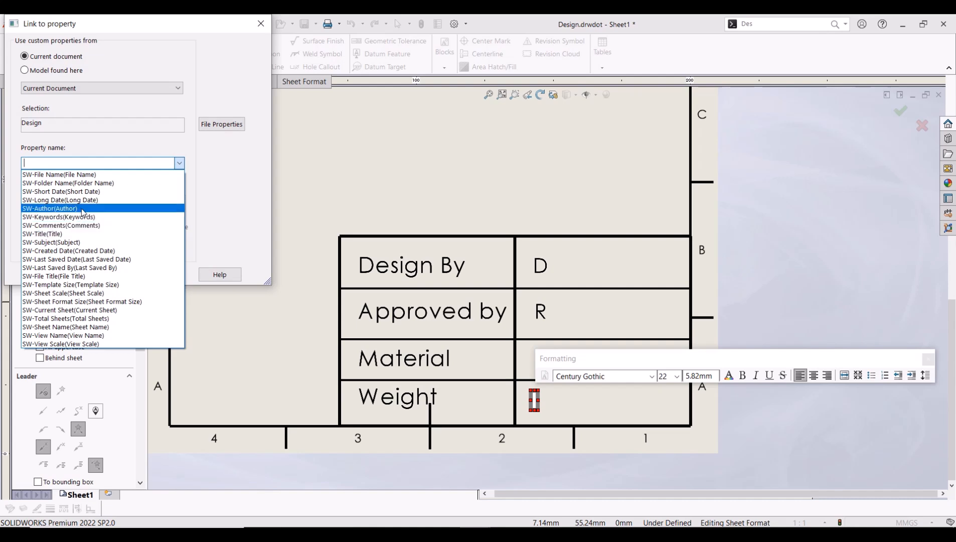
pyautogui.click(49, 71)
pyautogui.click(26, 70)
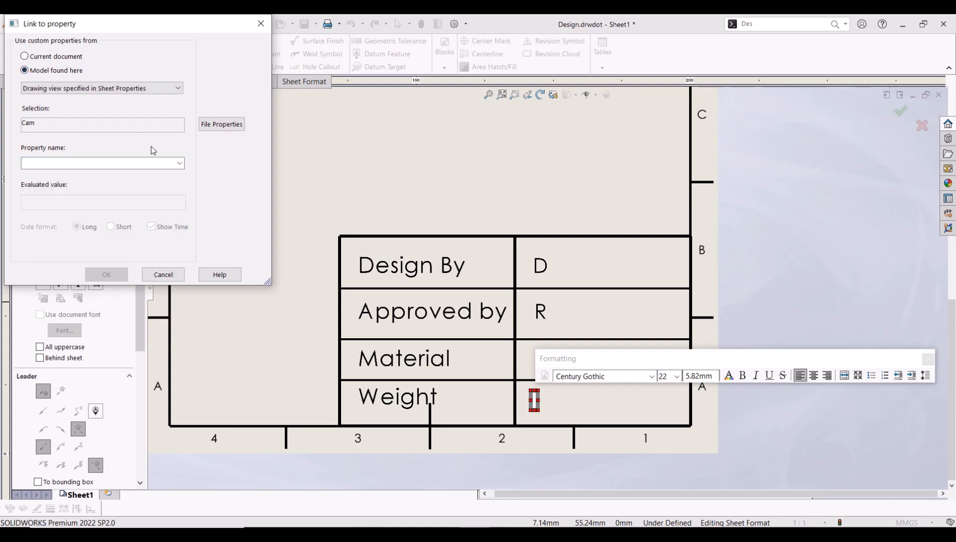
pyautogui.click(179, 163)
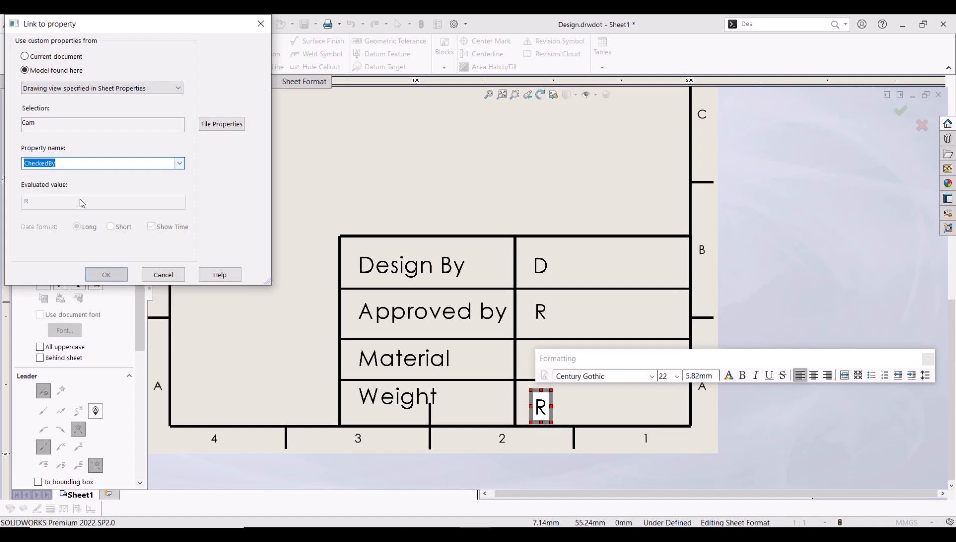
pyautogui.click(83, 199)
pyautogui.click(181, 165)
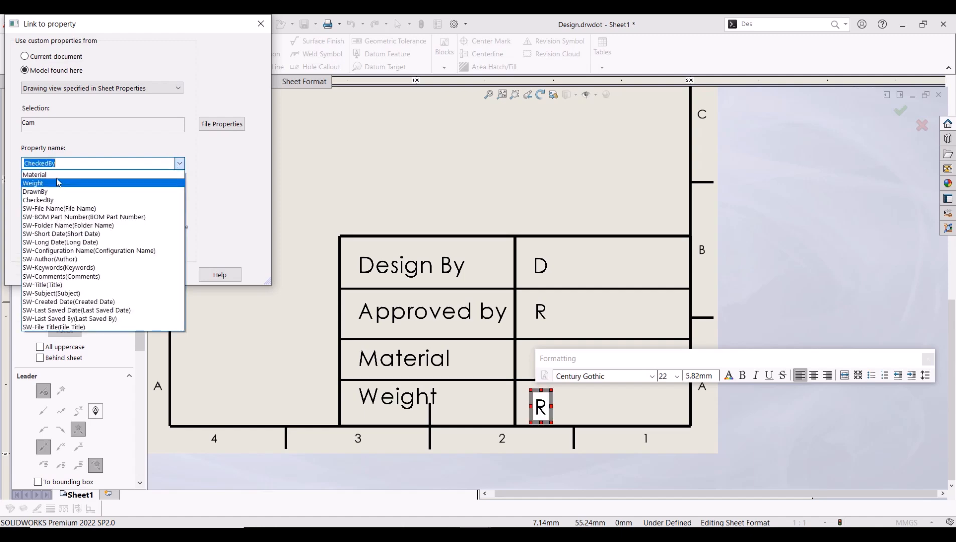
pyautogui.click(55, 180)
pyautogui.click(105, 275)
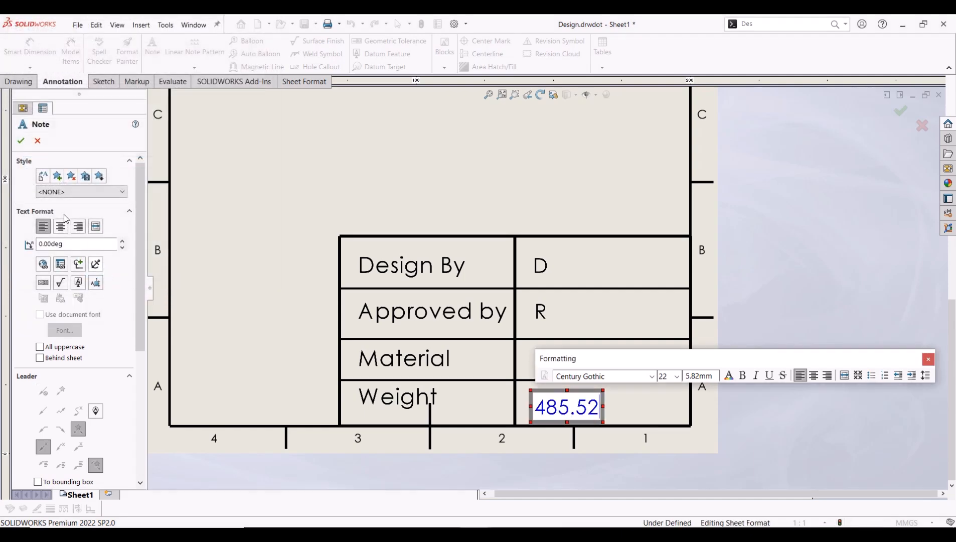
pyautogui.click(21, 143)
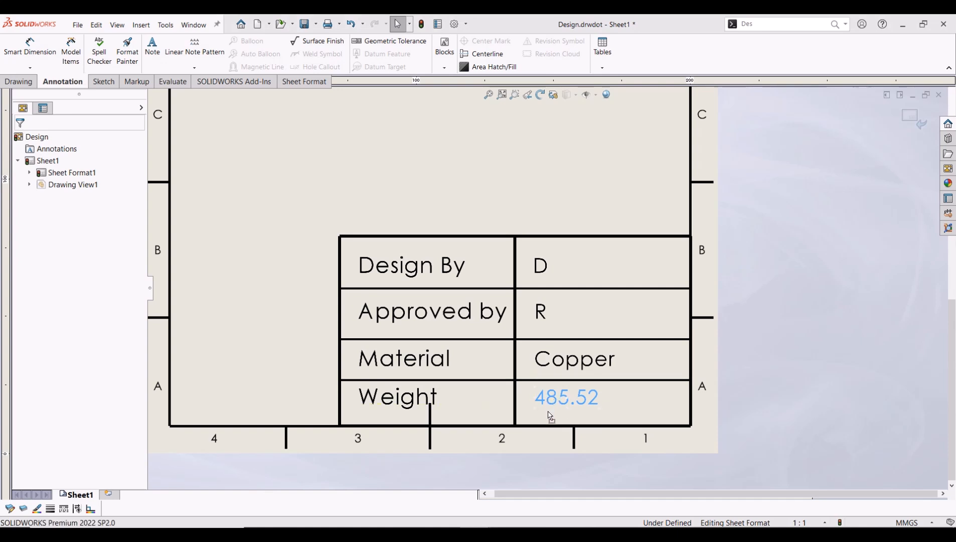
pyautogui.moveTo(554, 411); pyautogui.dragTo(534, 395)
pyautogui.moveTo(572, 366)
pyautogui.mouseDown()
pyautogui.moveTo(563, 366)
pyautogui.moveTo(572, 366)
pyautogui.mouseUp()
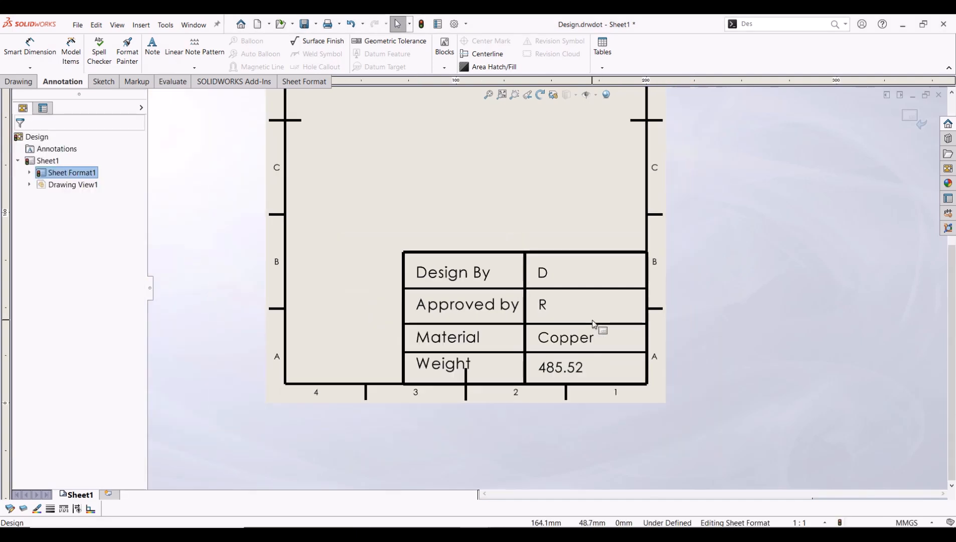
# Leave sheet format editing and delete the cam drawing view from the sheet.
pyautogui.scroll(-5, 599, 328)
pyautogui.scroll(3, 551, 232)
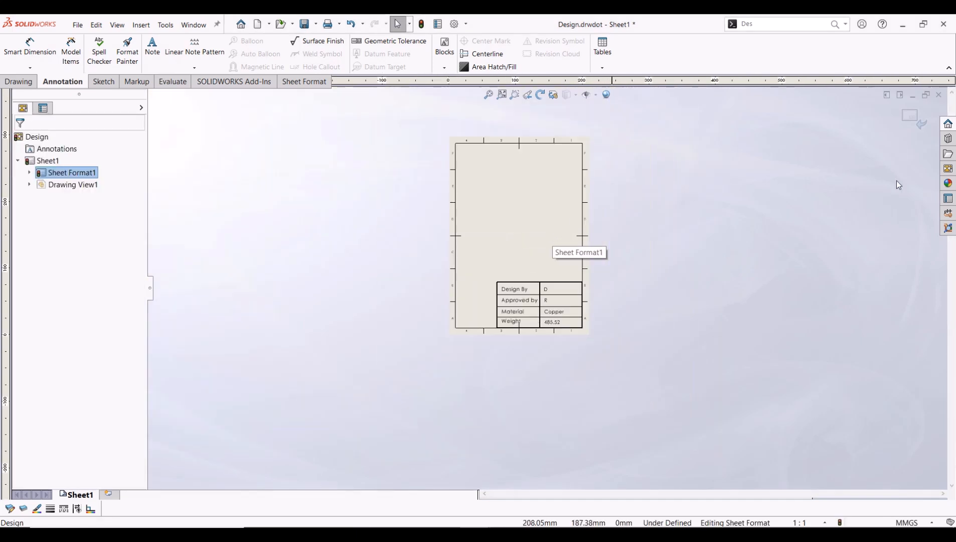
pyautogui.click(913, 118)
pyautogui.scroll(-1, 510, 240)
pyautogui.click(527, 233)
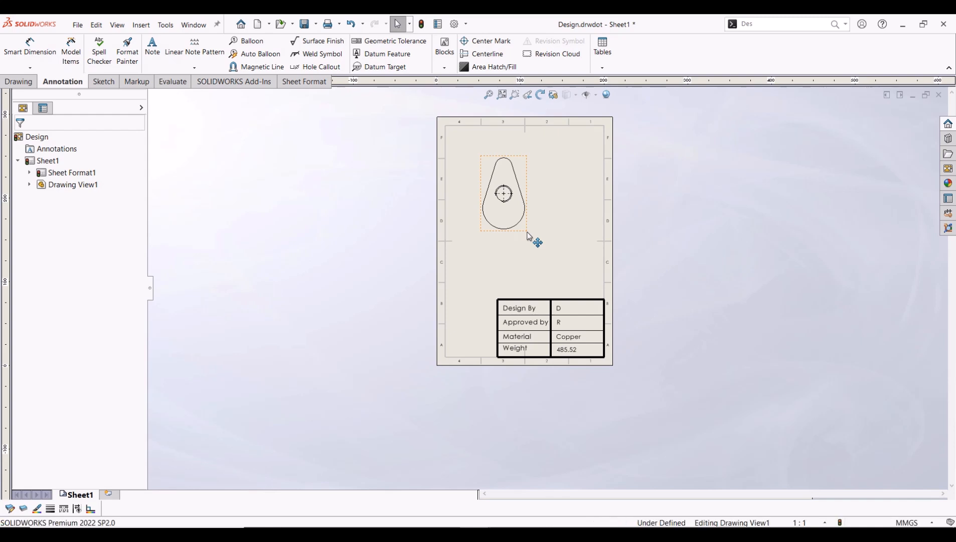
pyautogui.press('Delete')
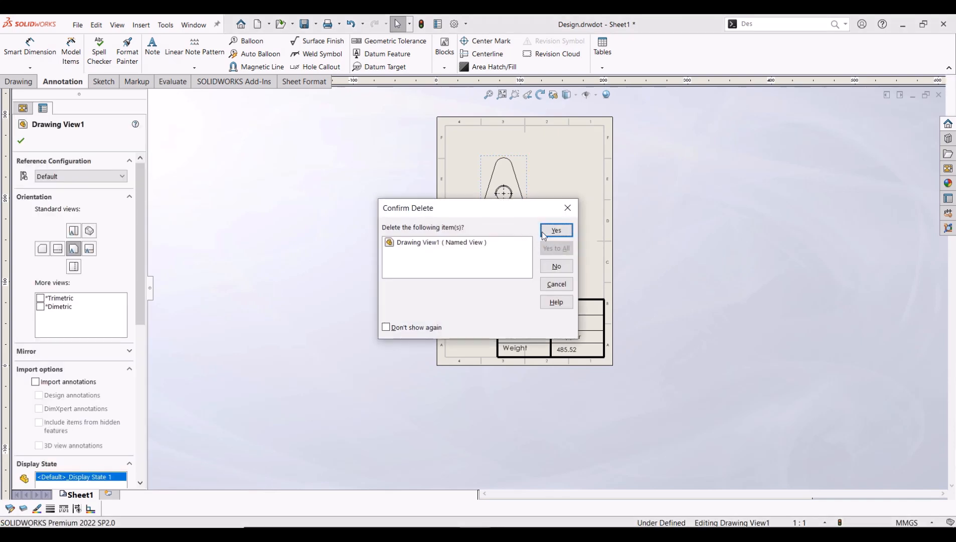
pyautogui.click(544, 234)
# Reopen the sheet format to examine the property links in the title block cells and return to the sheet.
pyautogui.rightClick(547, 228)
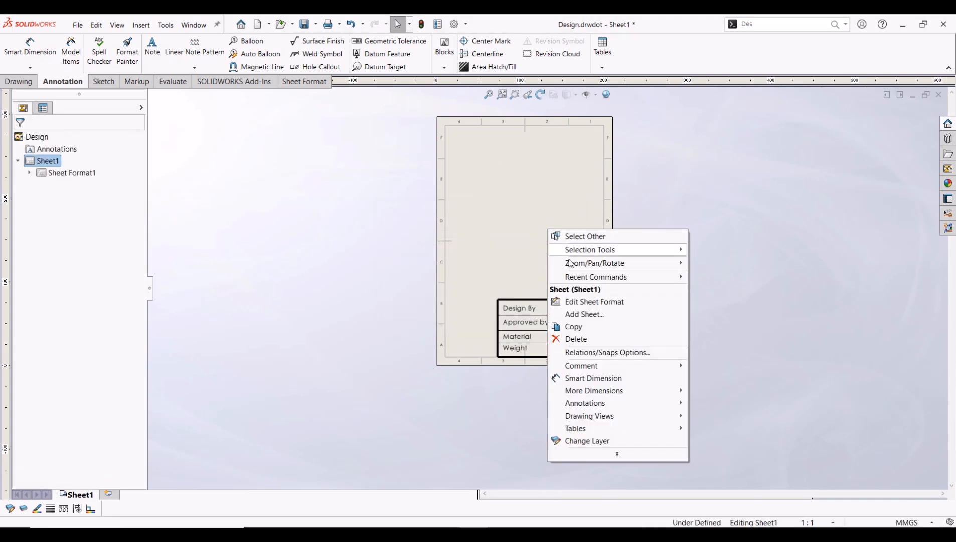
pyautogui.click(577, 302)
pyautogui.scroll(-4, 576, 318)
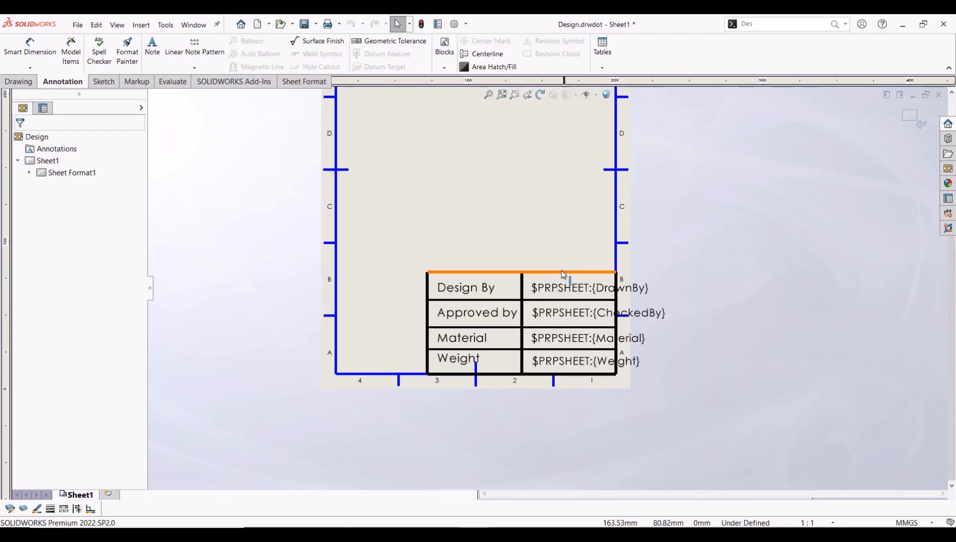
pyautogui.scroll(-2, 561, 270)
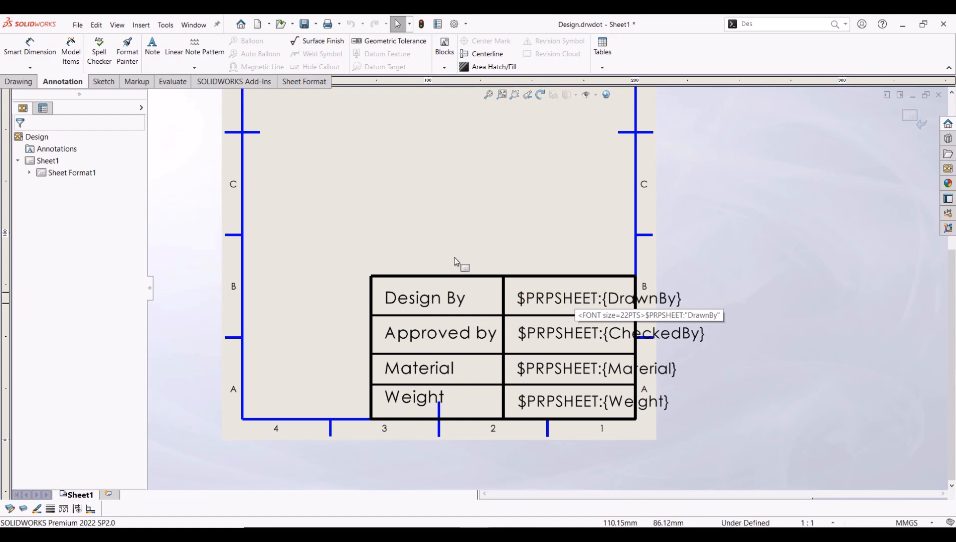
pyautogui.scroll(-1, 526, 306)
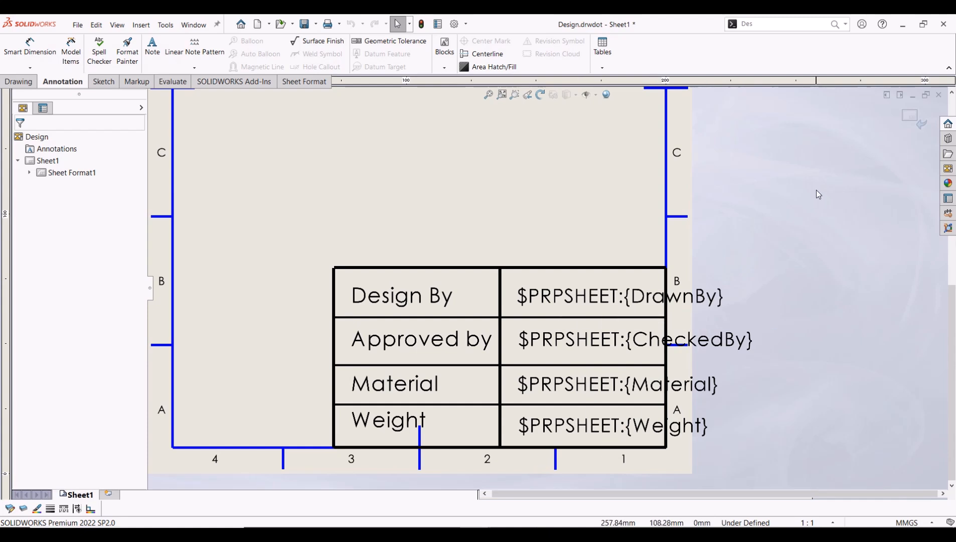
pyautogui.click(911, 117)
pyautogui.scroll(4, 575, 321)
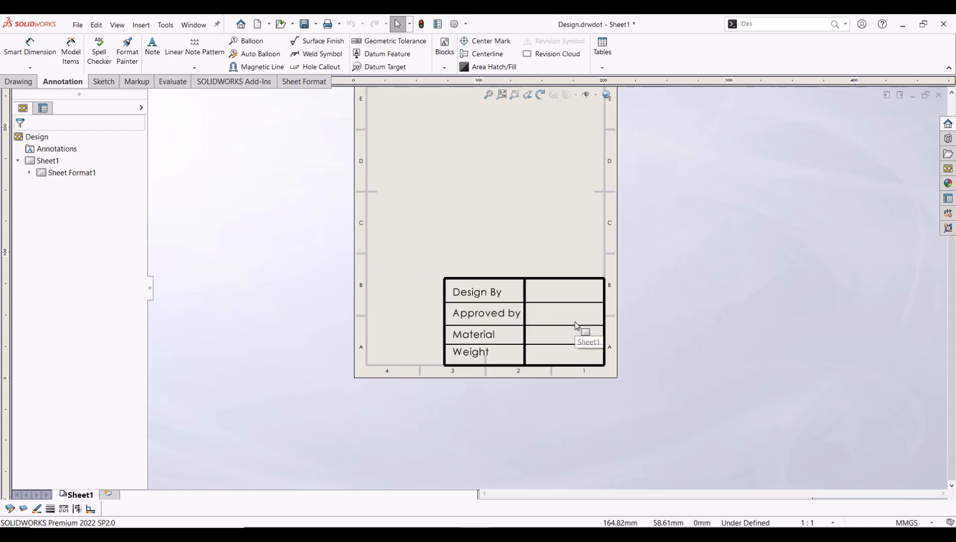
pyautogui.scroll(3, 547, 206)
pyautogui.scroll(-2, 543, 213)
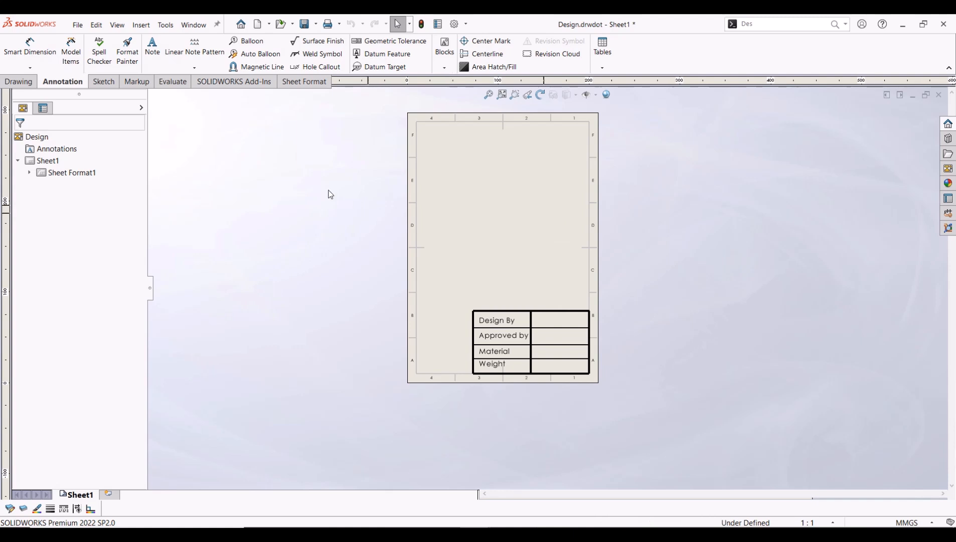
# Save the sheet format over the existing Design.slddrt file in the sheetformat folder.
pyautogui.click(77, 25)
pyautogui.click(120, 122)
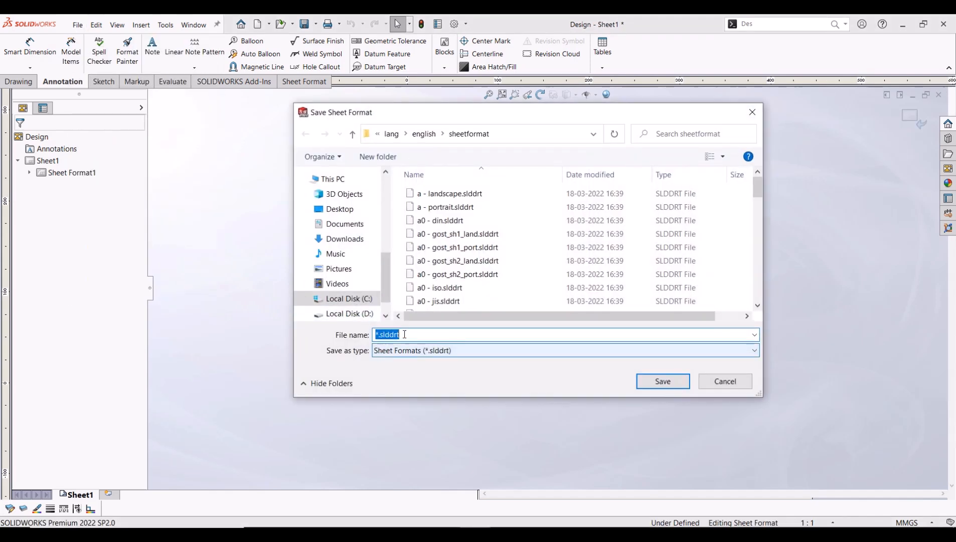
pyautogui.scroll(-10, 475, 281)
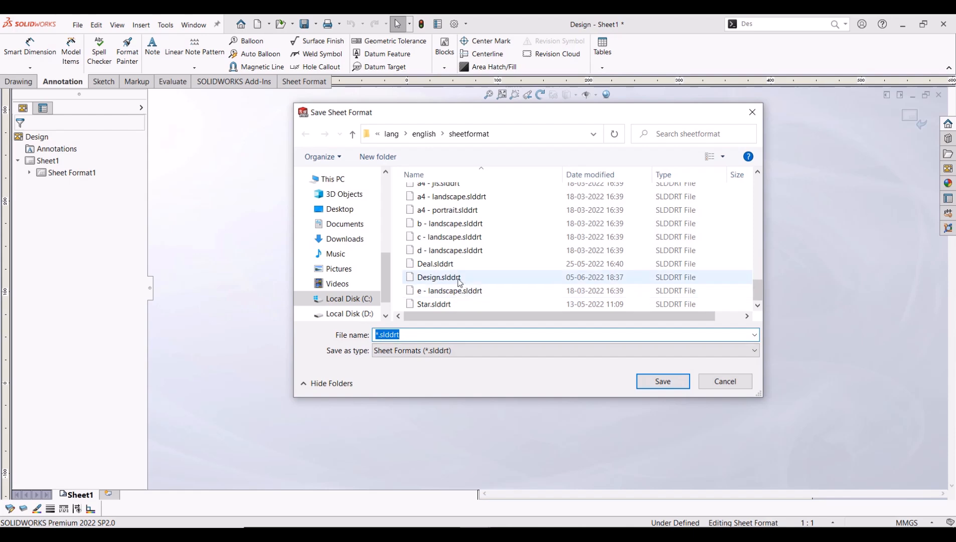
pyautogui.click(459, 279)
pyautogui.click(651, 381)
pyautogui.click(506, 277)
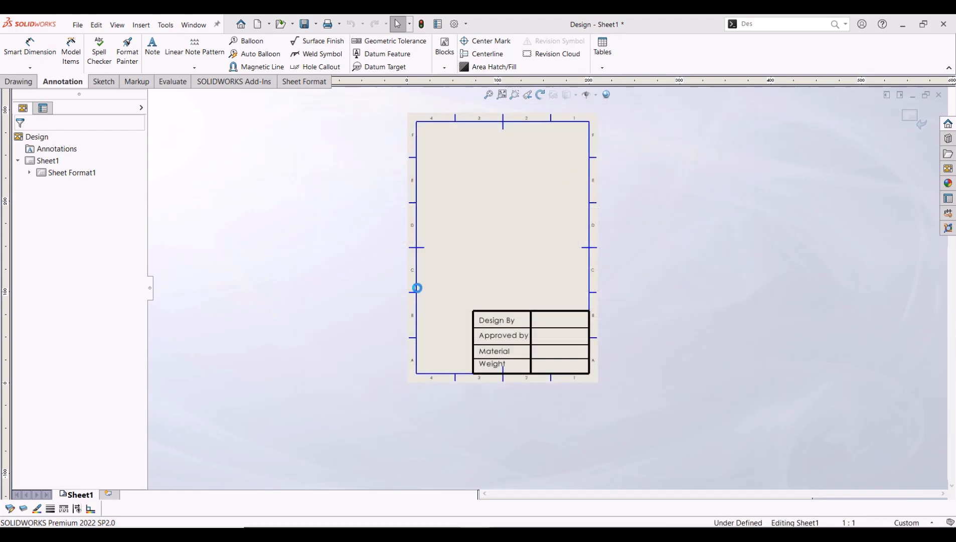
# Set Design.slddrt from the sheetformat folder as the sheet format for new sheets in the drawing's document properties.
pyautogui.click(455, 24)
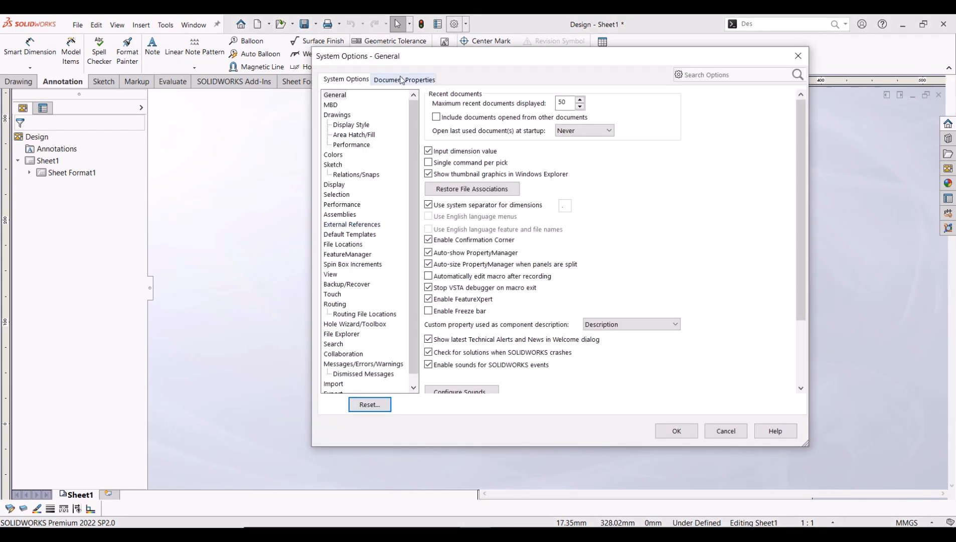
pyautogui.click(401, 79)
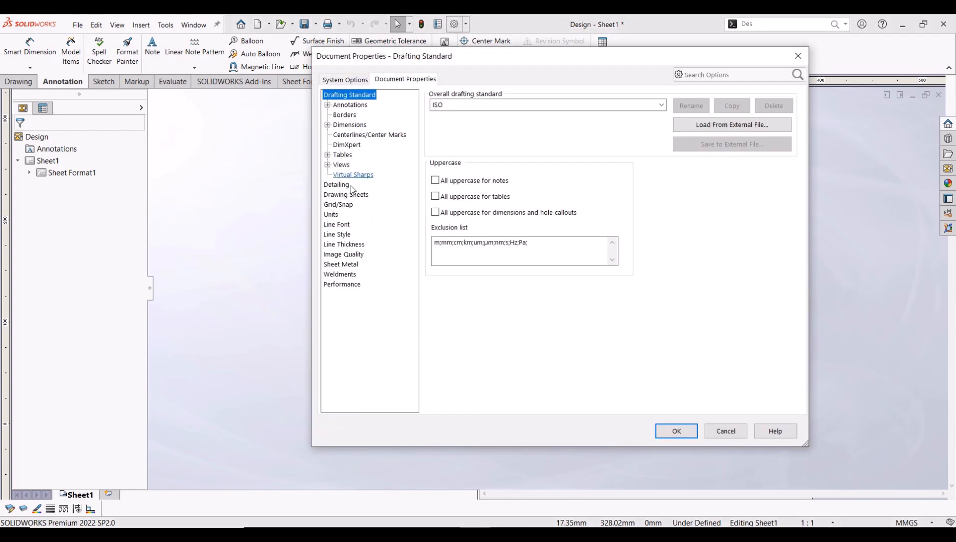
pyautogui.click(346, 194)
pyautogui.click(567, 130)
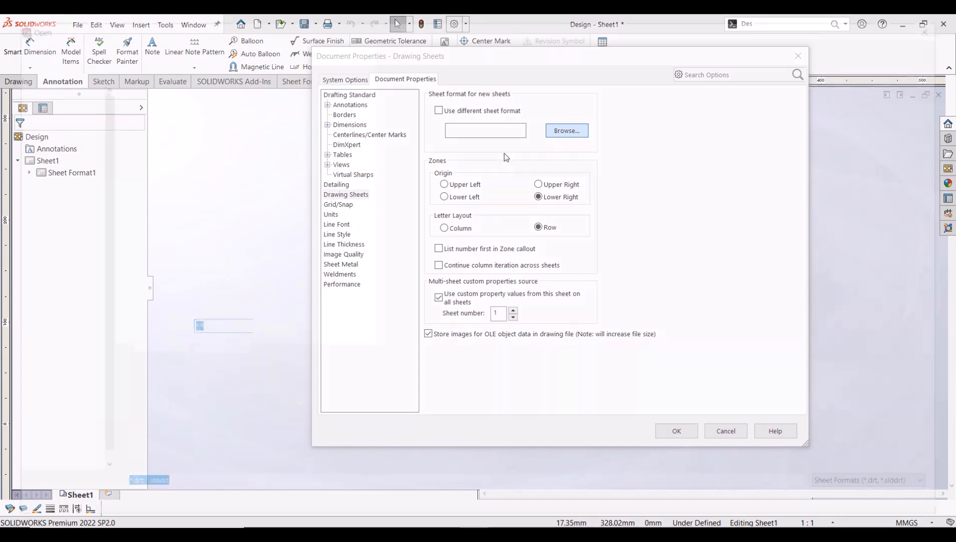
pyautogui.scroll(-5, 210, 326)
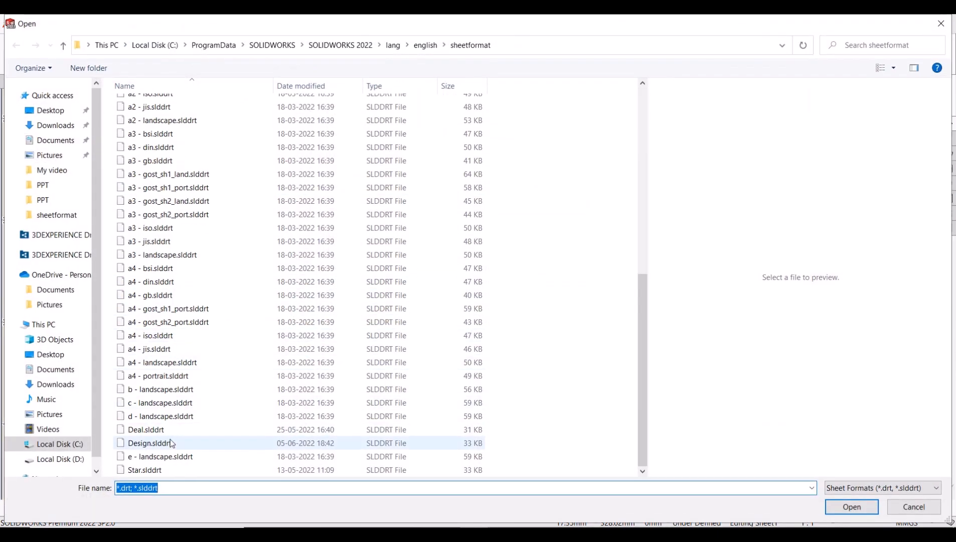
pyautogui.click(151, 443)
pyautogui.click(851, 506)
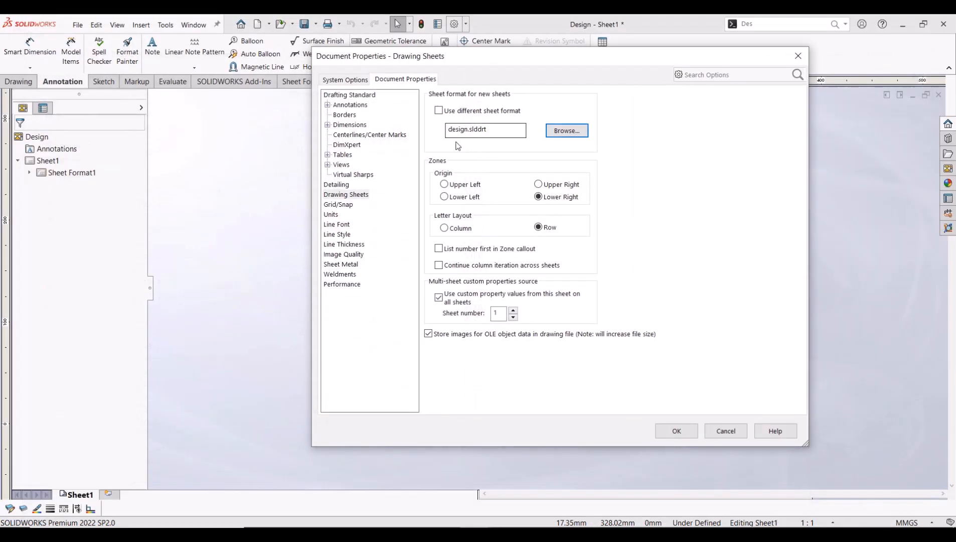
pyautogui.click(673, 431)
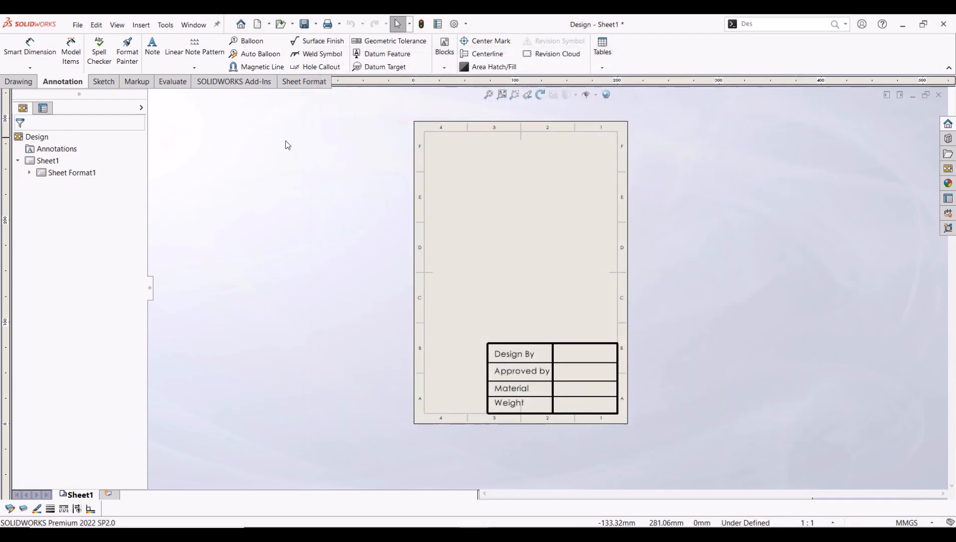
# Save the drawing as a drawing template over the existing Design.DRWDOT in the templates folder.
pyautogui.click(315, 23)
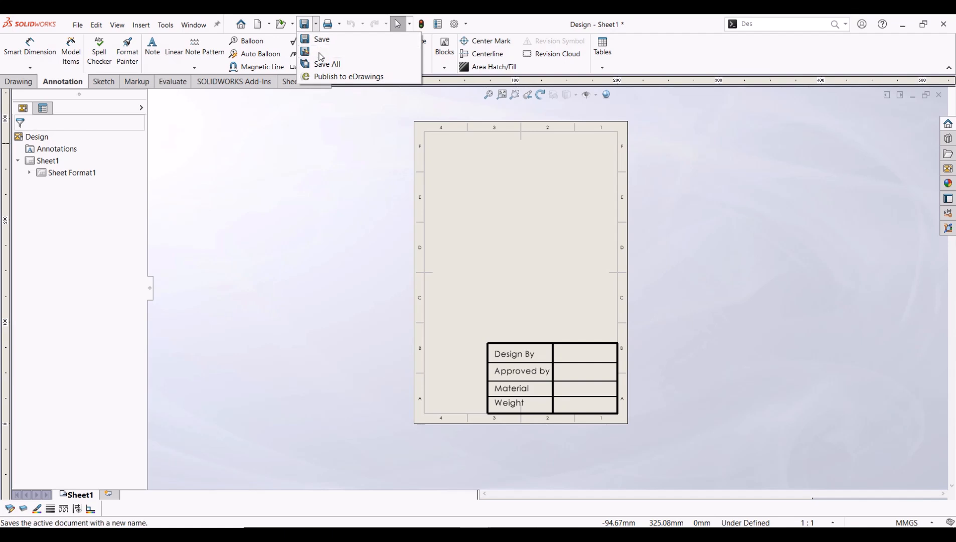
pyautogui.click(321, 56)
pyautogui.click(243, 362)
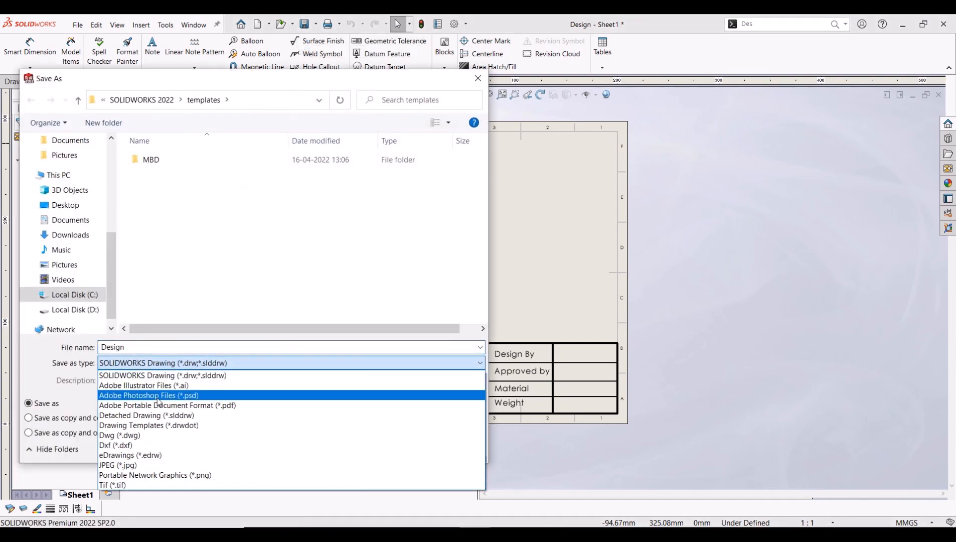
pyautogui.click(159, 425)
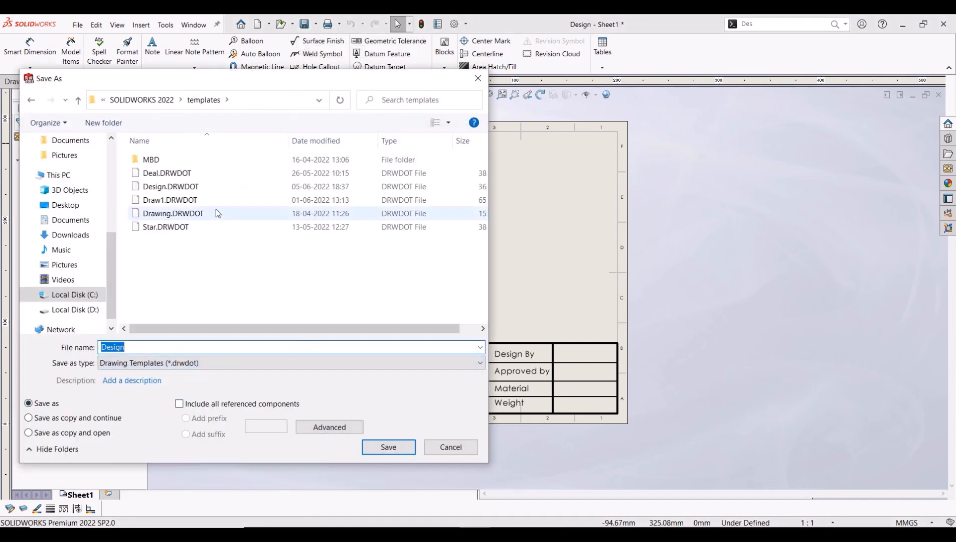
pyautogui.click(215, 187)
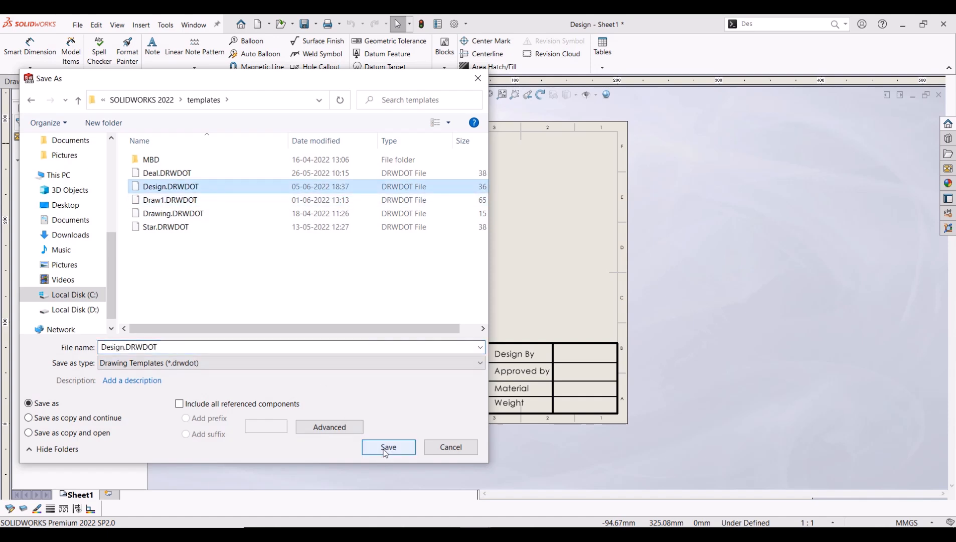
pyautogui.click(385, 448)
pyautogui.click(516, 282)
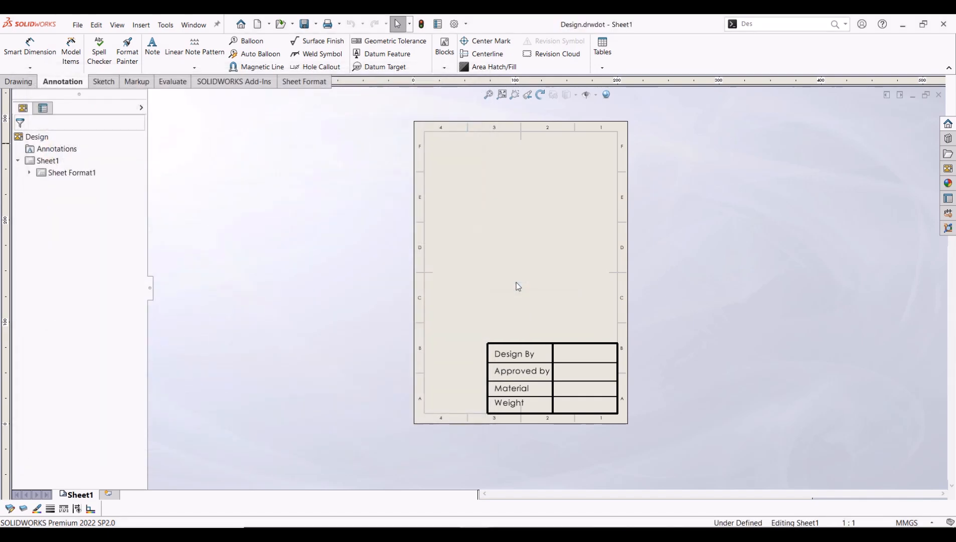
# Close the drawing template and the cam part.
pyautogui.scroll(-1, 580, 297)
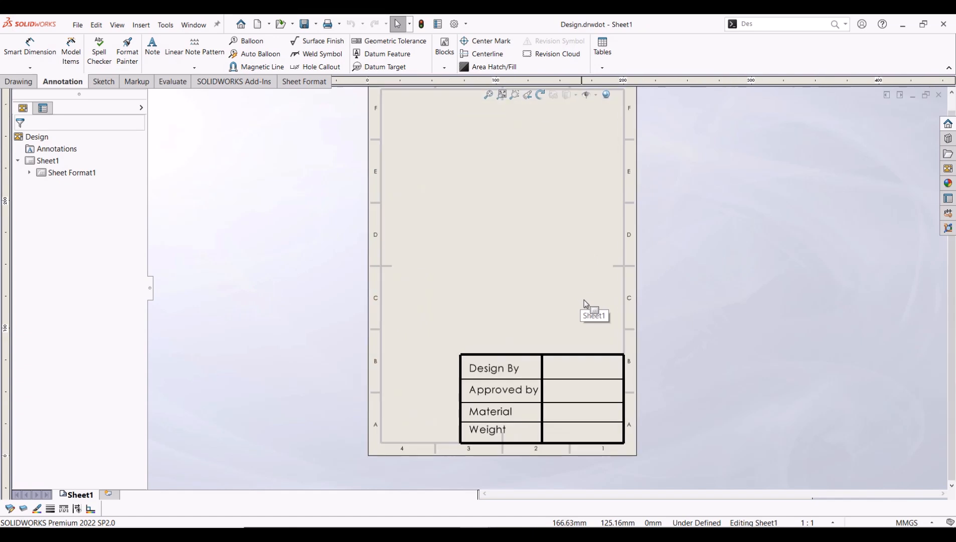
pyautogui.scroll(2, 576, 281)
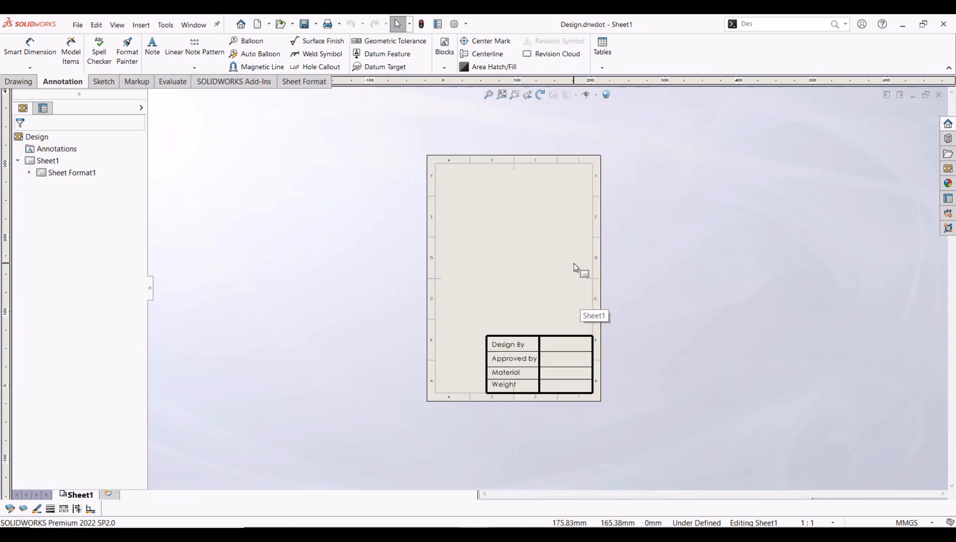
pyautogui.click(938, 95)
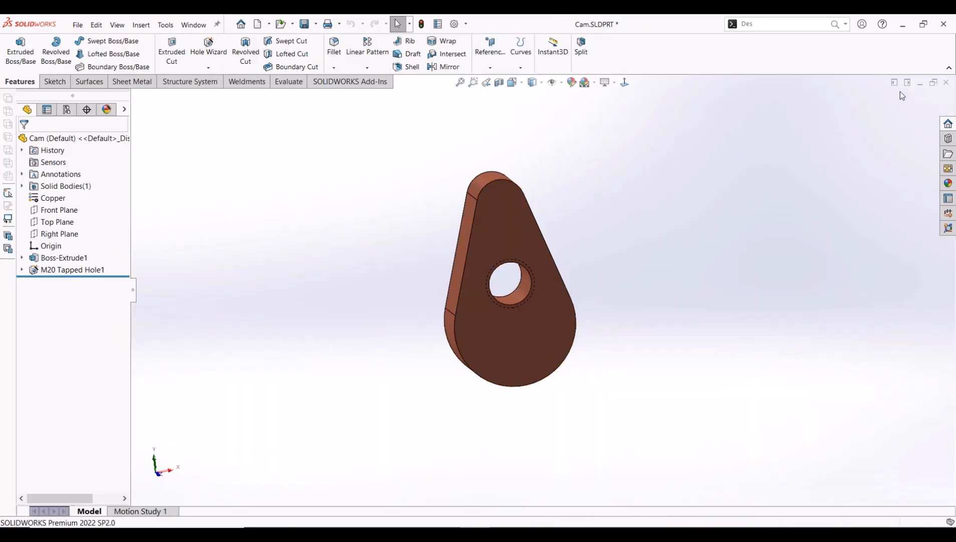
pyautogui.click(946, 81)
pyautogui.click(481, 289)
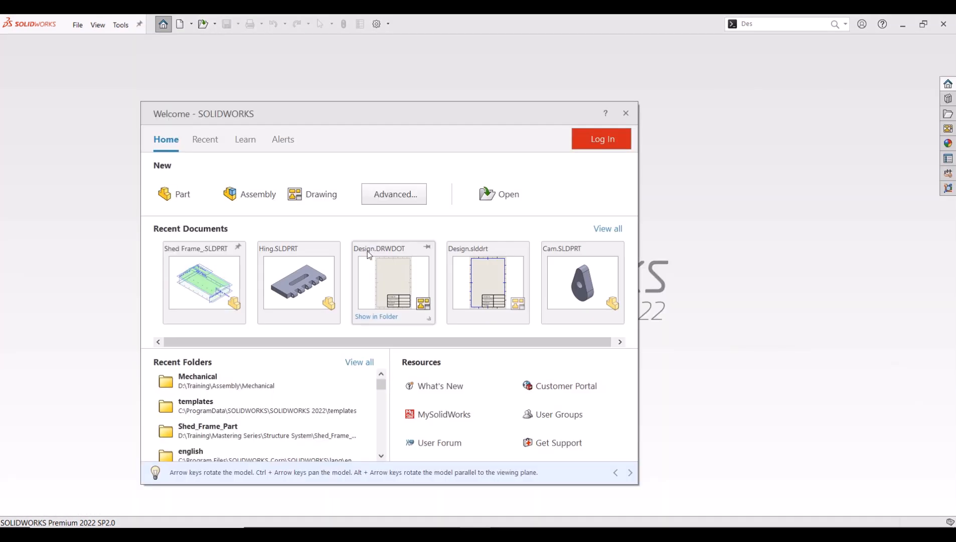
# Open the recent part Hing.SLDPRT and add Material and Weight to its custom properties.
pyautogui.click(316, 274)
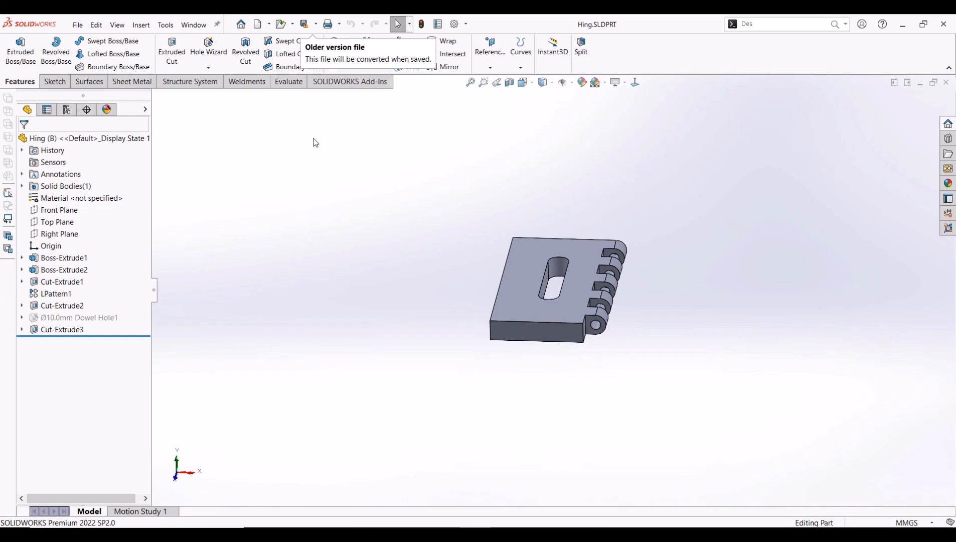
pyautogui.click(437, 24)
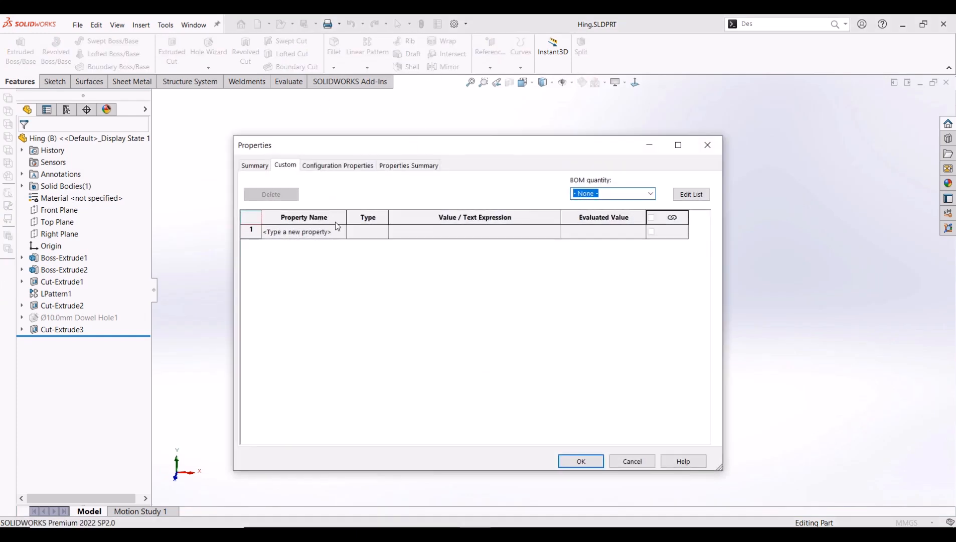
pyautogui.click(335, 227)
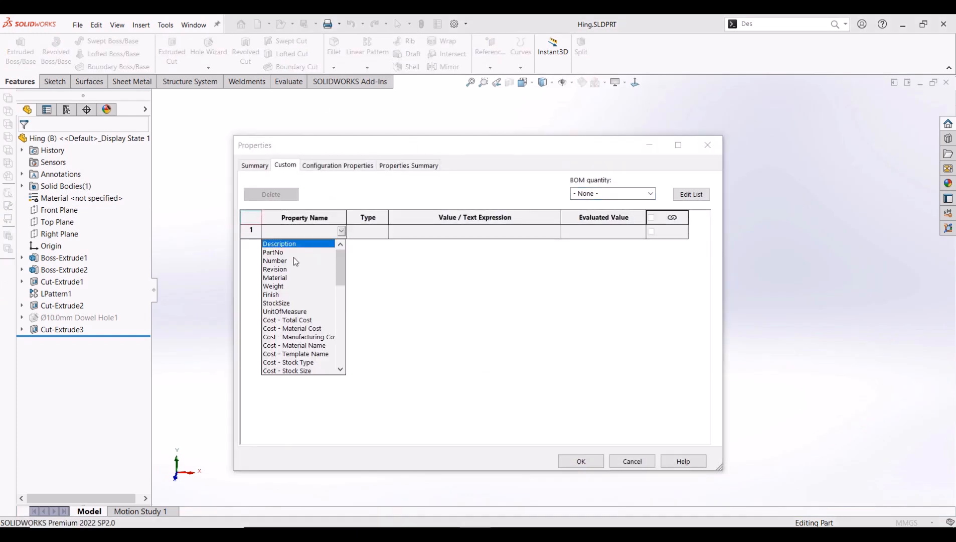
pyautogui.click(282, 282)
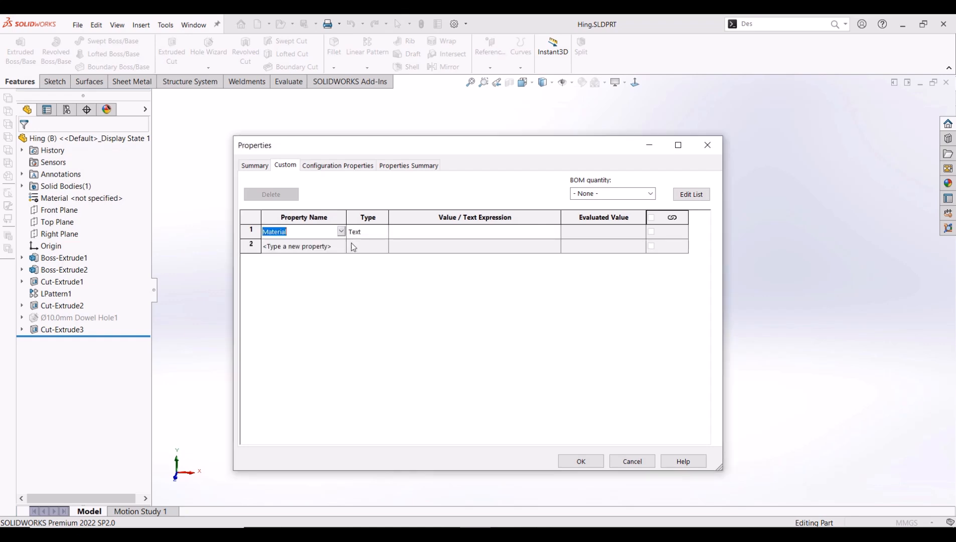
pyautogui.click(342, 245)
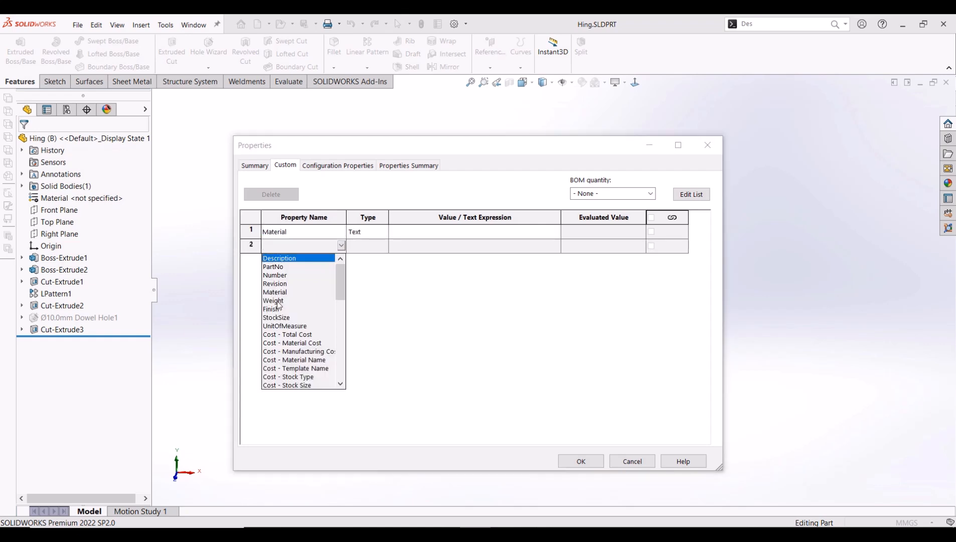
pyautogui.click(277, 301)
# Look through the available property names and add DesignBy to the custom property list.
pyautogui.click(341, 260)
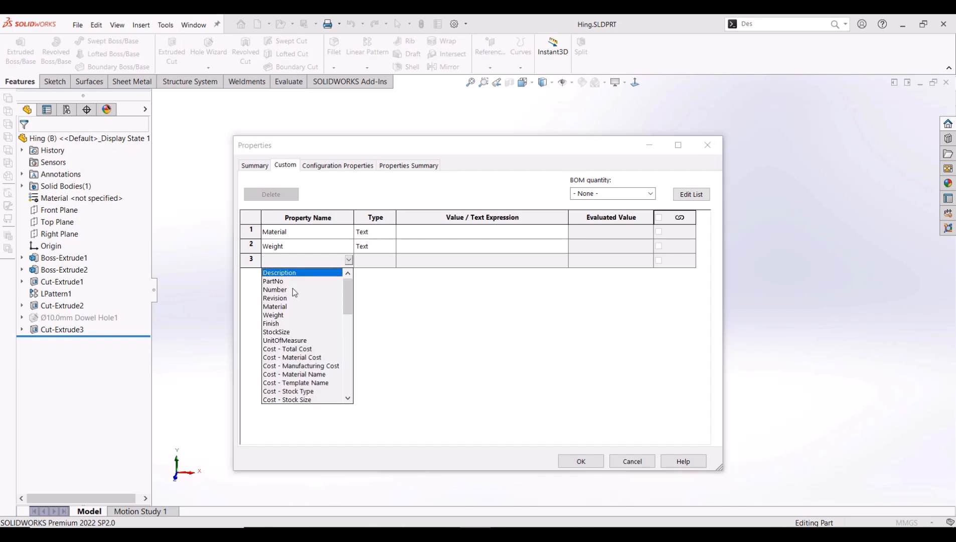
pyautogui.scroll(-5, 286, 322)
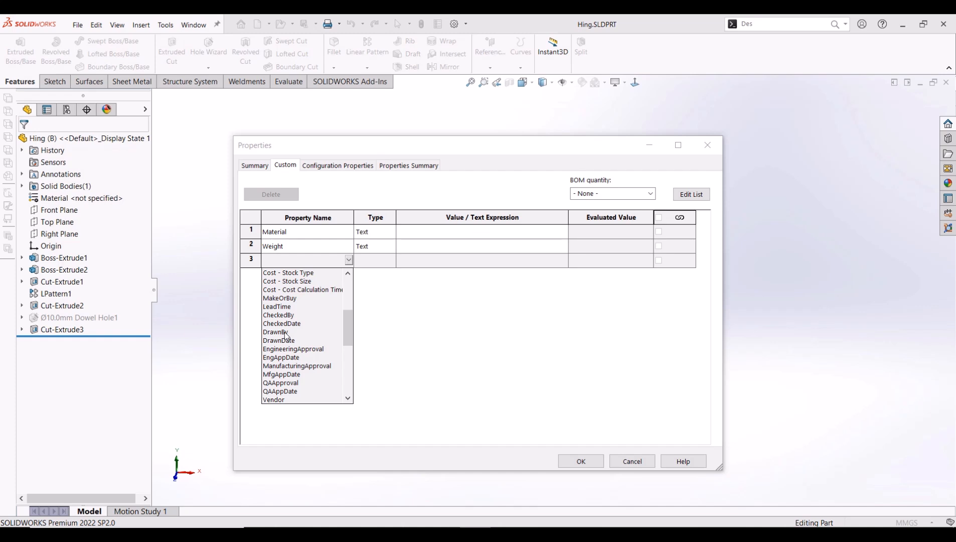
pyautogui.scroll(-5, 285, 335)
pyautogui.scroll(8, 288, 336)
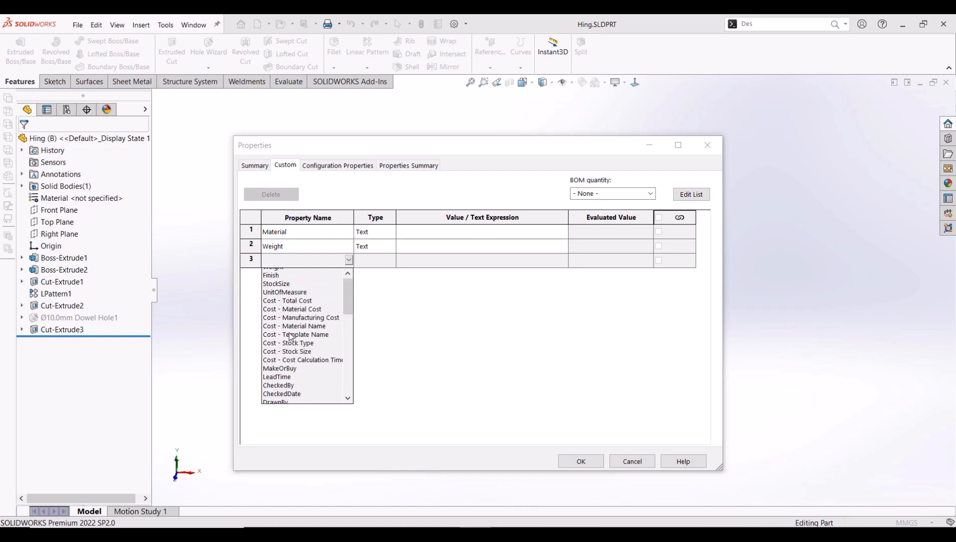
pyautogui.scroll(2, 290, 336)
pyautogui.click(566, 346)
pyautogui.click(692, 193)
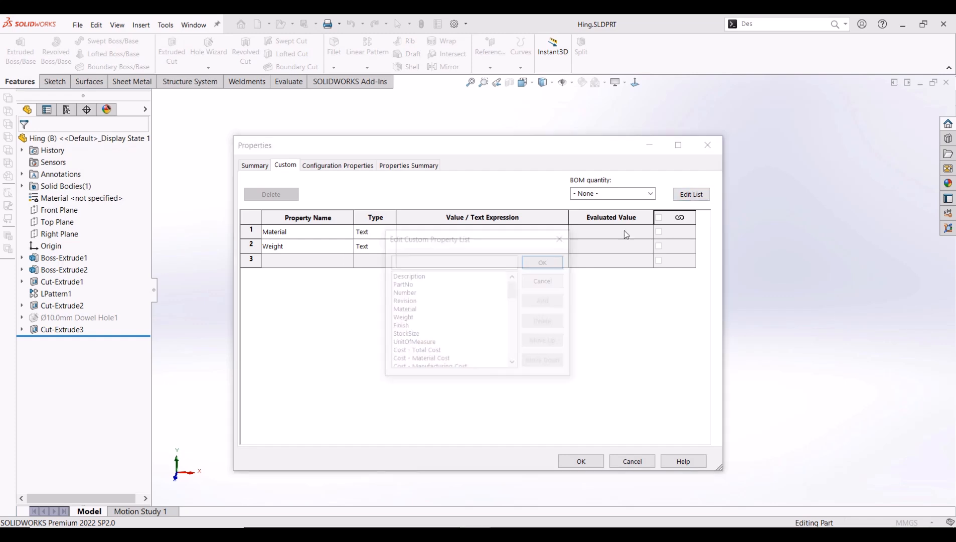
pyautogui.write('DesignBy')
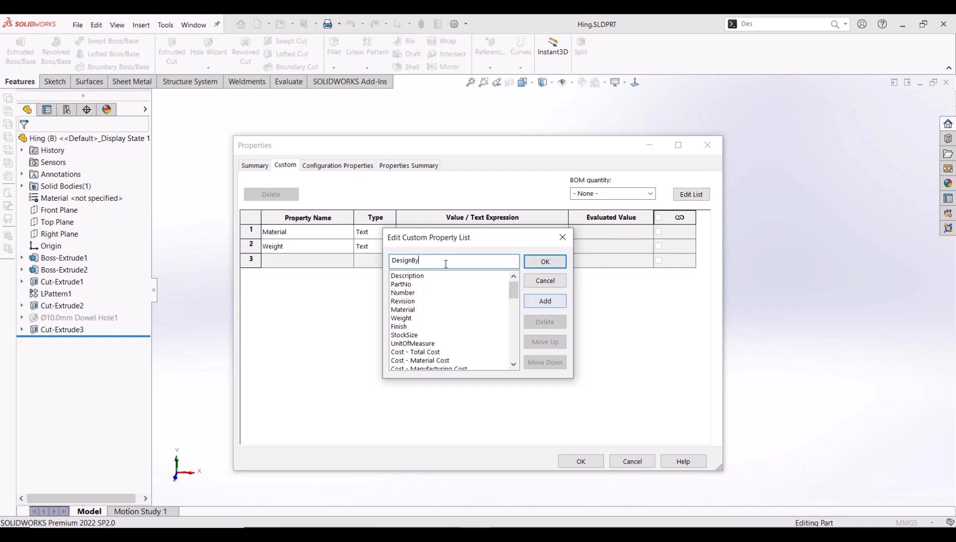
pyautogui.click(529, 303)
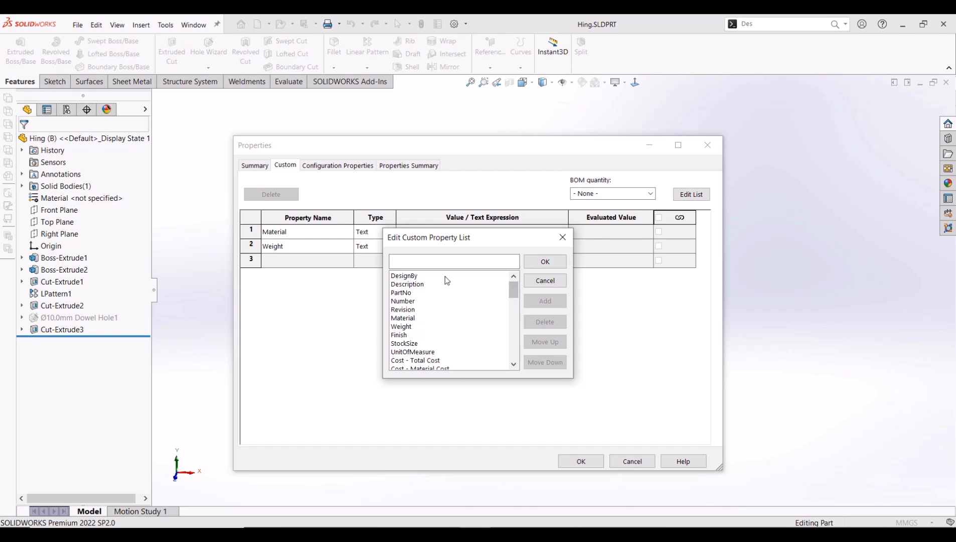
pyautogui.click(545, 263)
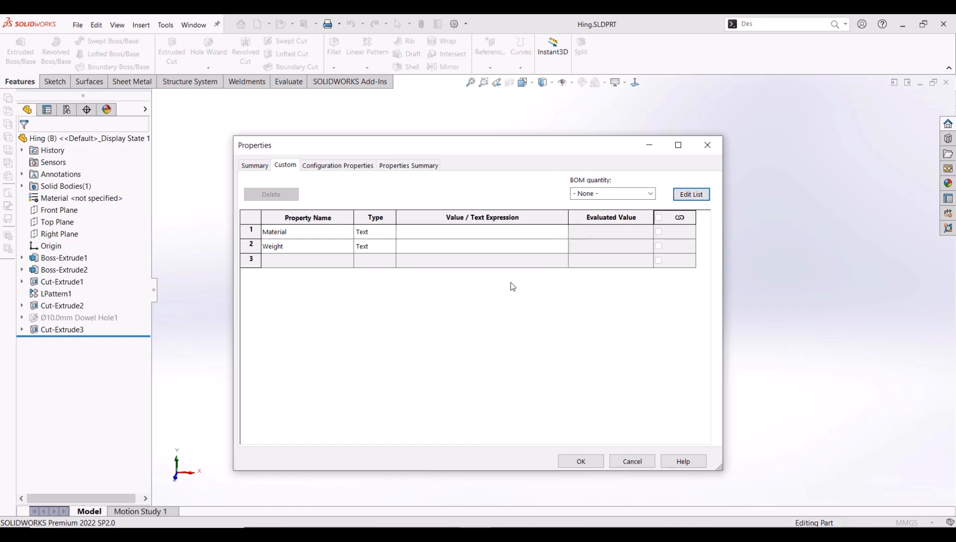
# Add DrawnBy and CheckedBy as the third and fourth custom properties of the hinge part.
pyautogui.click(345, 265)
pyautogui.click(348, 259)
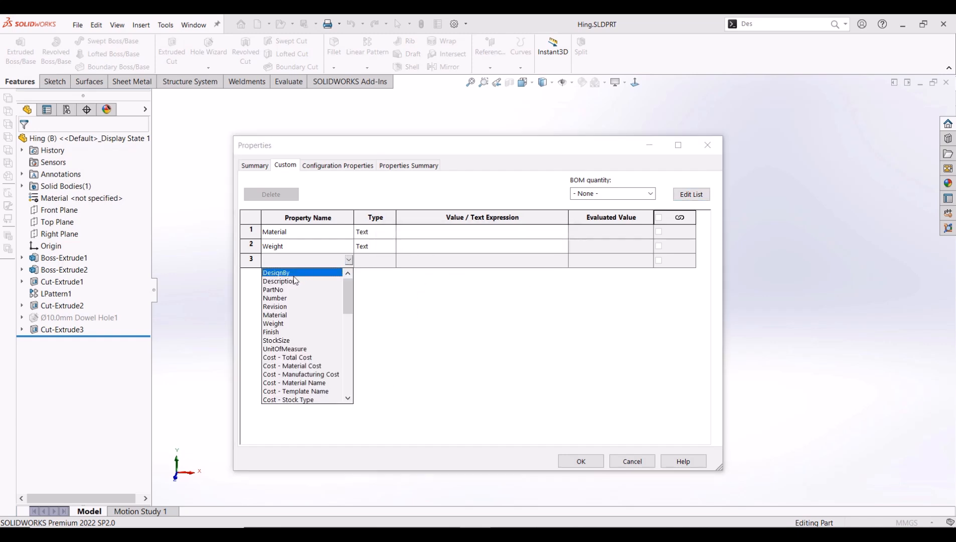
pyautogui.scroll(-2, 296, 335)
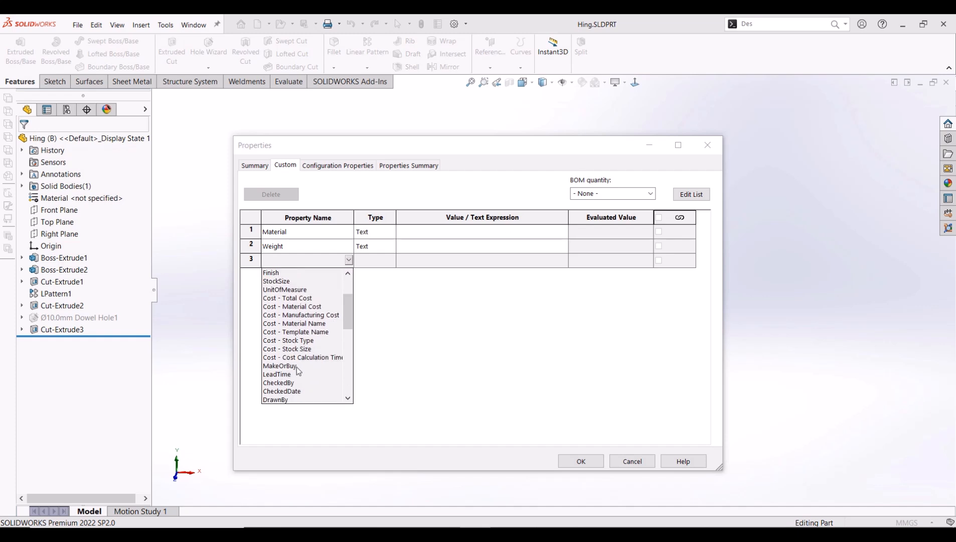
pyautogui.scroll(-2, 294, 386)
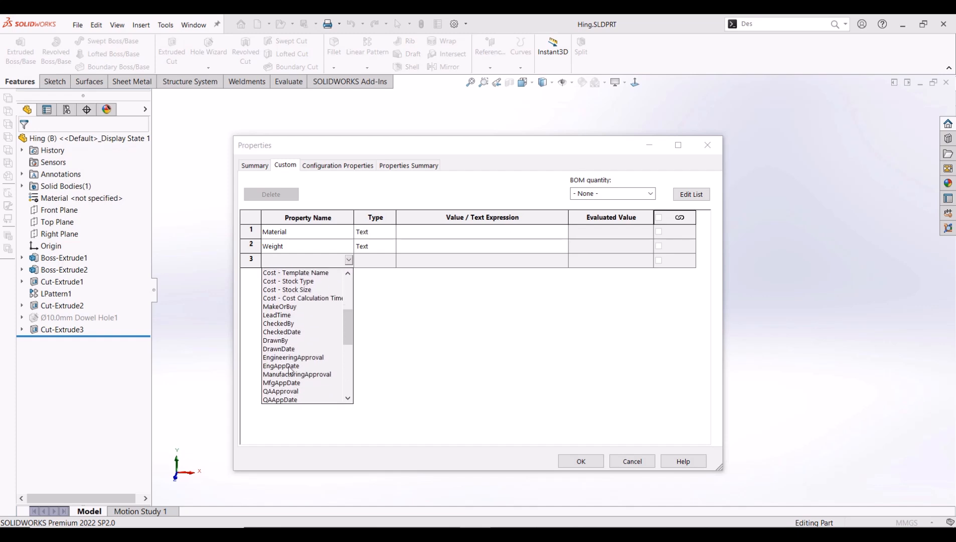
pyautogui.click(279, 340)
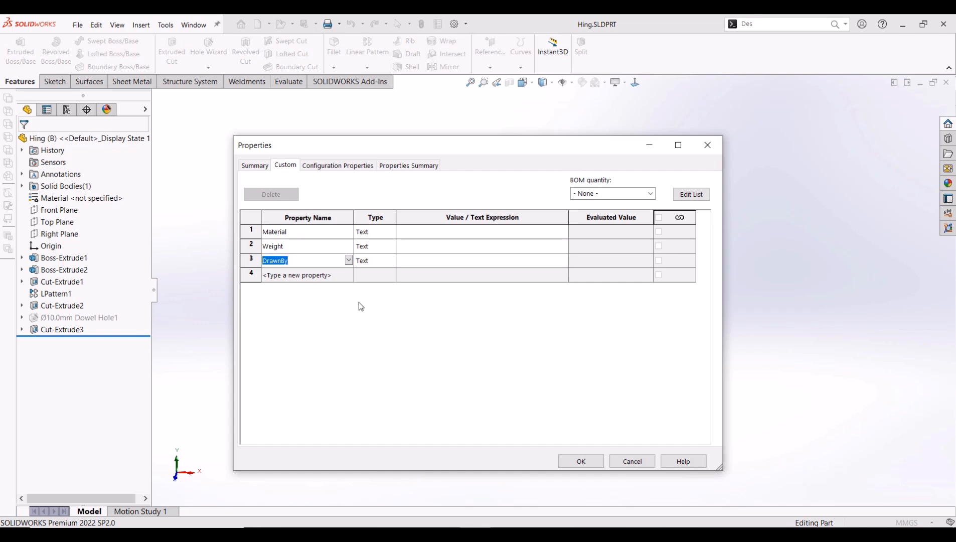
pyautogui.click(348, 276)
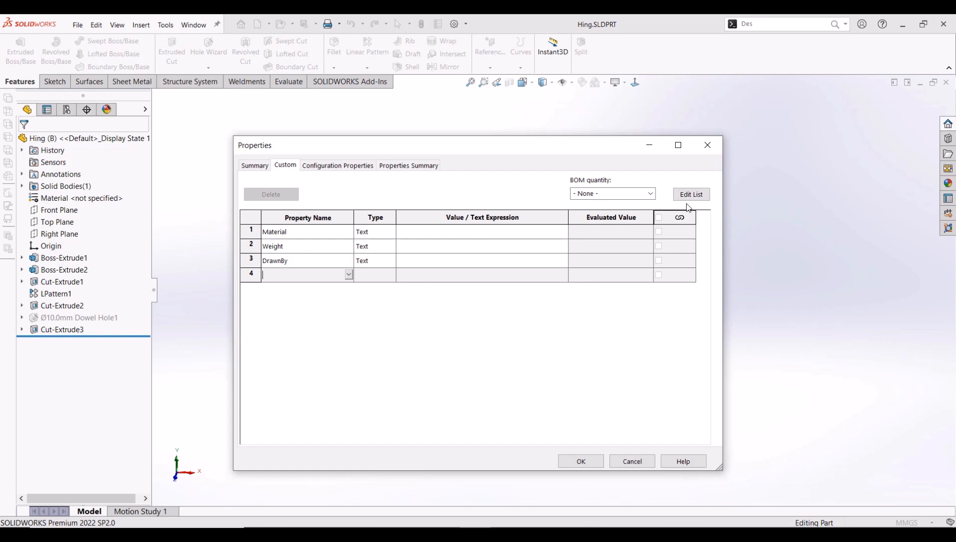
pyautogui.click(349, 275)
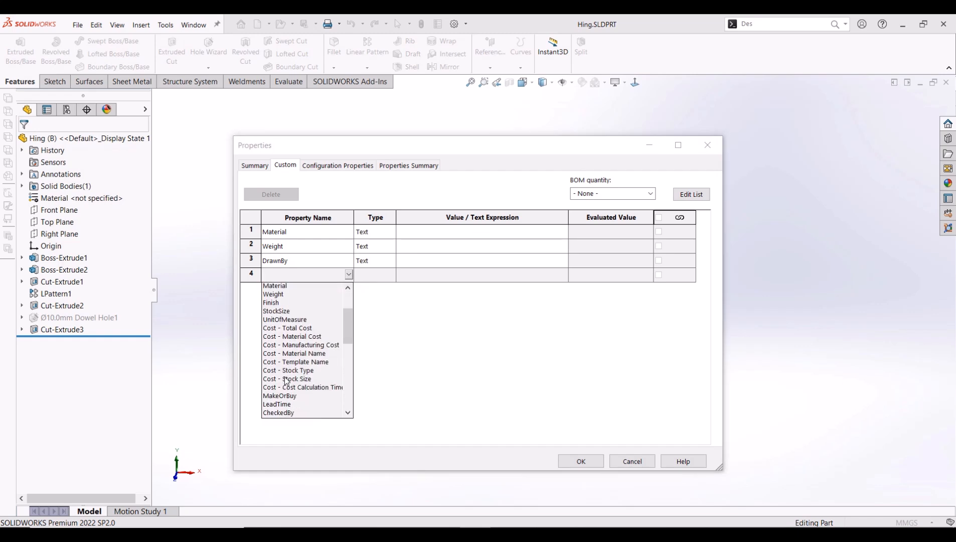
pyautogui.scroll(-3, 286, 381)
pyautogui.click(285, 340)
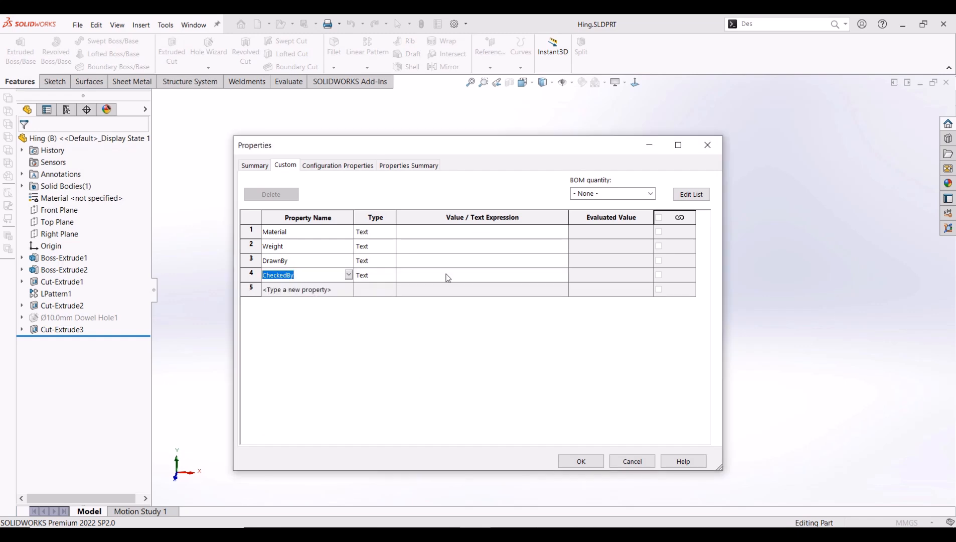
# Link the Material property's value to the part's material and the Weight property's value to its mass.
pyautogui.click(446, 237)
pyautogui.click(563, 231)
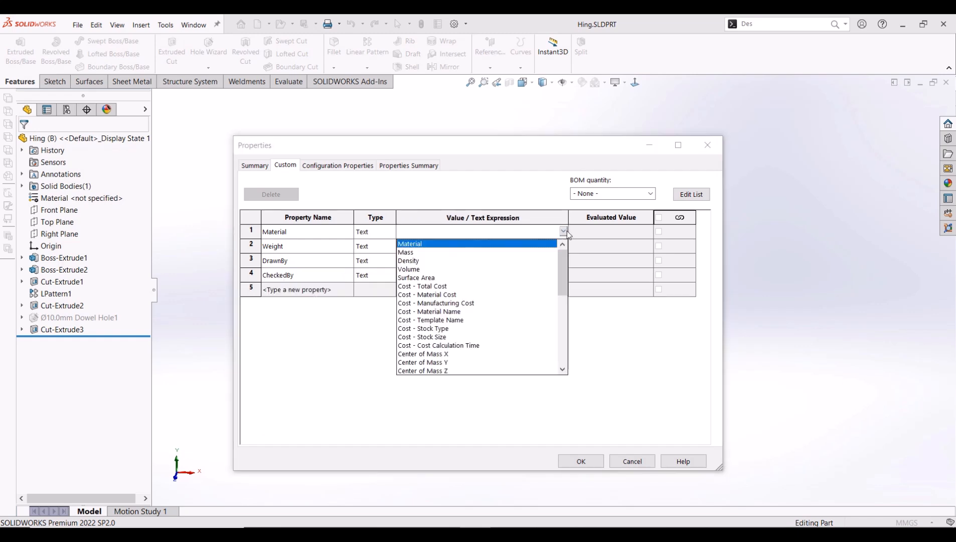
pyautogui.click(452, 245)
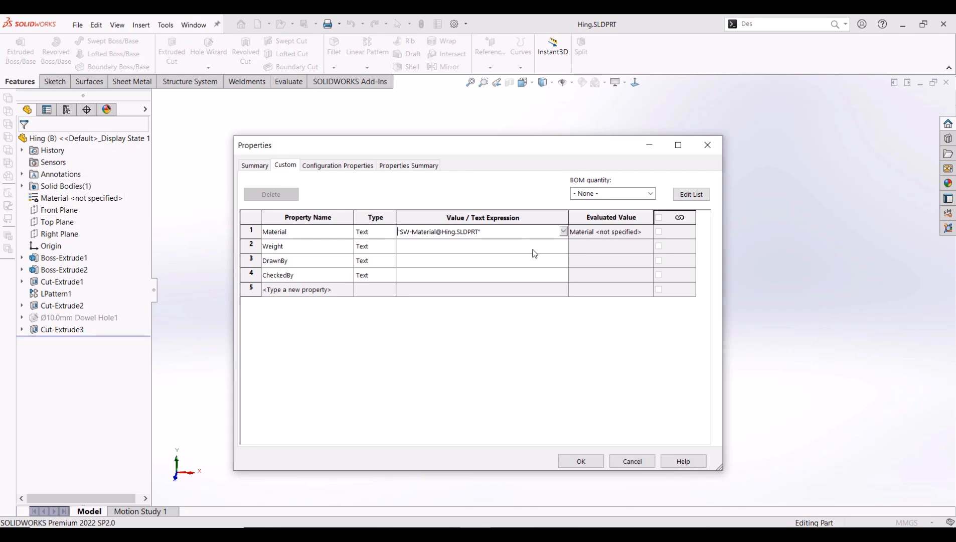
pyautogui.click(563, 248)
pyautogui.click(563, 246)
pyautogui.click(431, 267)
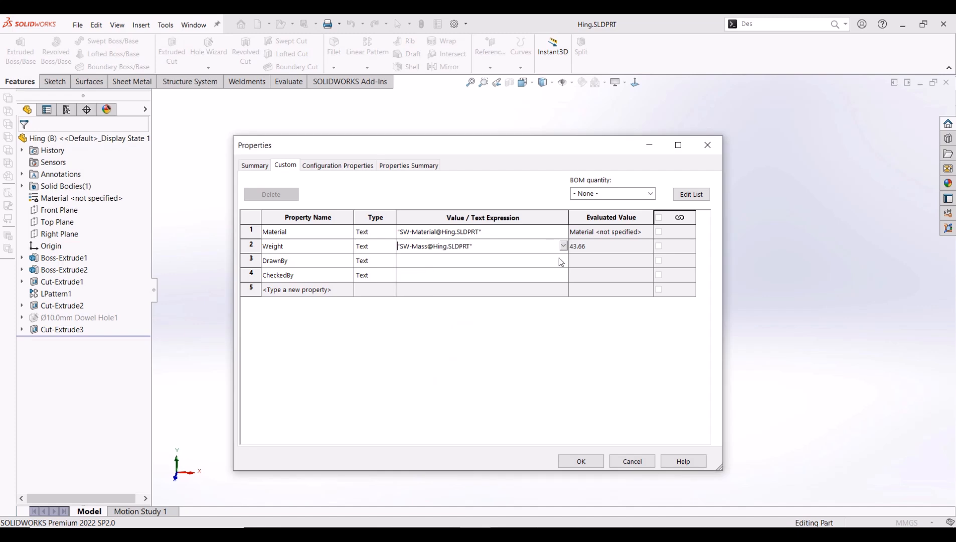
# Fill in DrawnBy as P and CheckedBy as Z, and accept the custom properties.
pyautogui.click(487, 260)
pyautogui.click(476, 277)
pyautogui.click(580, 461)
# Assign Cast Alloy Steel to the hinge and link display states to configurations for the material's appearance.
pyautogui.rightClick(83, 197)
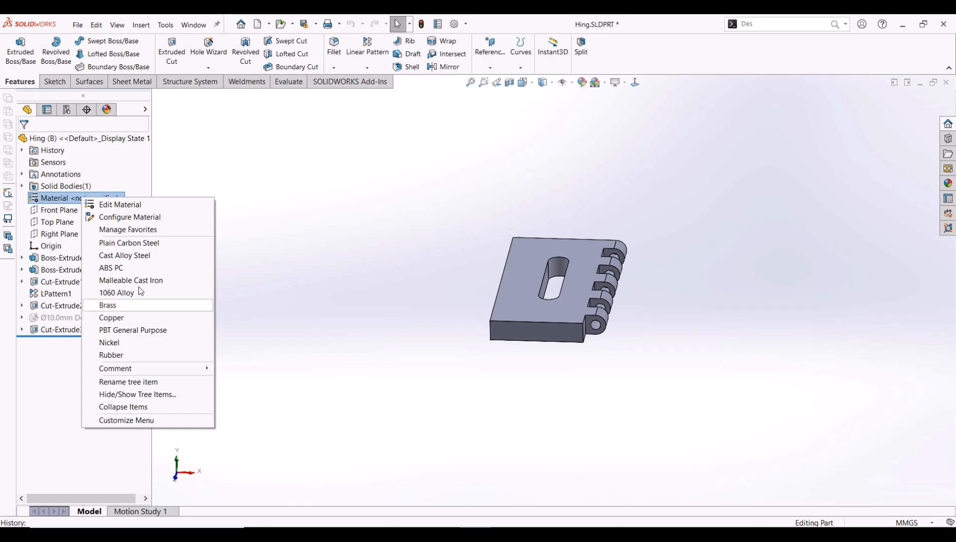
pyautogui.click(144, 257)
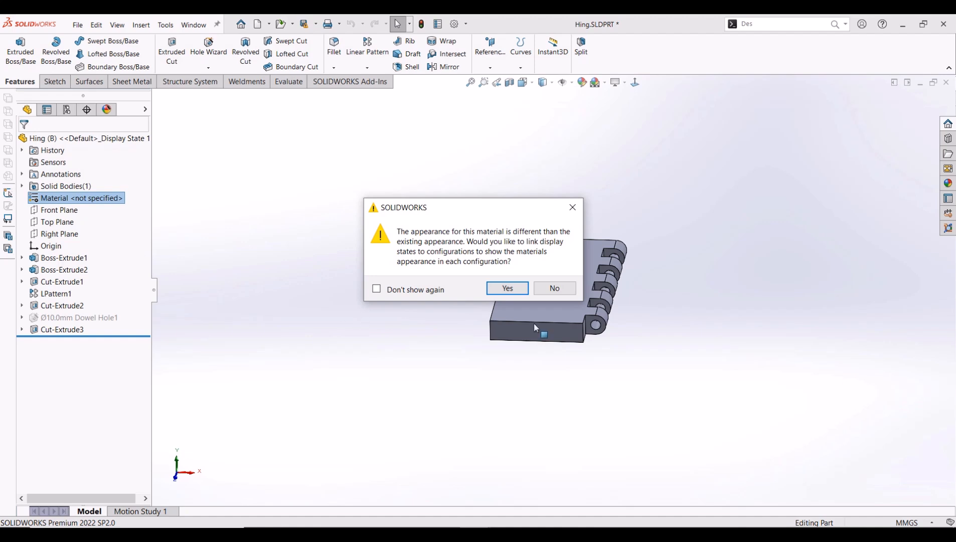
pyautogui.click(513, 286)
pyautogui.scroll(-2, 623, 305)
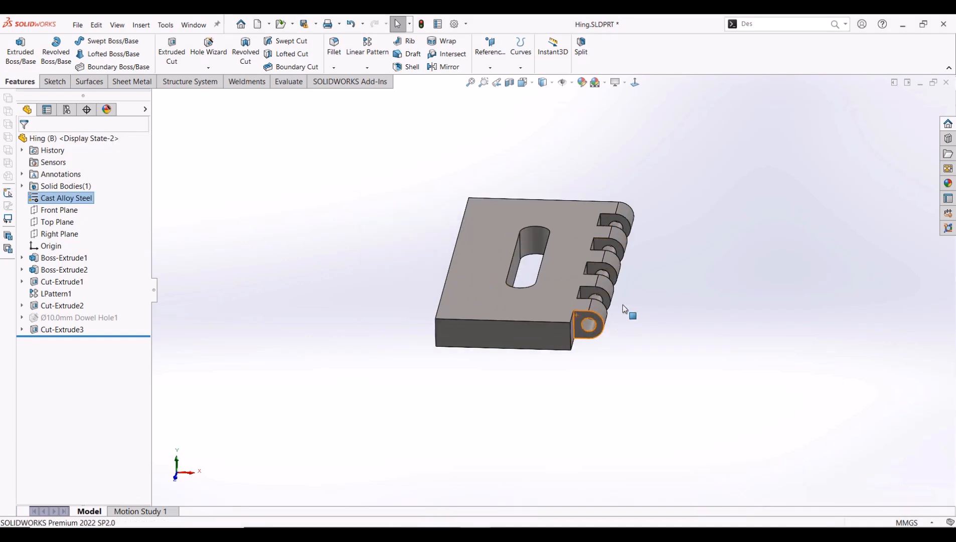
pyautogui.moveTo(622, 305); pyautogui.dragTo(551, 333, button='middle')
pyautogui.click(286, 211)
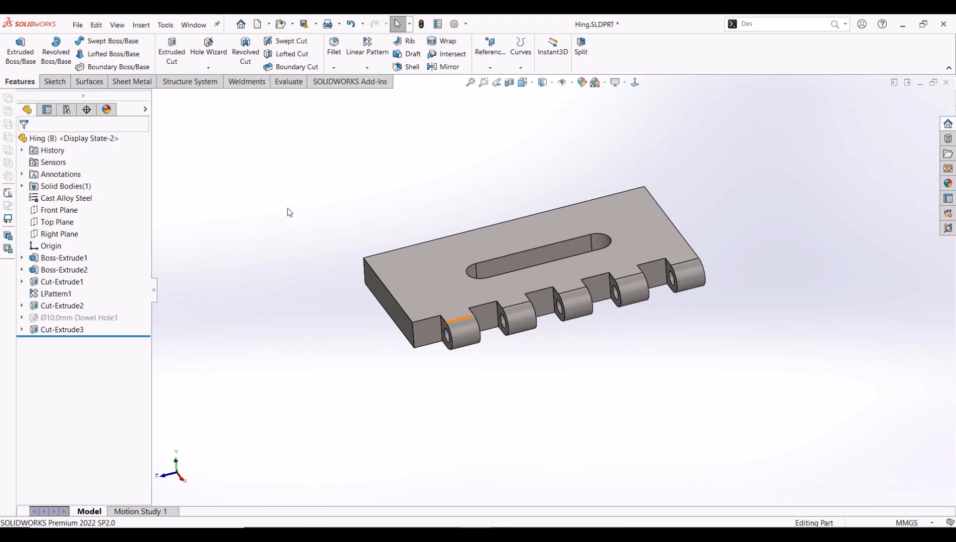
# Make a drawing from the hinge part using the Design template and place its Top view above the title block.
pyautogui.click(74, 24)
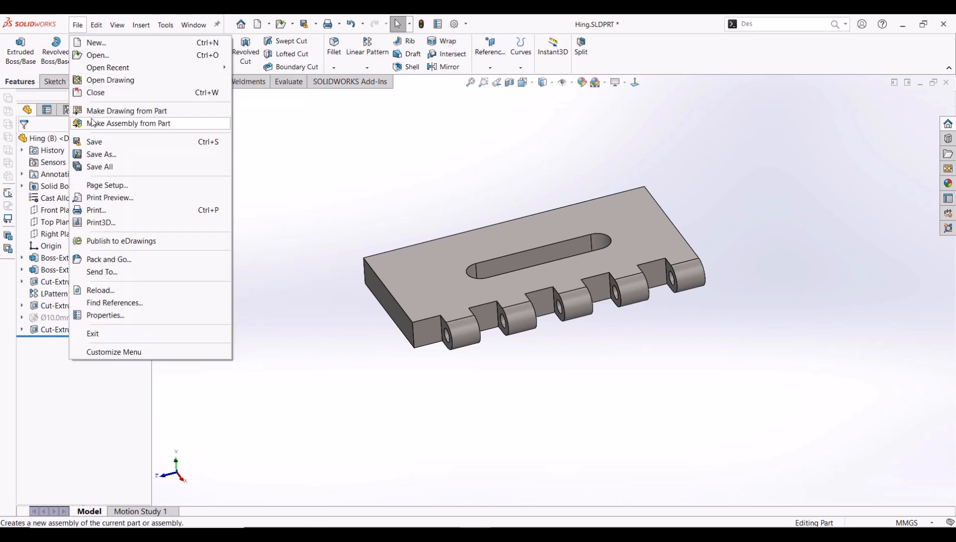
pyautogui.click(93, 111)
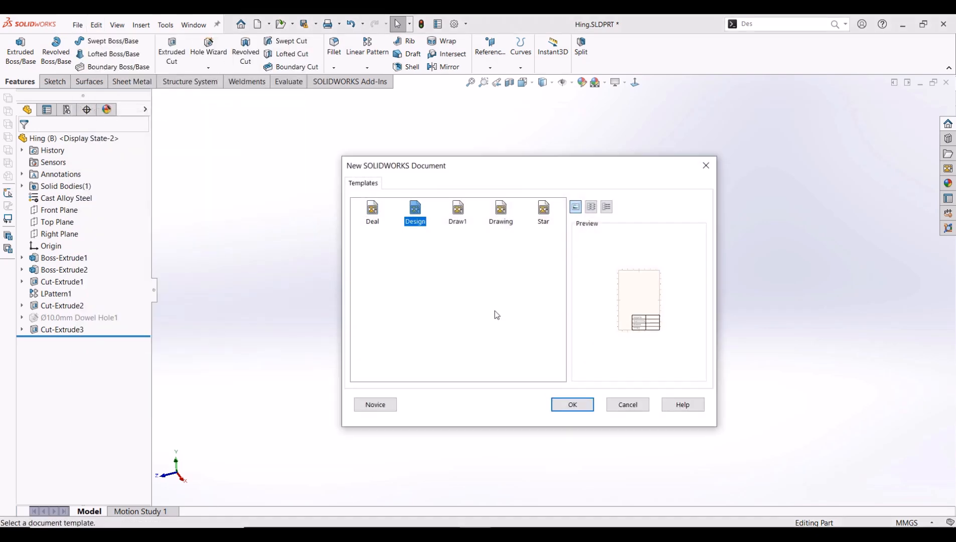
pyautogui.click(572, 404)
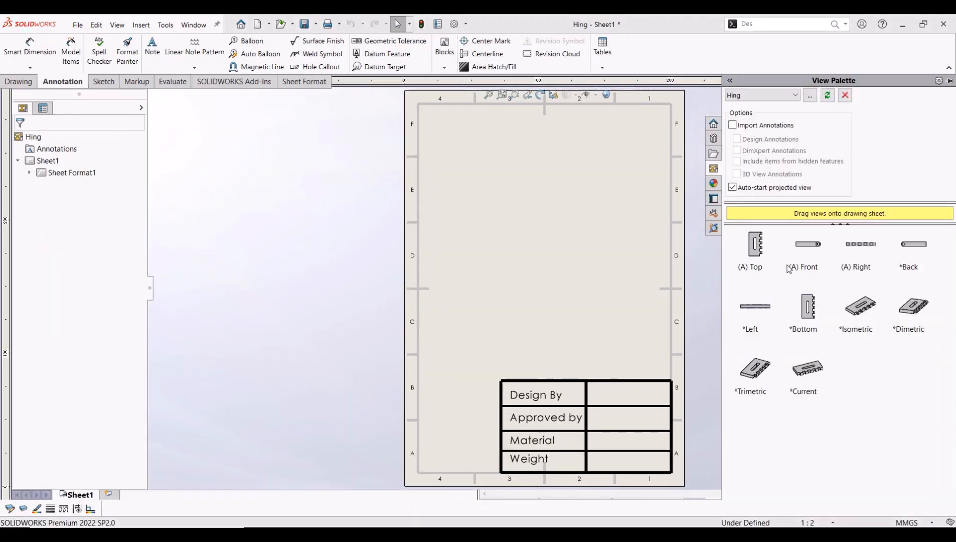
pyautogui.moveTo(760, 254); pyautogui.dragTo(549, 266)
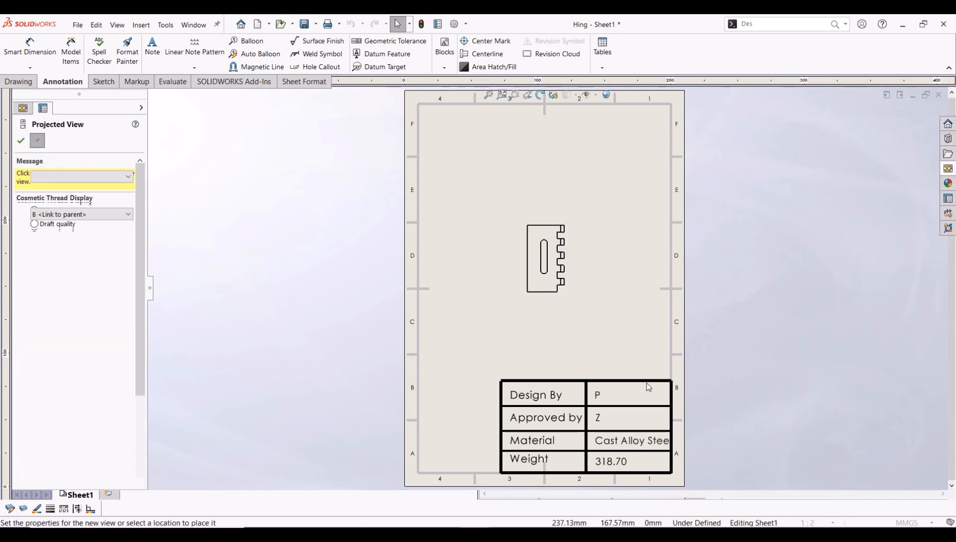
pyautogui.press('Escape')
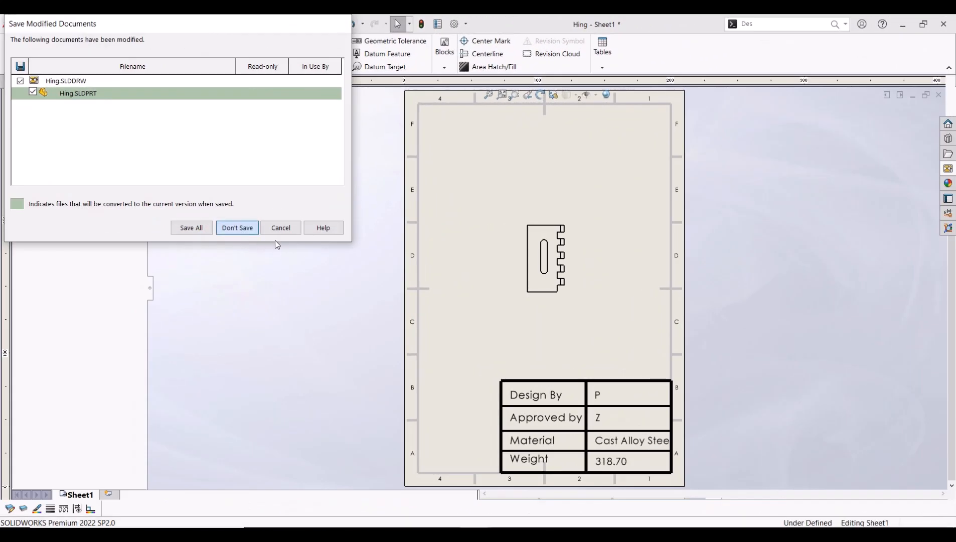
# Close the hinge drawing and the hinge part without saving either one.
pyautogui.click(239, 227)
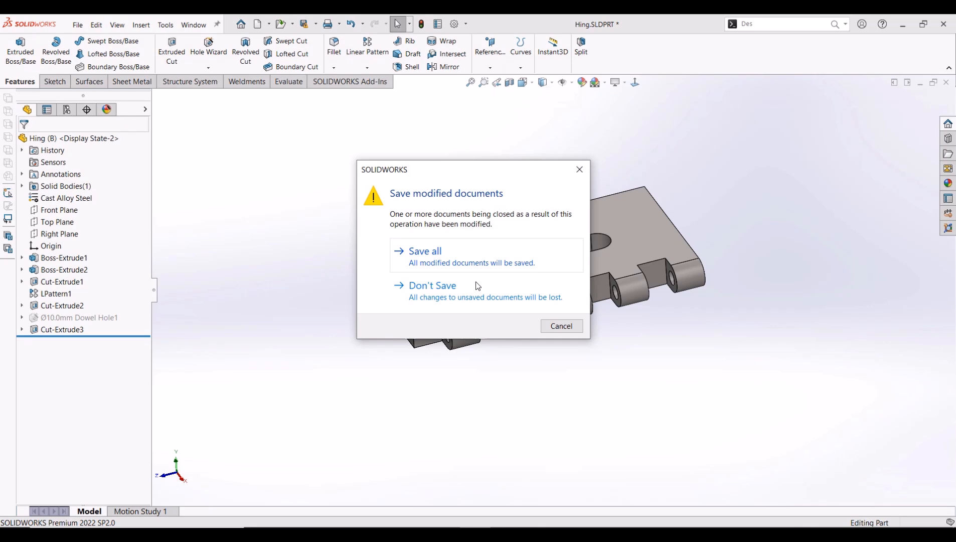
pyautogui.click(431, 285)
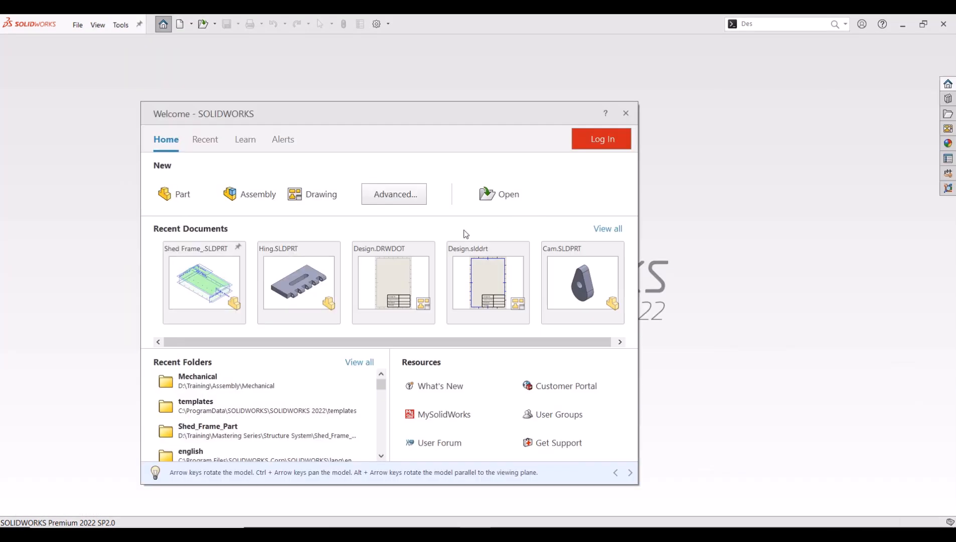
# Create a new drawing from the Design template without inserting a model.
pyautogui.click(394, 194)
pyautogui.click(423, 248)
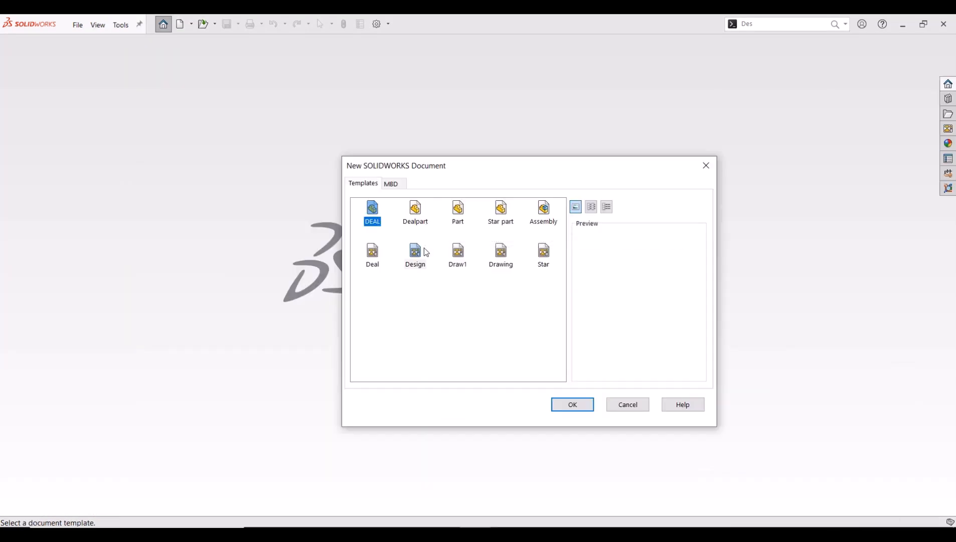
pyautogui.click(559, 403)
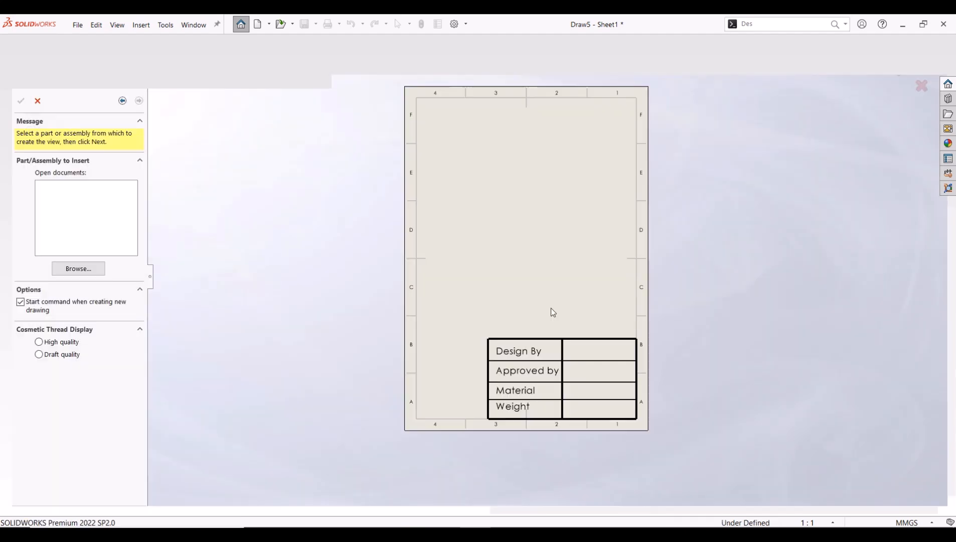
pyautogui.click(37, 141)
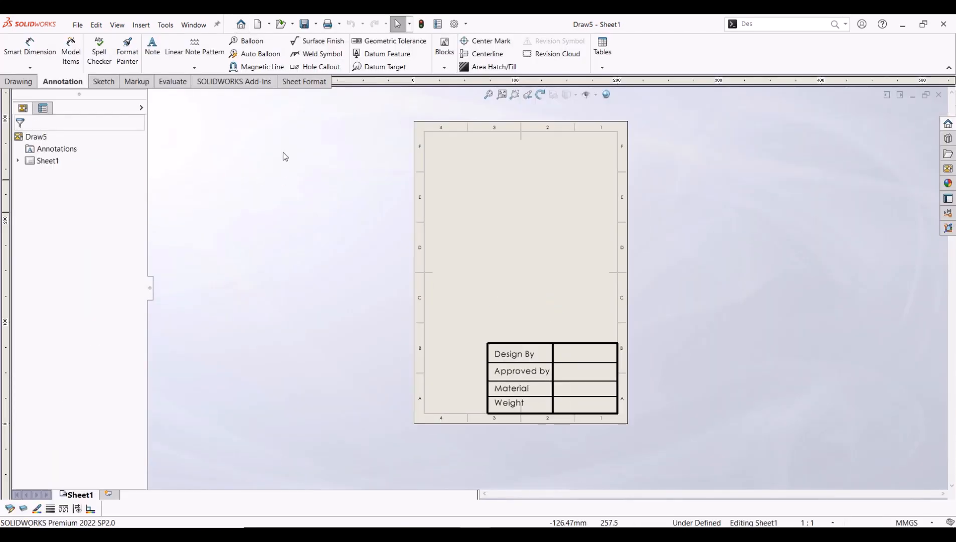
# Place a predefined view in the left half of the sheet above the title block and lock its position.
pyautogui.click(24, 82)
pyautogui.click(407, 52)
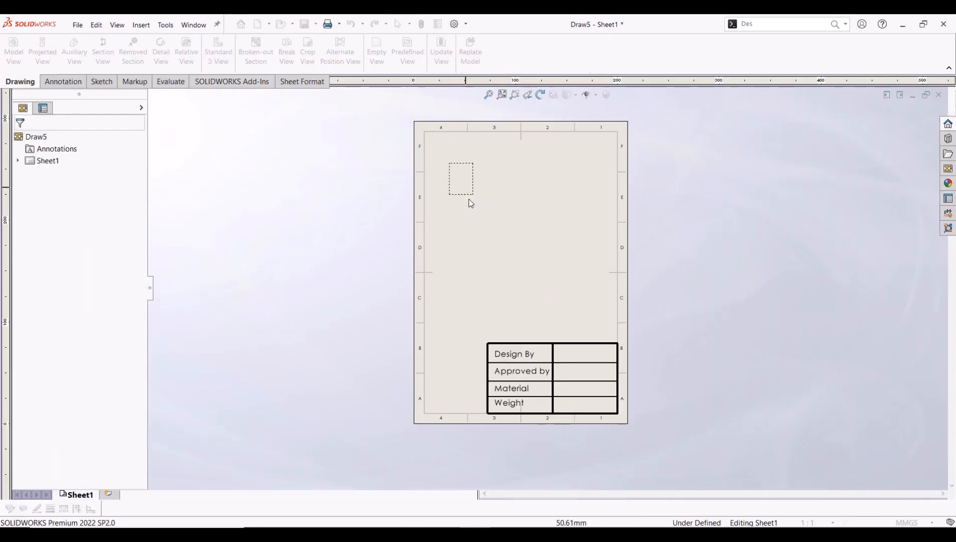
pyautogui.click(494, 275)
pyautogui.rightClick(494, 275)
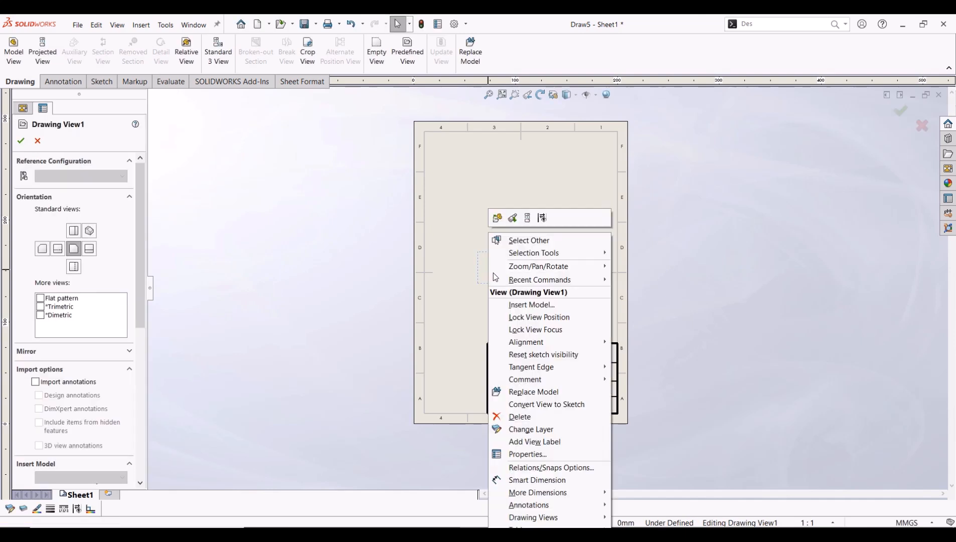
pyautogui.click(533, 316)
pyautogui.click(491, 272)
# Project three views from the predefined view: one above it, one to its right and one diagonally up to the right.
pyautogui.click(42, 63)
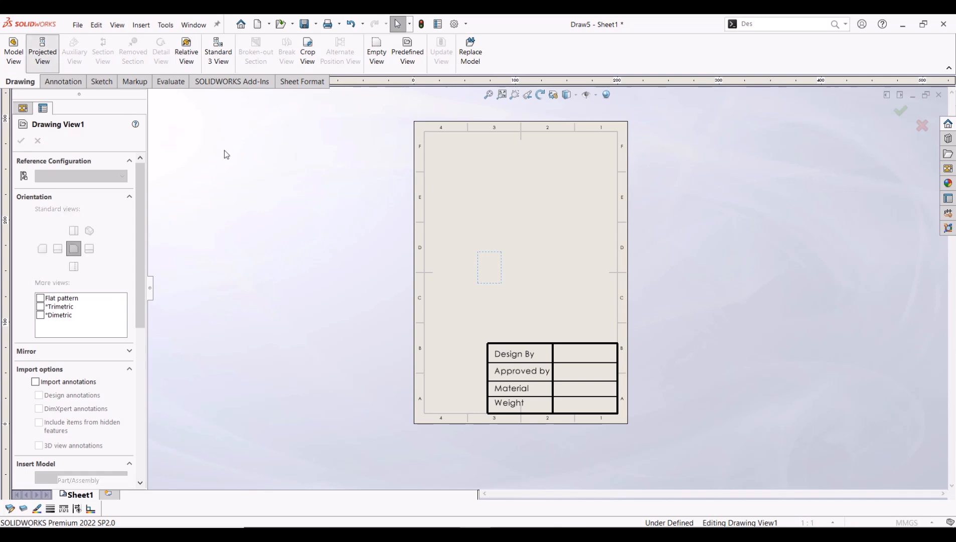
pyautogui.click(491, 197)
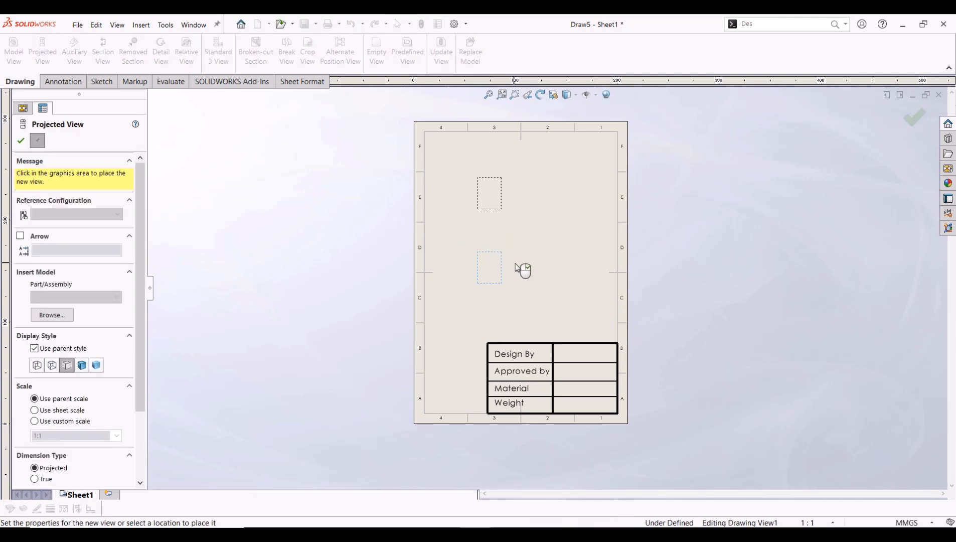
pyautogui.click(564, 269)
pyautogui.click(566, 193)
pyautogui.press('Escape')
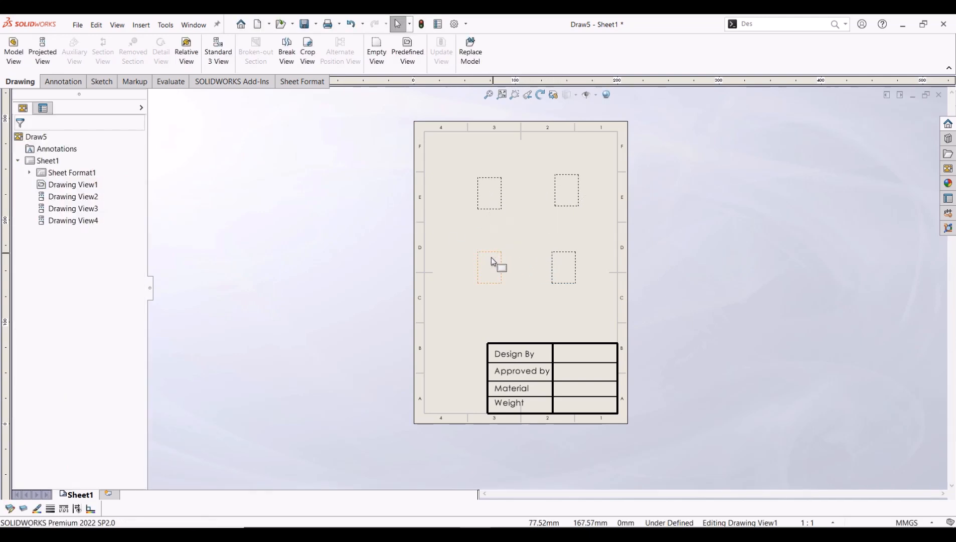
pyautogui.click(491, 275)
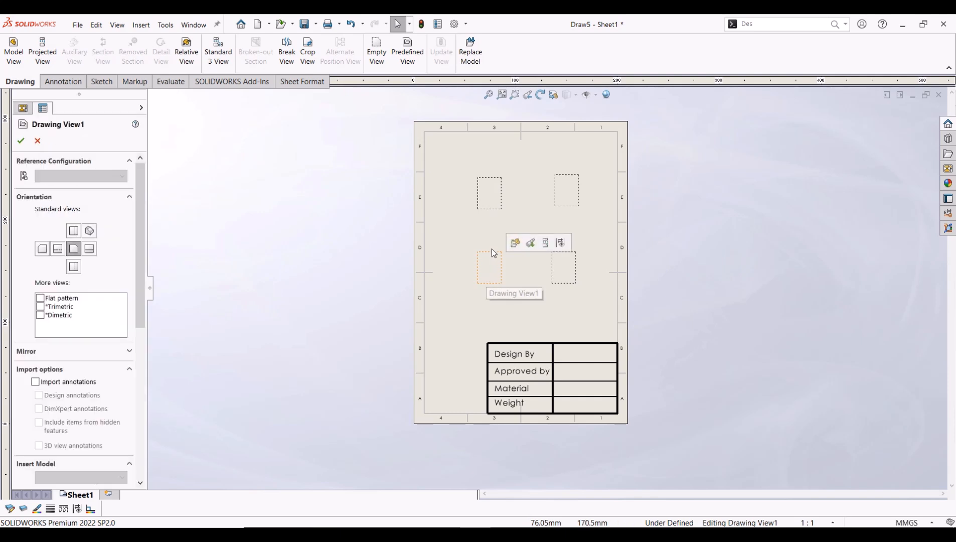
pyautogui.click(495, 204)
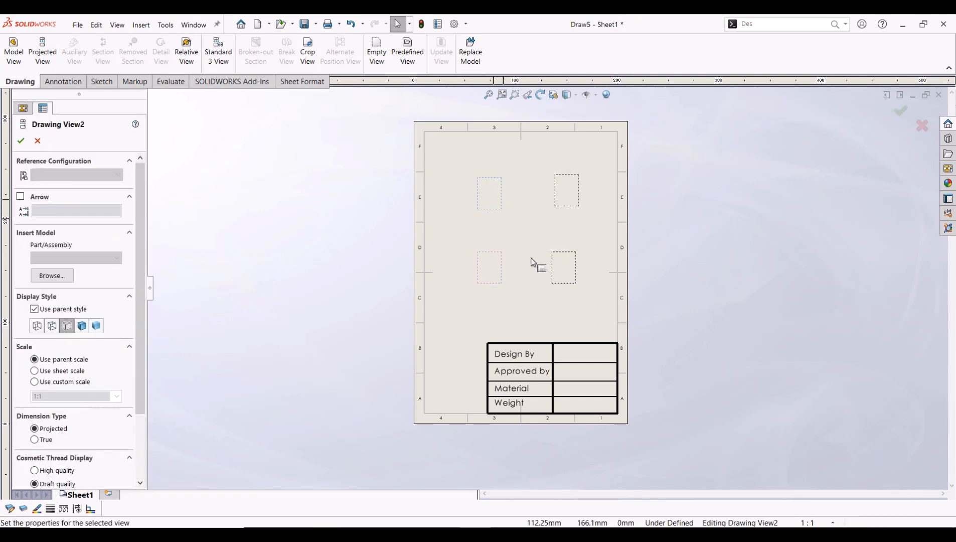
pyautogui.click(577, 206)
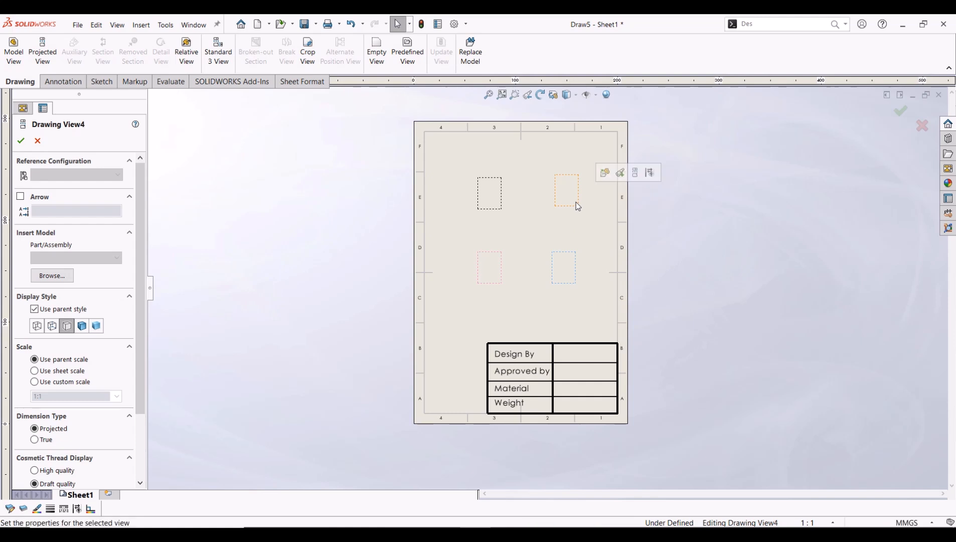
pyautogui.click(587, 269)
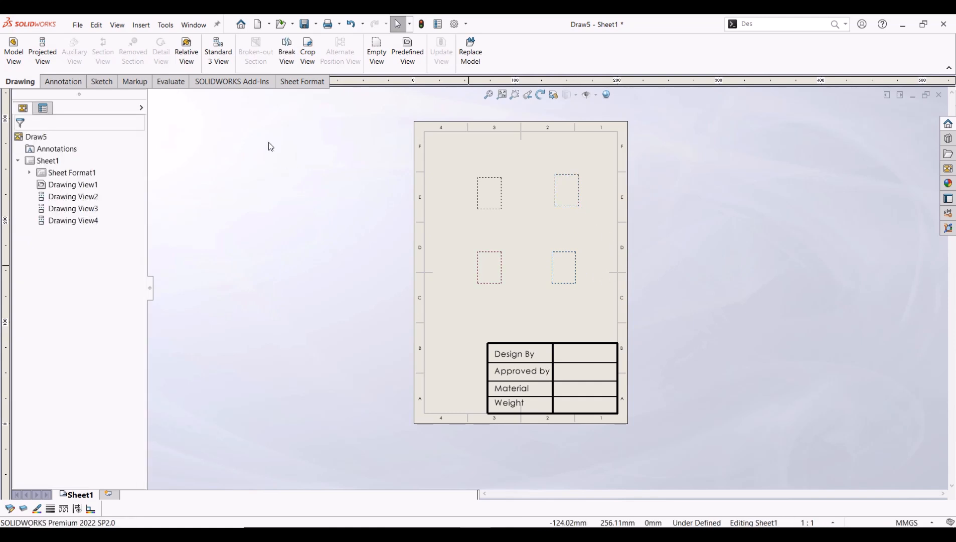
pyautogui.click(78, 25)
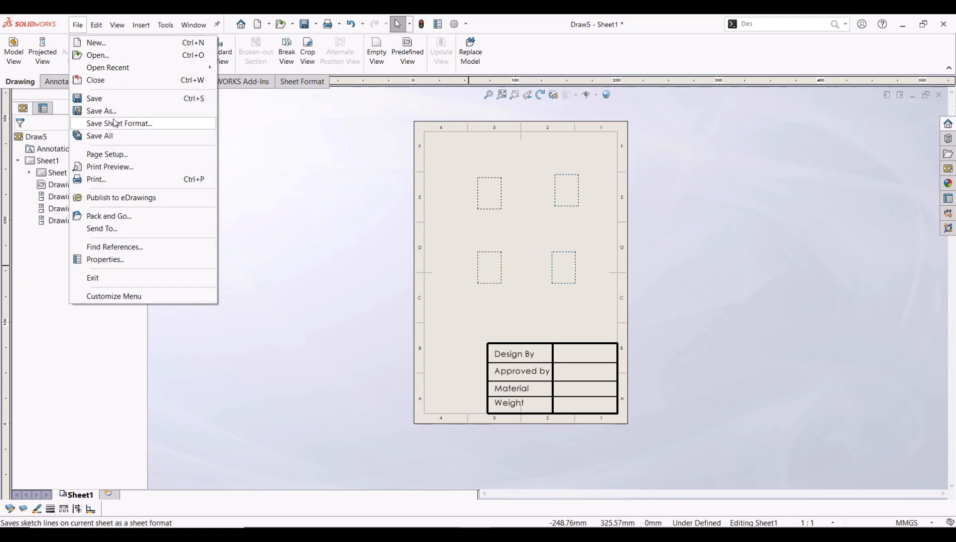
pyautogui.click(113, 123)
pyautogui.click(391, 354)
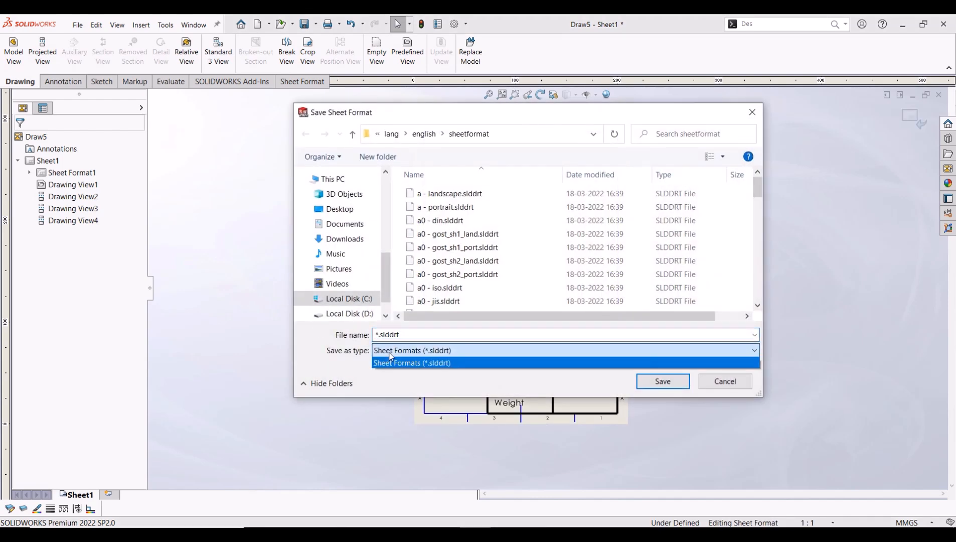
pyautogui.click(396, 361)
pyautogui.scroll(-10, 464, 276)
pyautogui.scroll(-3, 464, 277)
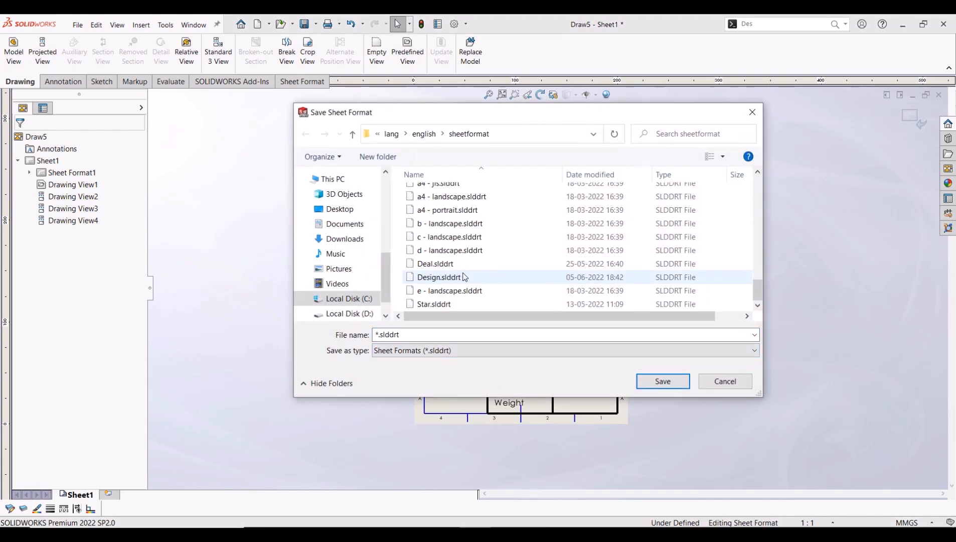
pyautogui.click(463, 277)
pyautogui.click(661, 380)
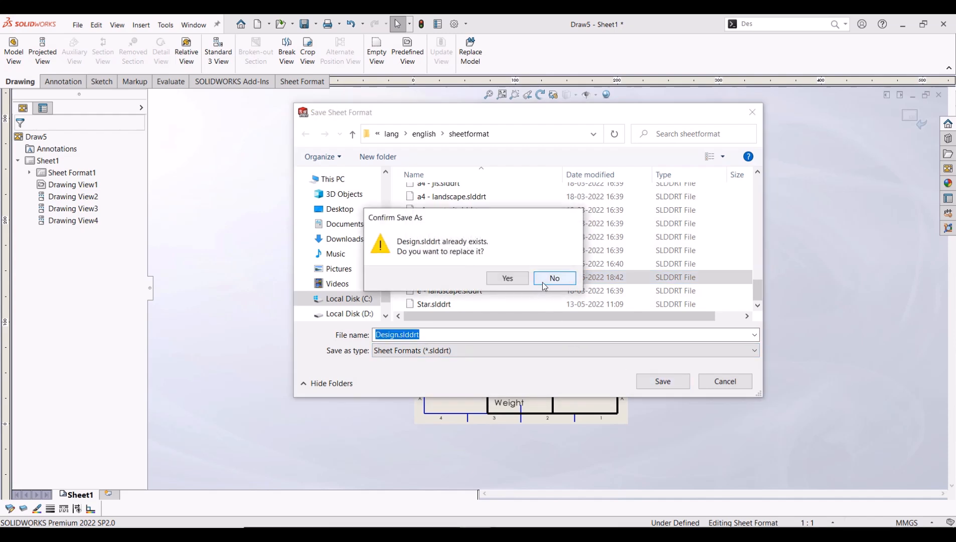
pyautogui.click(546, 281)
pyautogui.click(725, 381)
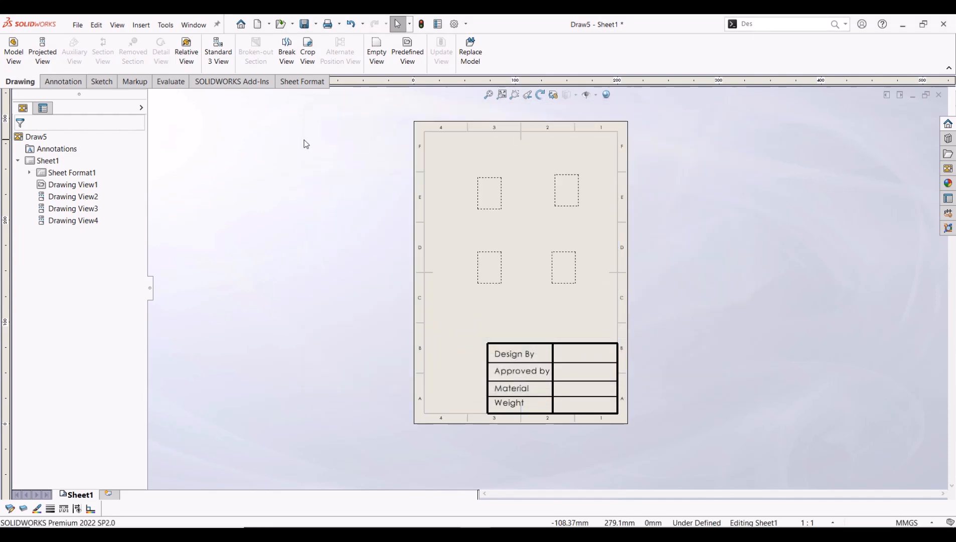
# Save the drawing as a drawing template over the existing Design.DRWDOT file in the templates folder and close it.
pyautogui.click(315, 24)
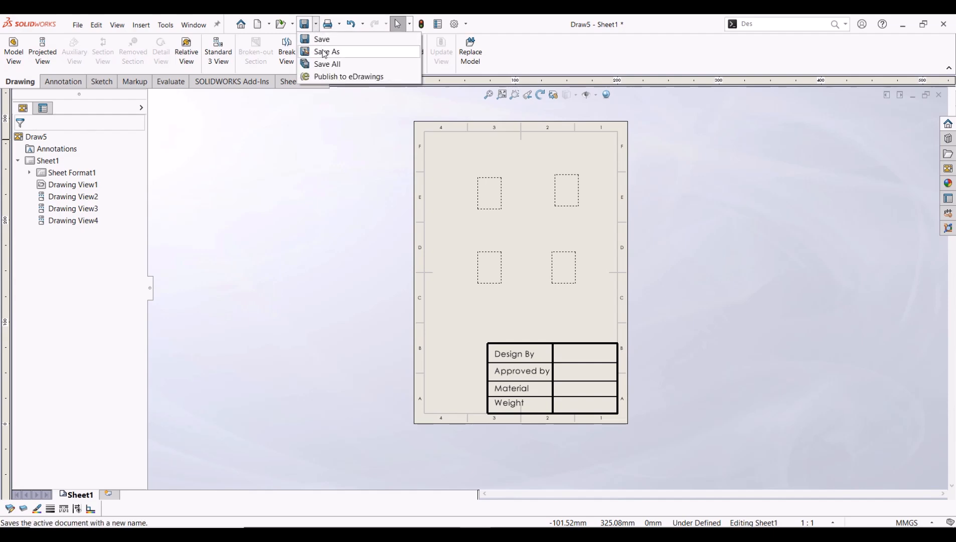
pyautogui.click(324, 51)
pyautogui.click(267, 362)
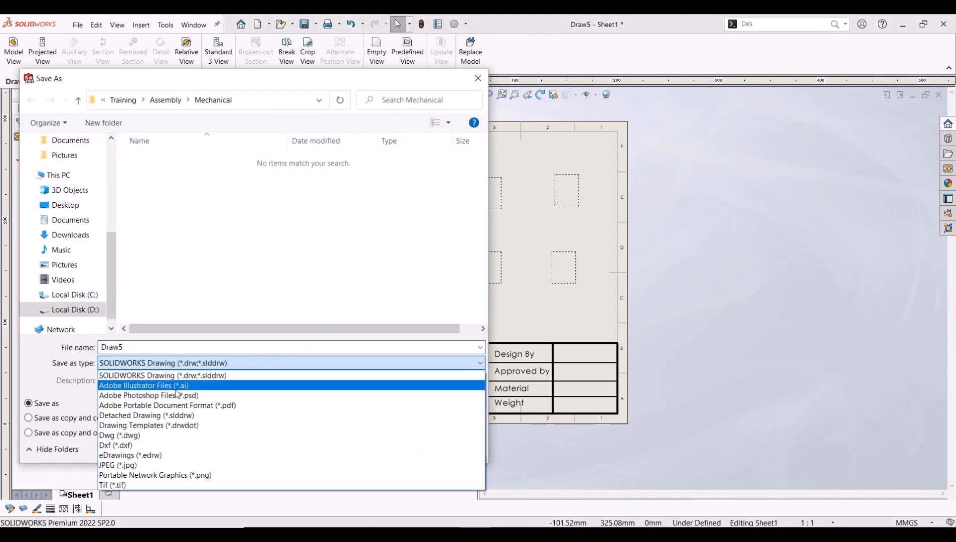
pyautogui.click(140, 426)
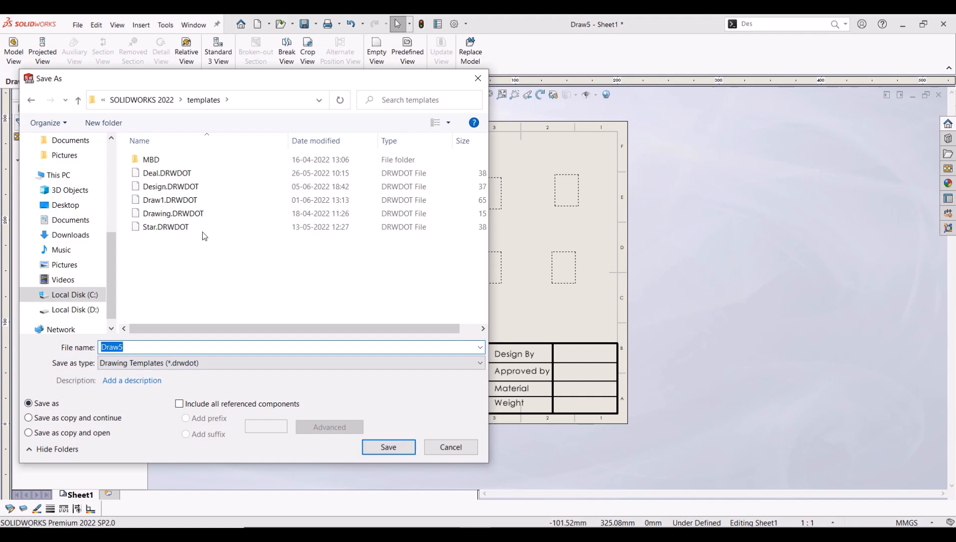
pyautogui.click(185, 188)
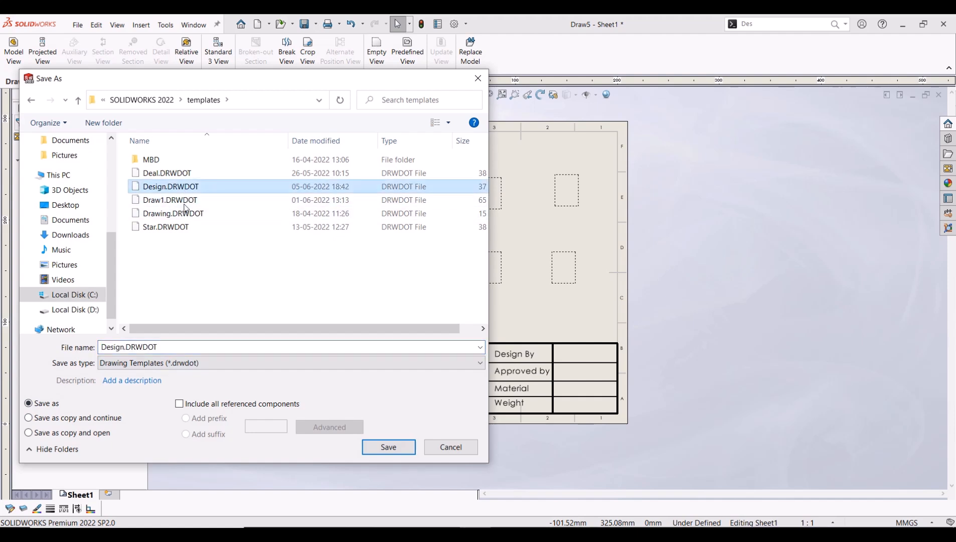
pyautogui.click(388, 446)
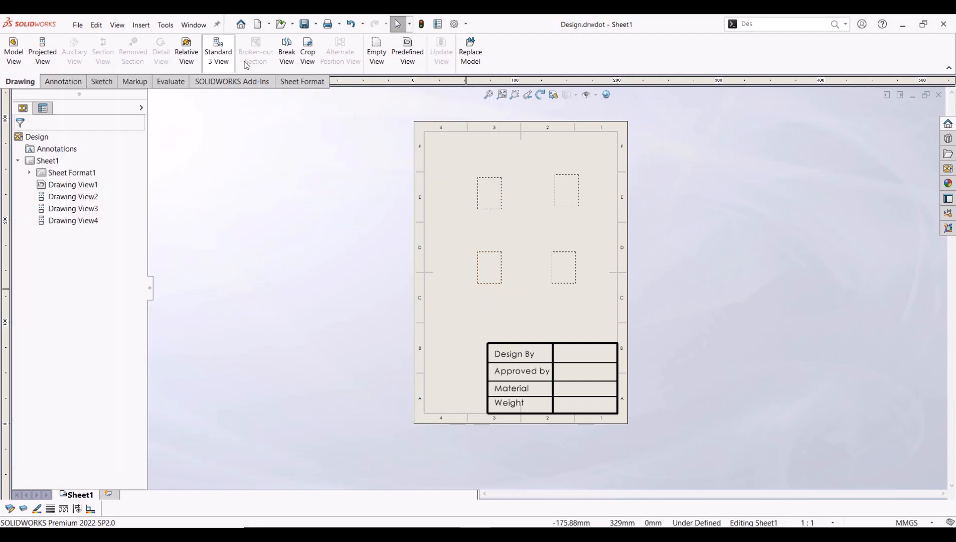
pyautogui.click(316, 27)
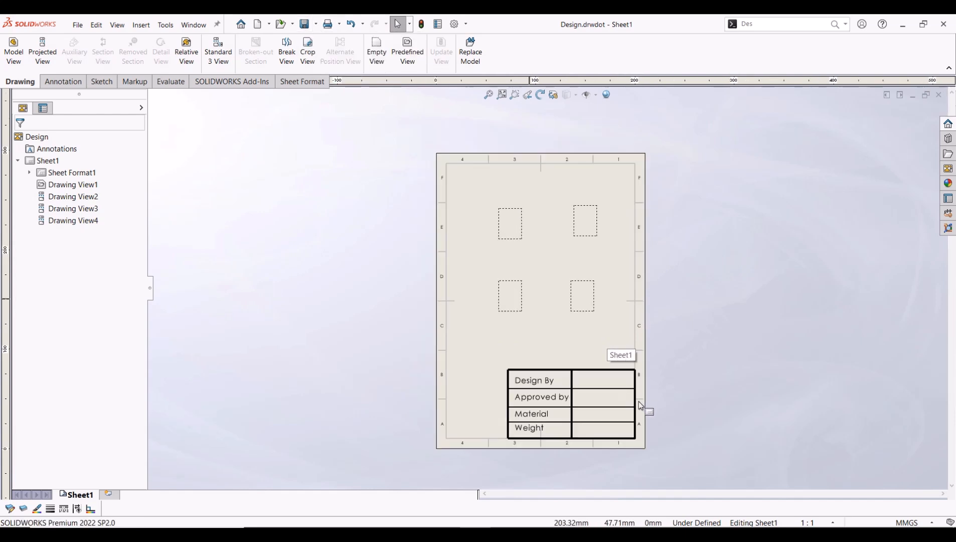
pyautogui.click(938, 95)
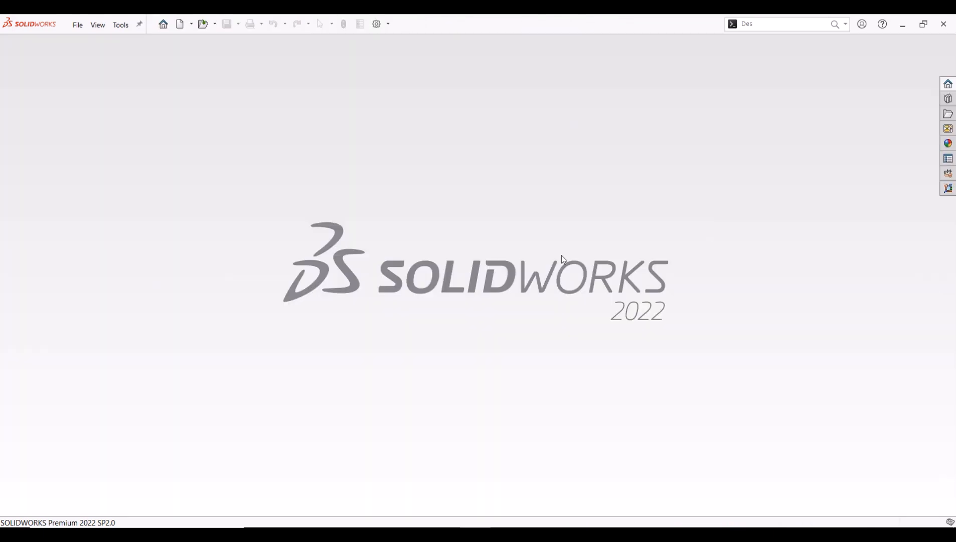
# Open the Hing part and create a drawing of it from the Design template to test the predefined views.
pyautogui.click(380, 286)
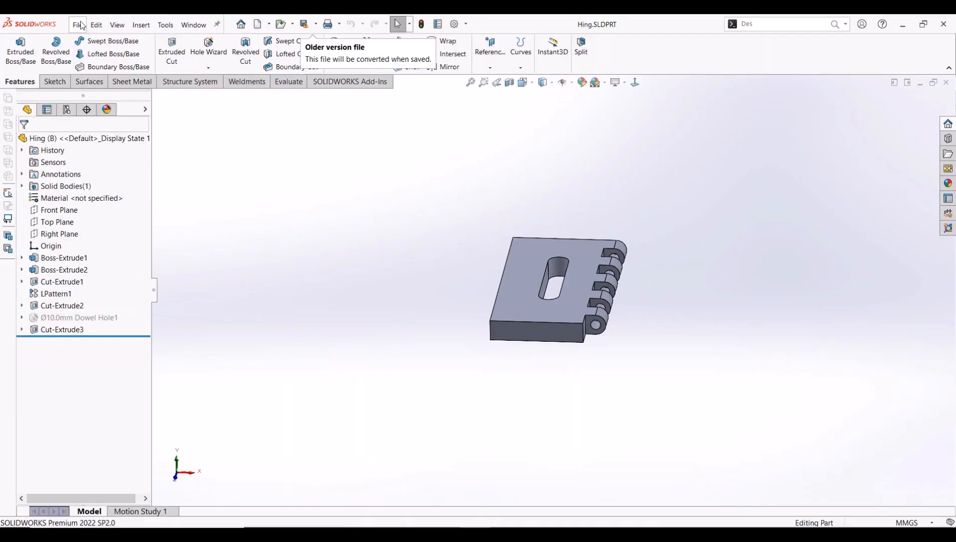
pyautogui.click(78, 24)
pyautogui.click(104, 111)
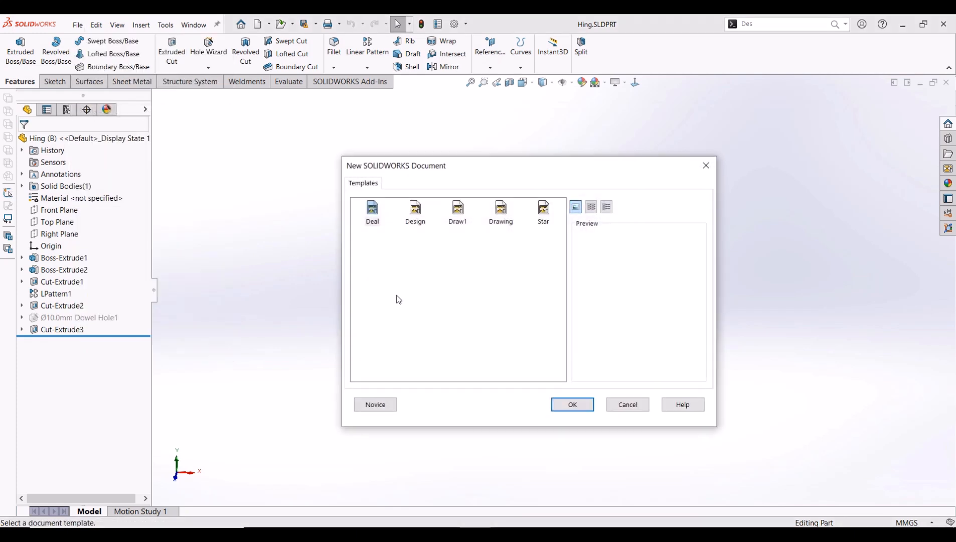
pyautogui.click(415, 213)
pyautogui.click(568, 406)
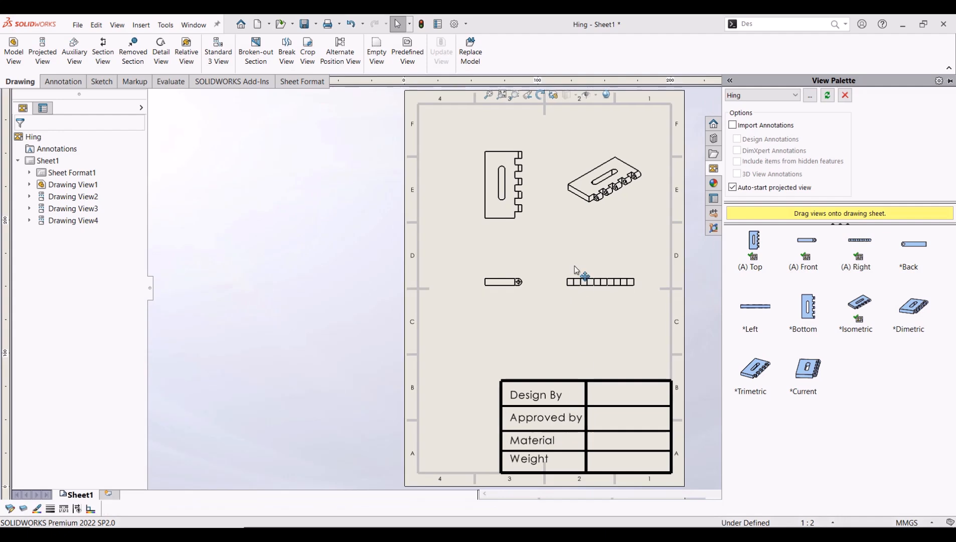
pyautogui.click(560, 321)
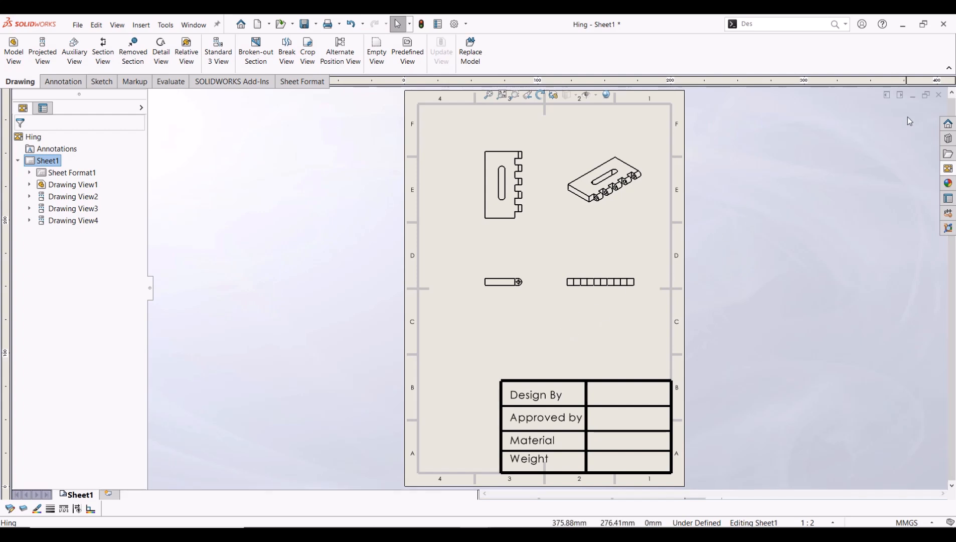
# Close the Hing test drawing without saving and close the Hing part.
pyautogui.click(935, 95)
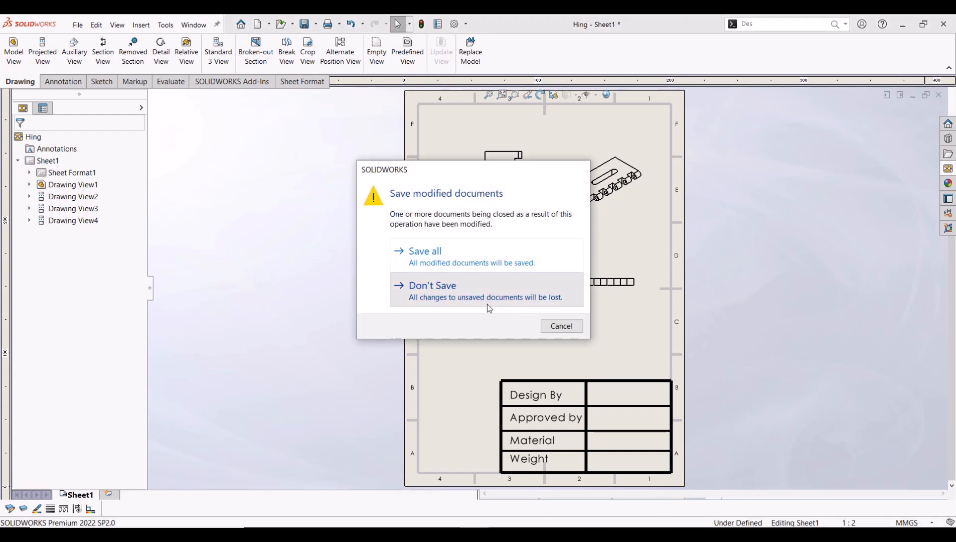
pyautogui.click(487, 304)
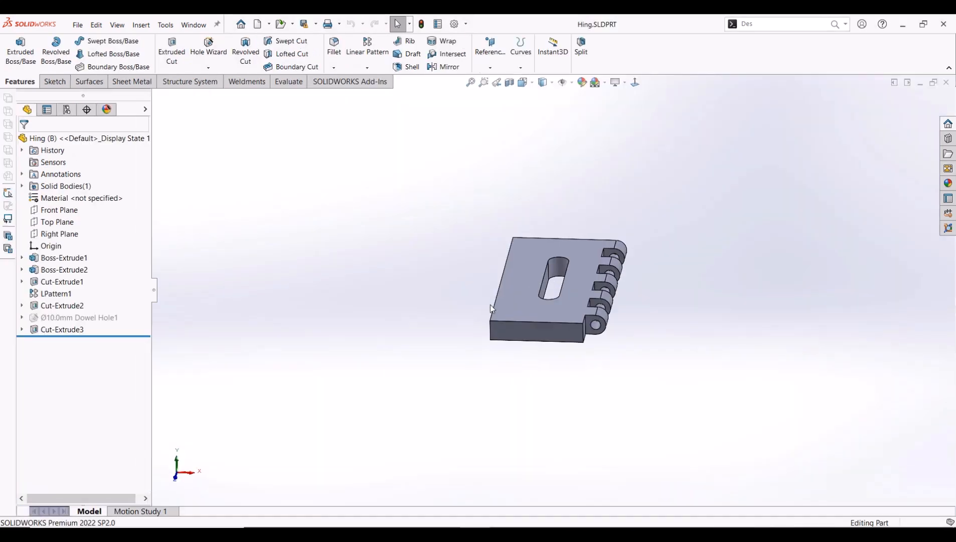
pyautogui.click(946, 82)
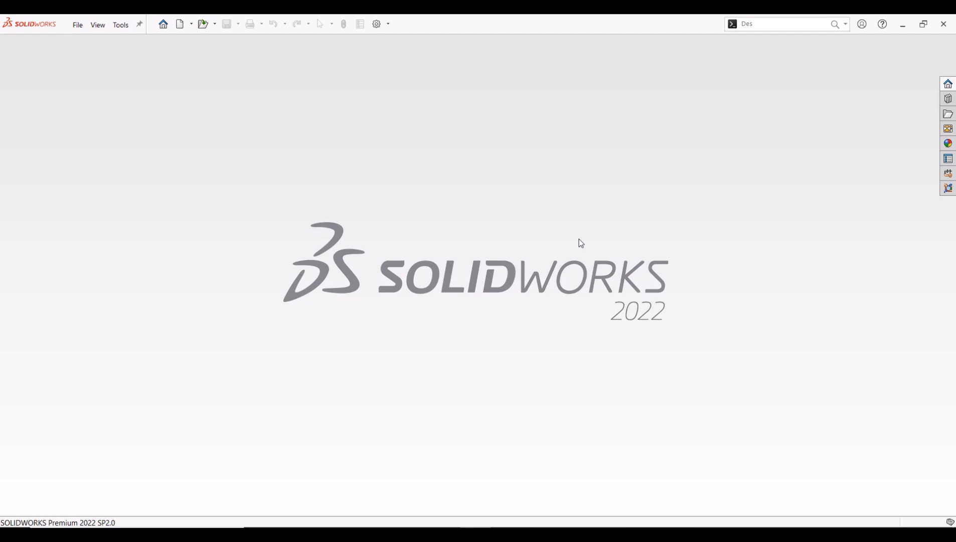
# Create a new part and add Material and Weight as custom properties.
pyautogui.hotkey('ctrl', 'F2')
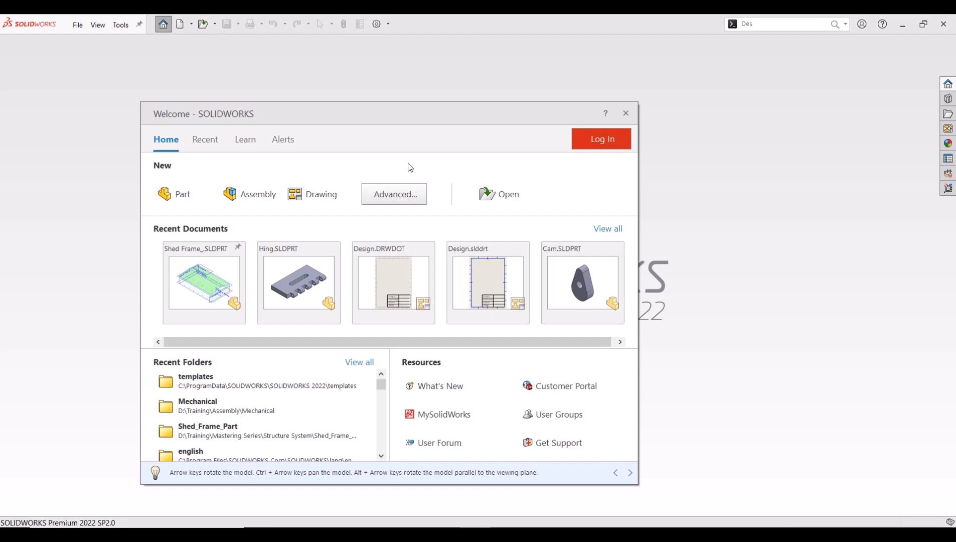
pyautogui.click(194, 199)
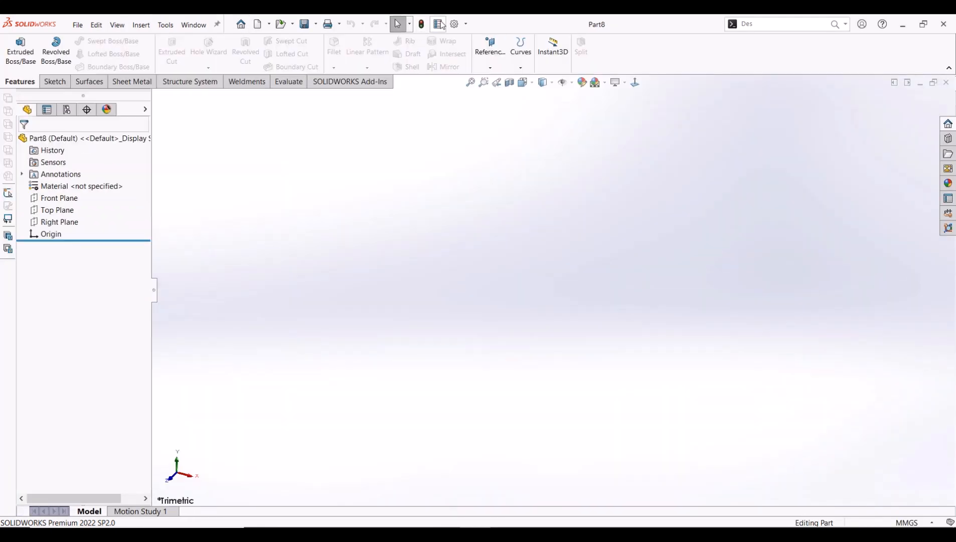
pyautogui.click(439, 24)
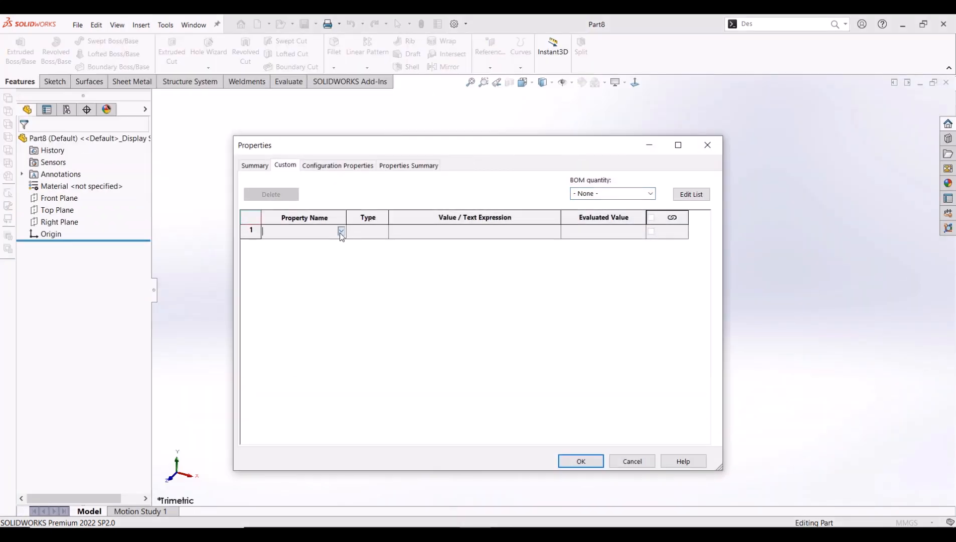
pyautogui.click(341, 232)
pyautogui.click(281, 288)
pyautogui.click(280, 309)
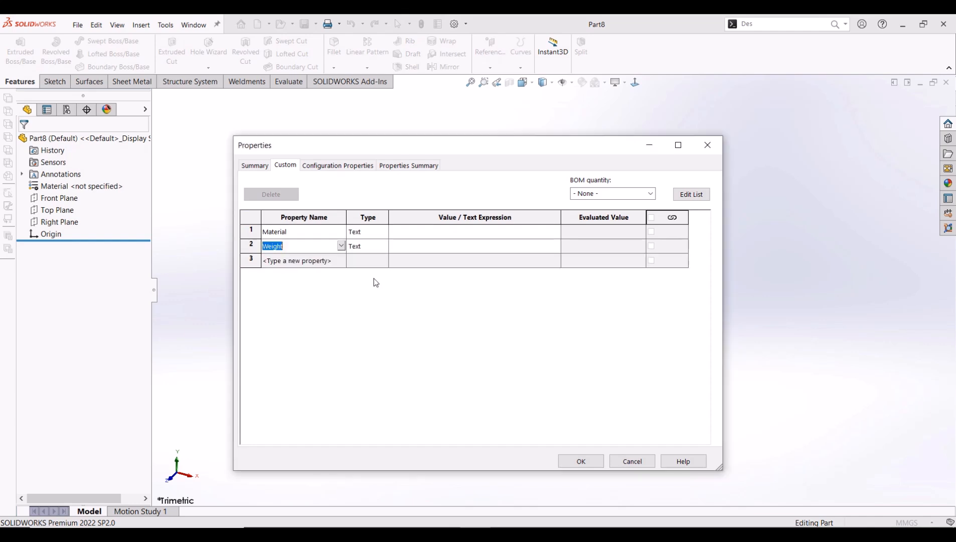
# Link the Material property to the part's material and Weight to its mass, and cancel the property changes.
pyautogui.click(535, 236)
pyautogui.click(556, 232)
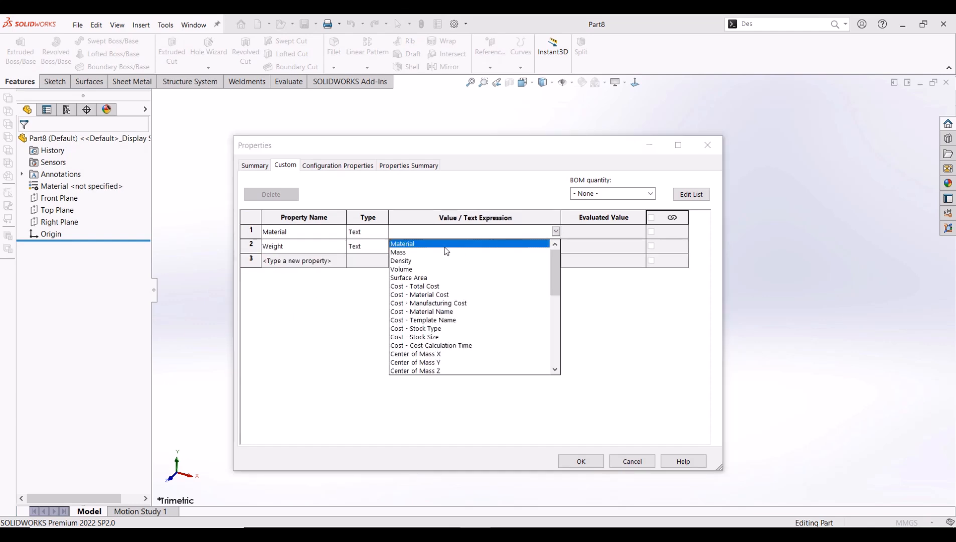
pyautogui.click(447, 248)
pyautogui.click(555, 246)
pyautogui.click(436, 267)
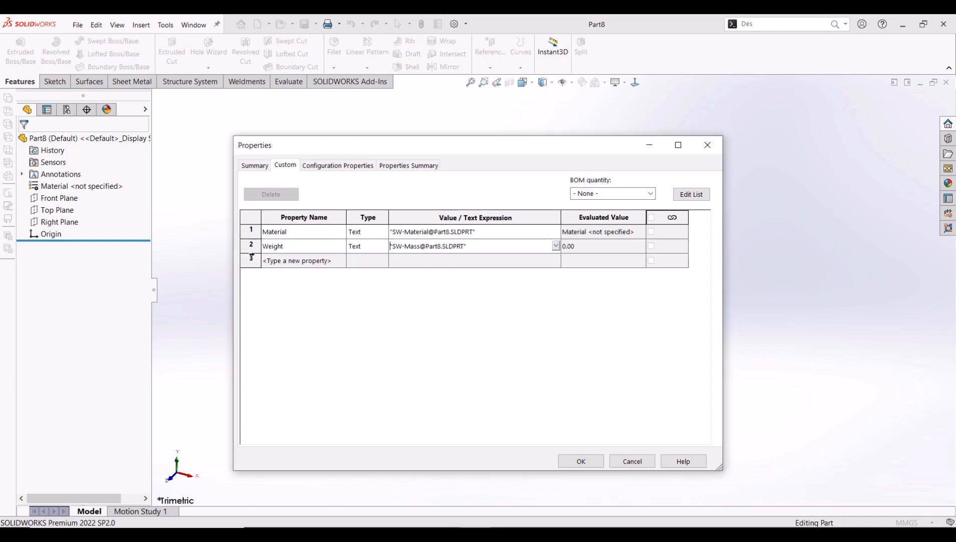
pyautogui.click(624, 462)
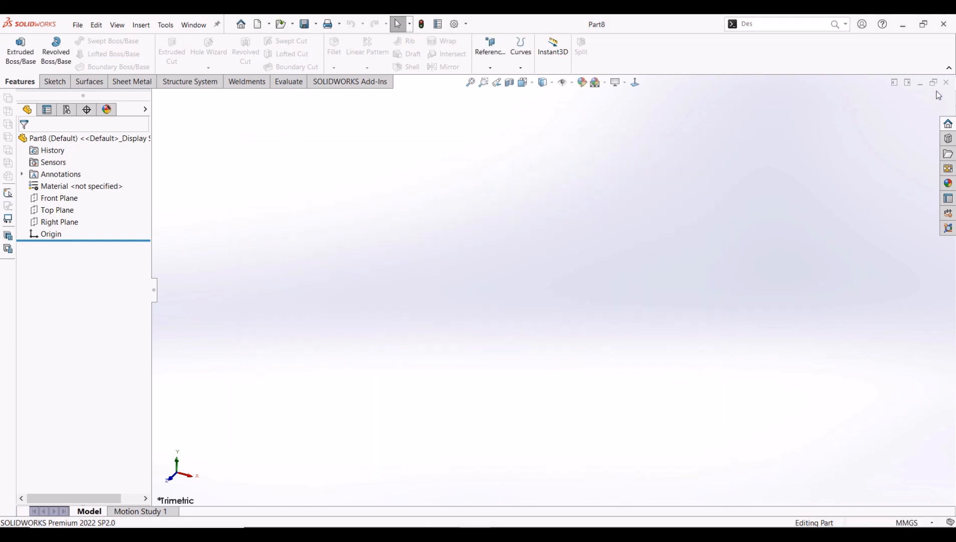
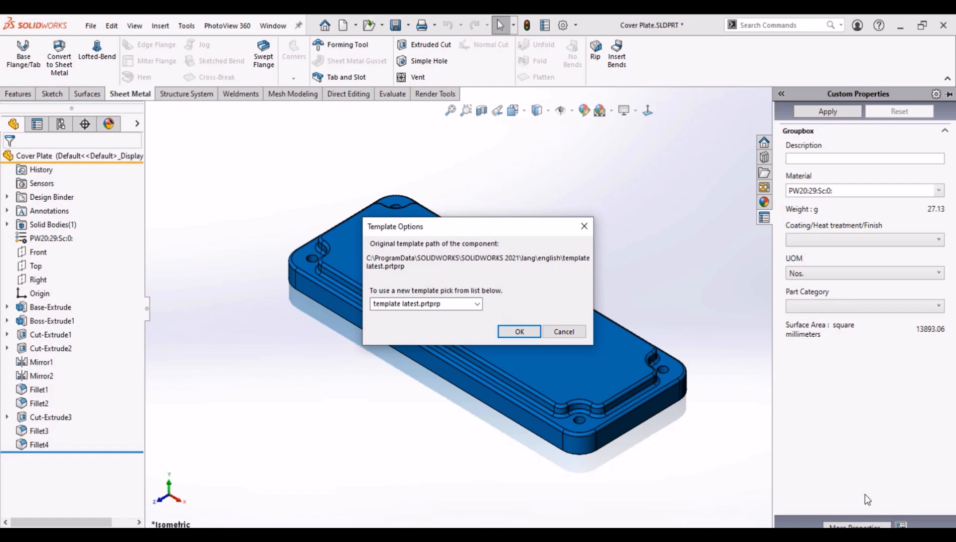
# Confirm template latest.prtprp as the custom property template for the Cover Plate part.
pyautogui.click(480, 303)
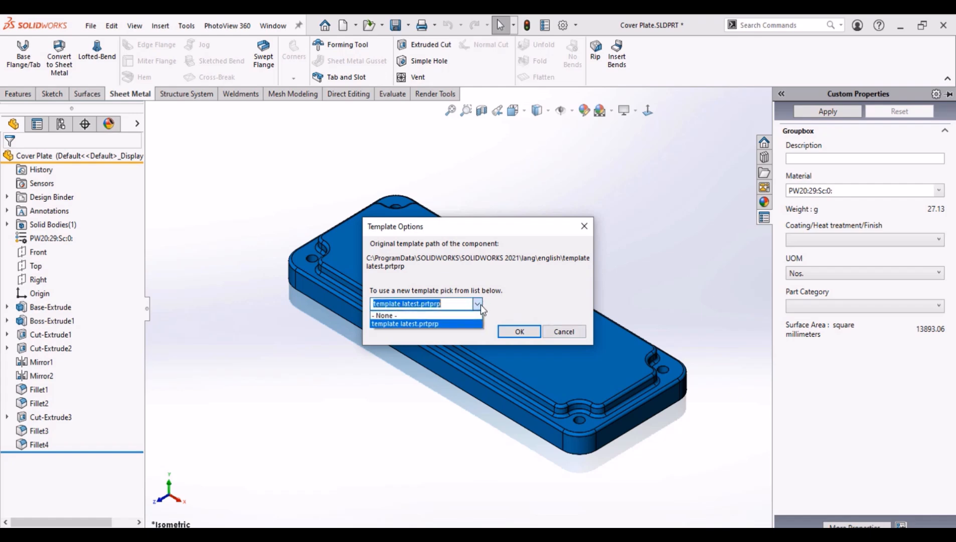
pyautogui.click(479, 304)
pyautogui.click(520, 331)
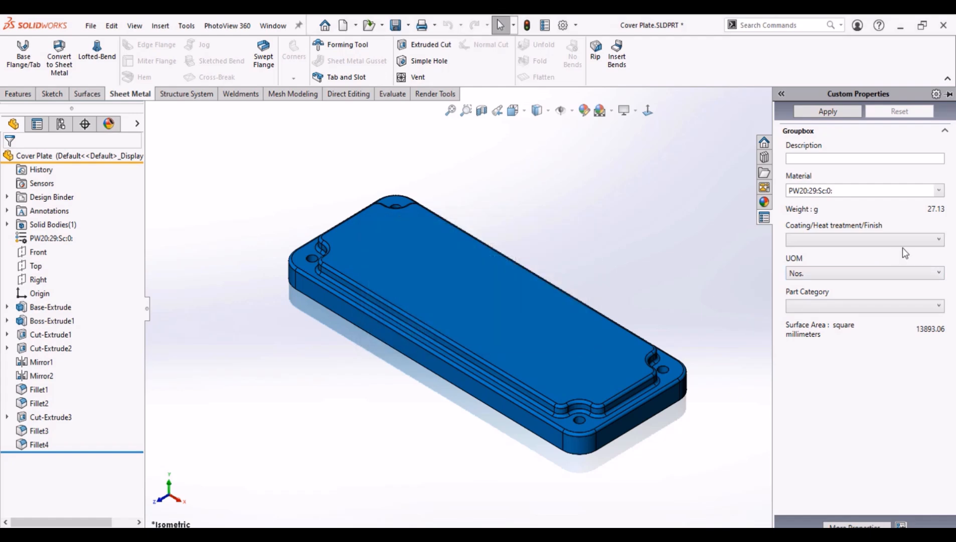
# Set the Cover Plate's description to Upper Plate and its material to Nickel, accepting the prompt to save the property changes.
pyautogui.click(908, 159)
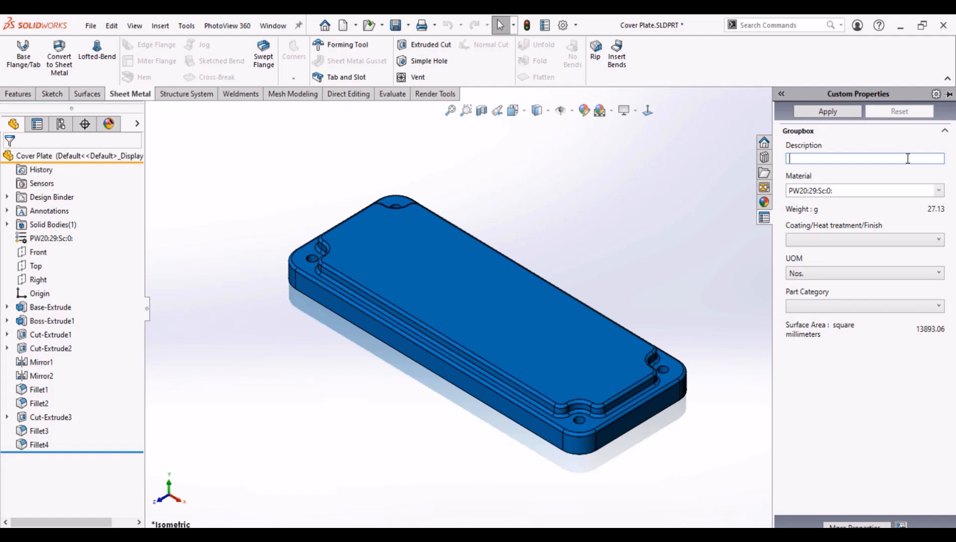
pyautogui.write('U')
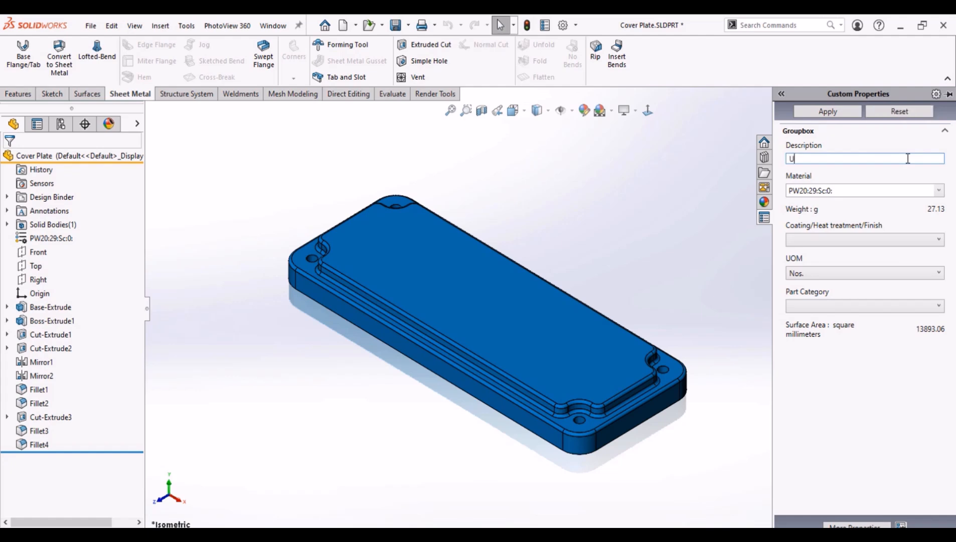
pyautogui.write('pper Plate')
pyautogui.click(938, 190)
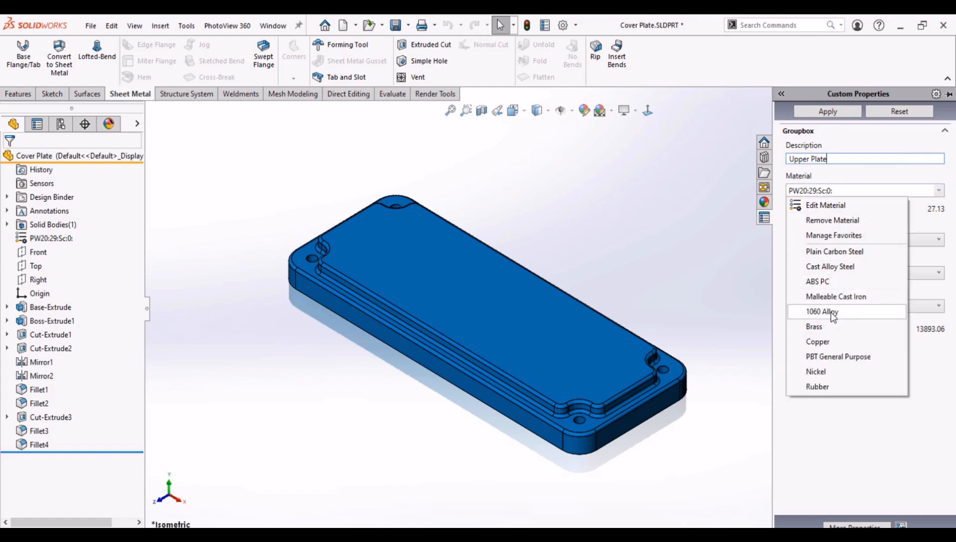
pyautogui.click(817, 371)
pyautogui.click(521, 294)
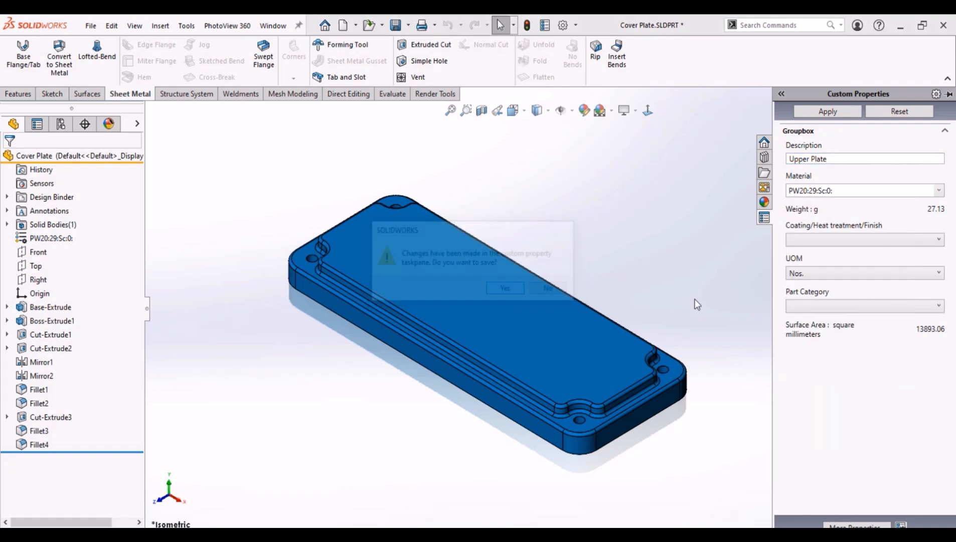
# Set the Cover Plate's Coating/Heat treatment/Finish to Painted and its UOM to Mtr.
pyautogui.click(939, 240)
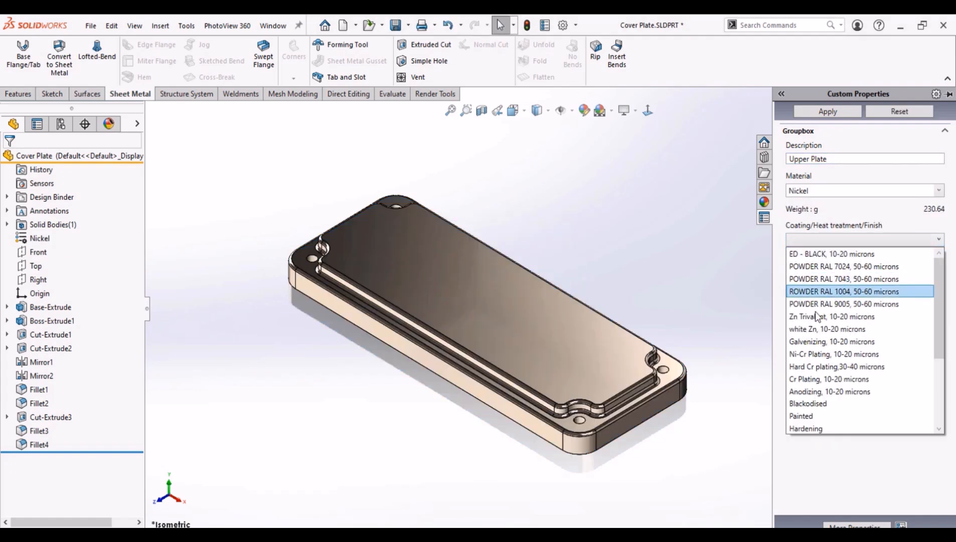
pyautogui.click(818, 416)
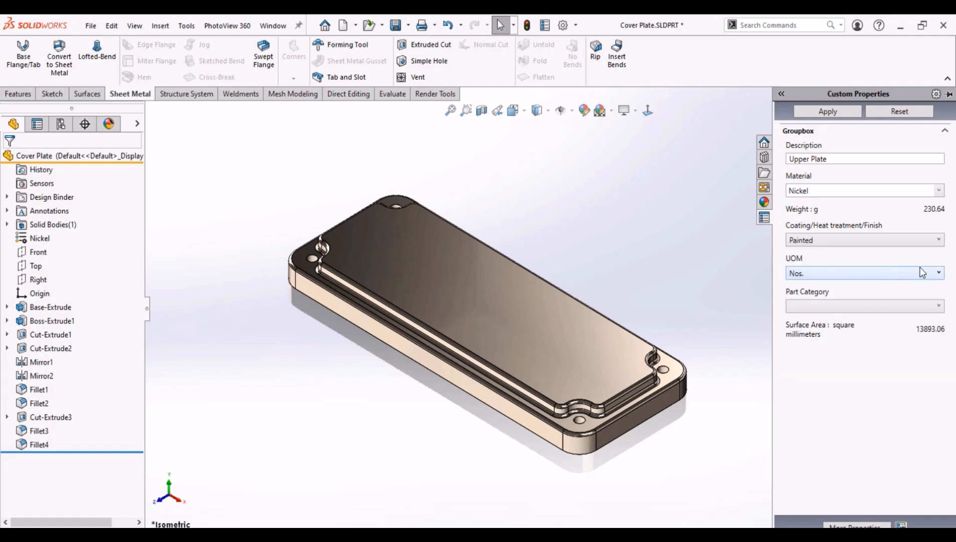
pyautogui.click(938, 271)
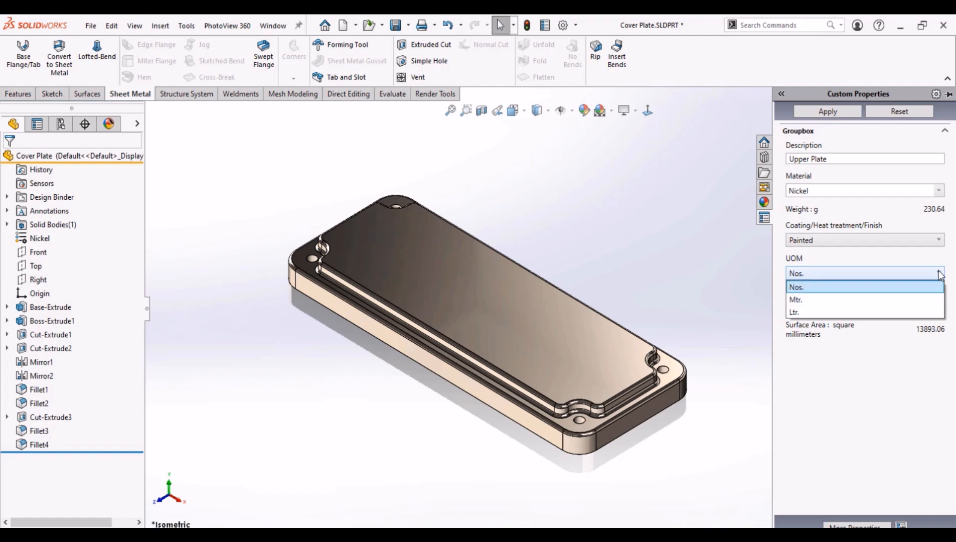
pyautogui.click(938, 272)
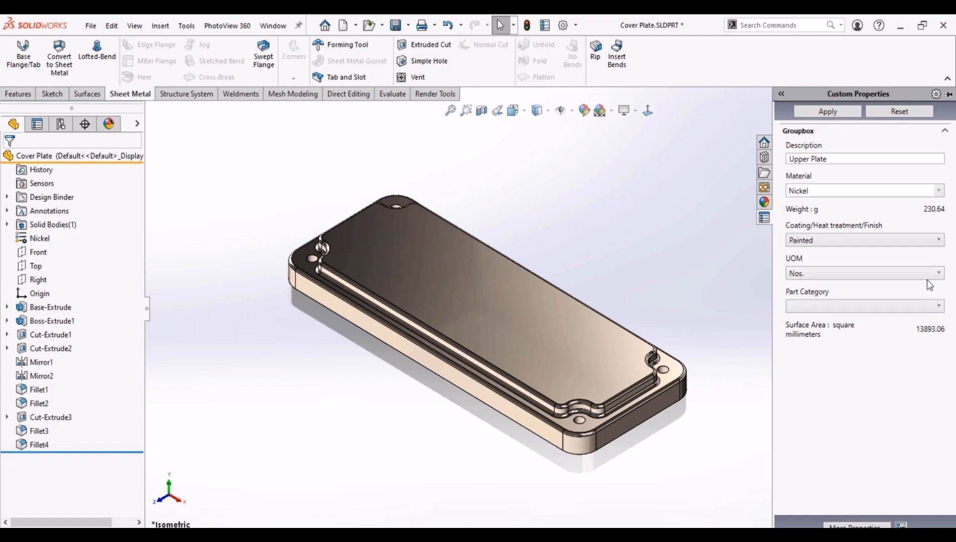
pyautogui.click(914, 276)
pyautogui.click(836, 303)
# Set the Cover Plate's part category to SHEET METAL and apply the custom properties.
pyautogui.click(930, 310)
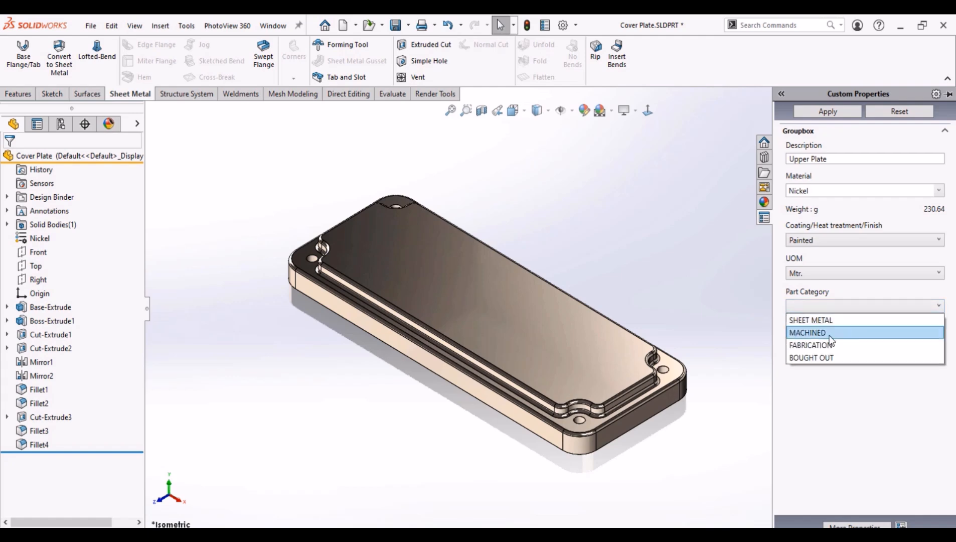
pyautogui.click(799, 320)
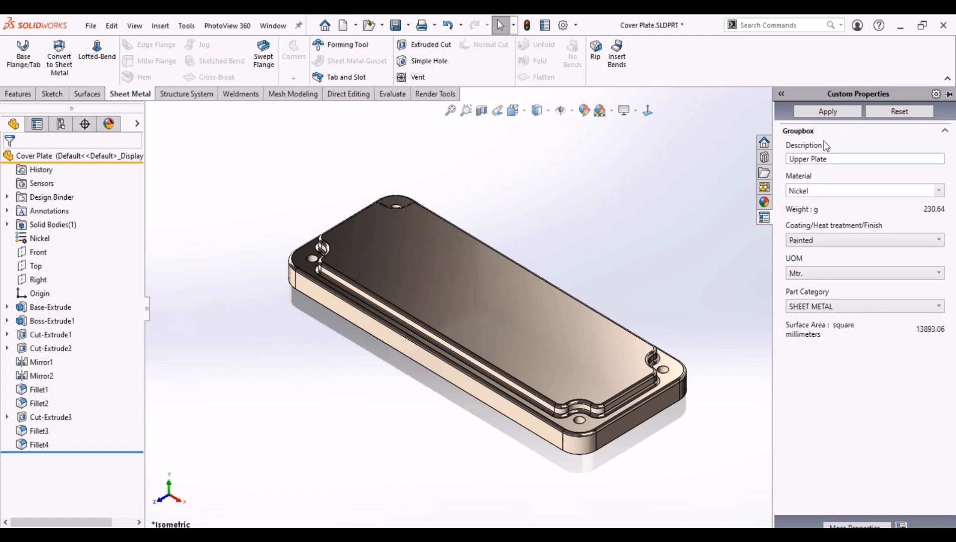
pyautogui.click(824, 115)
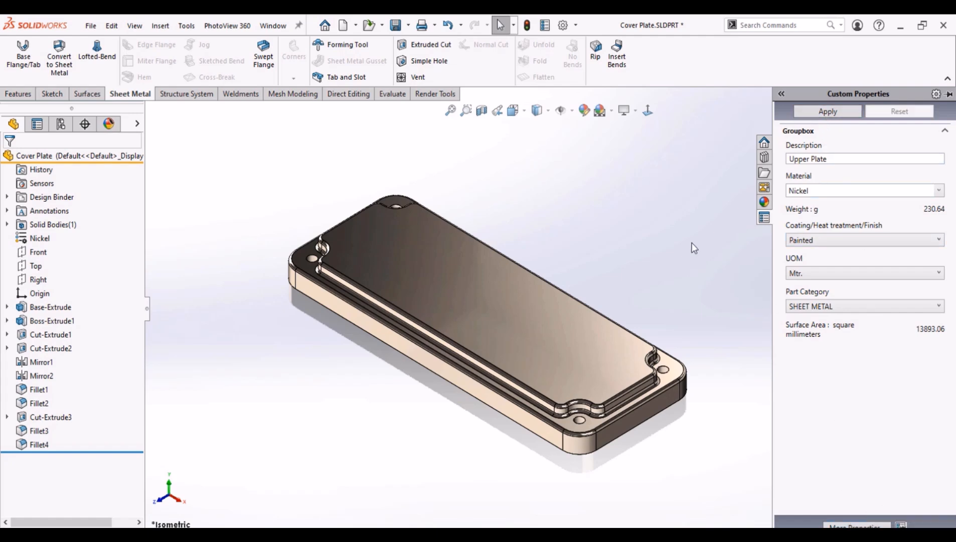
# Review the Cover Plate's custom properties in the file properties summary.
pyautogui.click(545, 26)
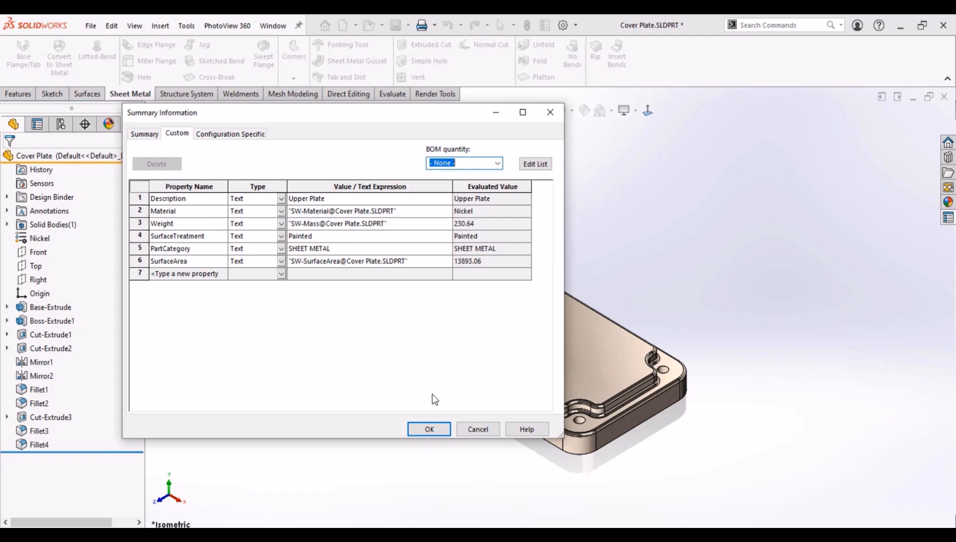
pyautogui.click(430, 429)
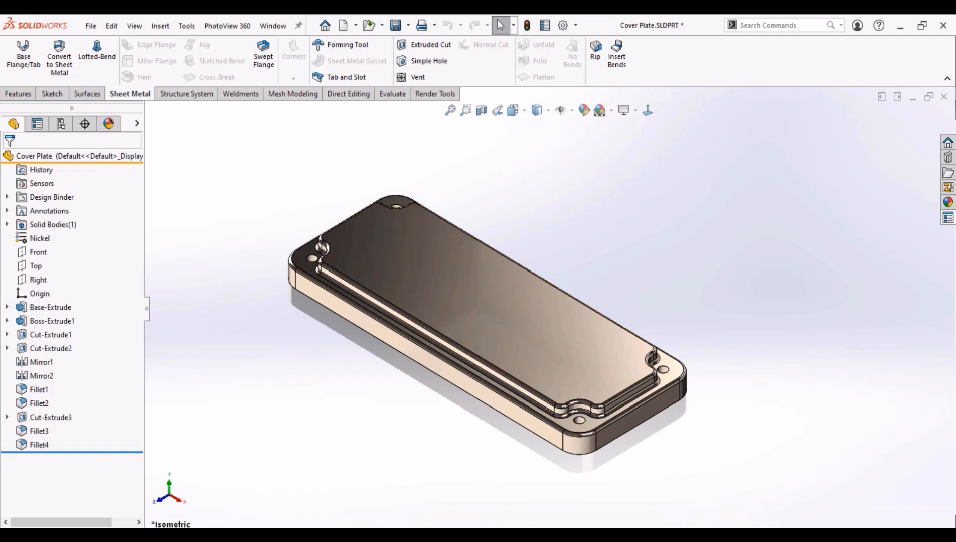
# Switch to Property Tab Builder 2021 and set the new property template's type to Part.
pyautogui.press('super')
pyautogui.write('p')
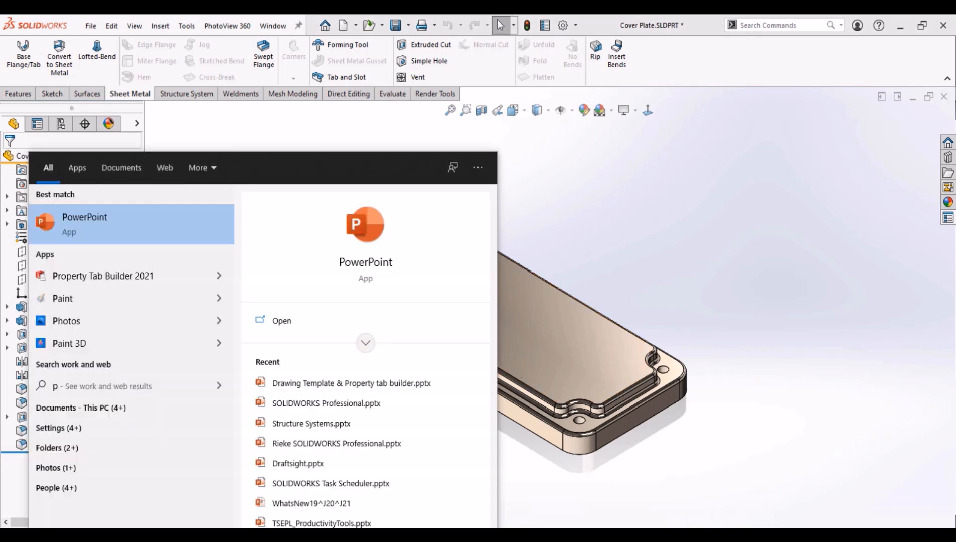
pyautogui.write('roper')
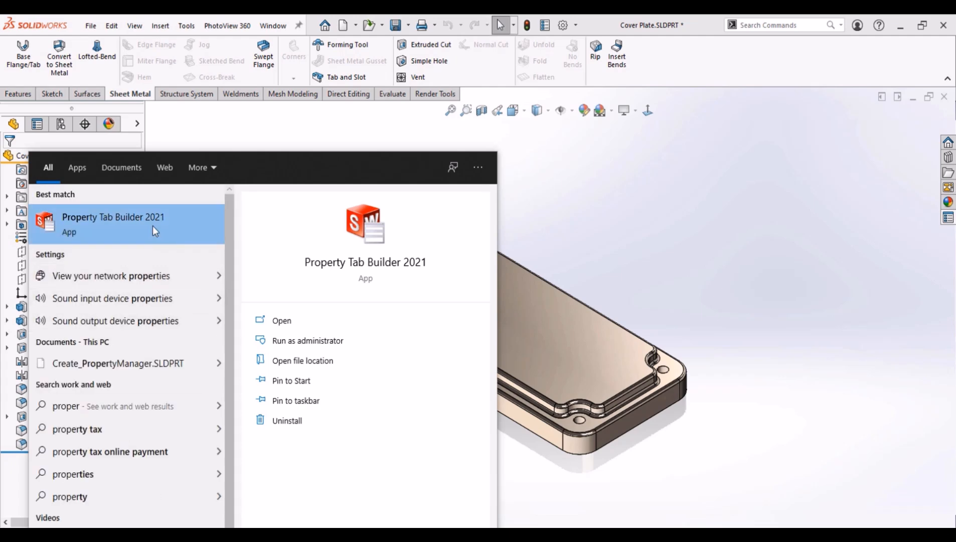
pyautogui.click(152, 226)
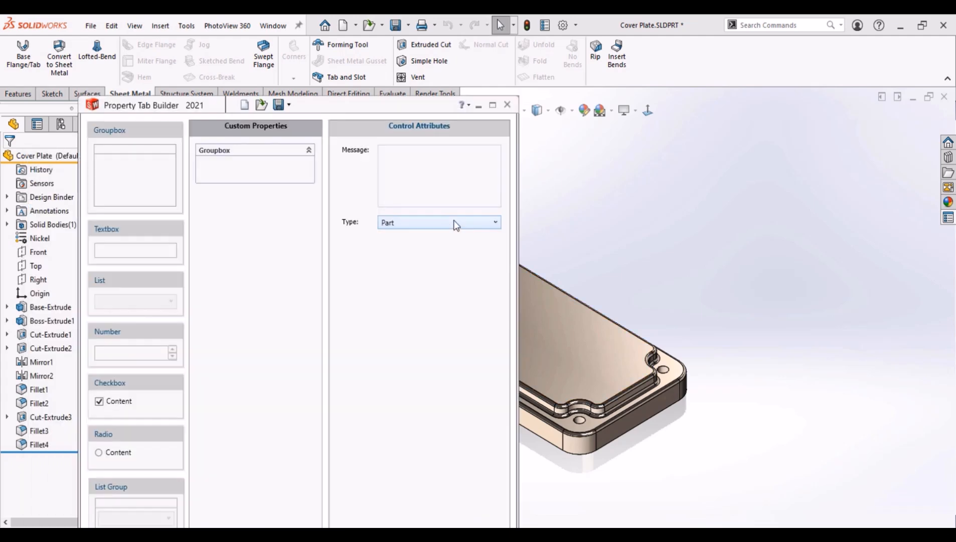
pyautogui.moveTo(385, 106); pyautogui.dragTo(384, 56)
pyautogui.click(270, 132)
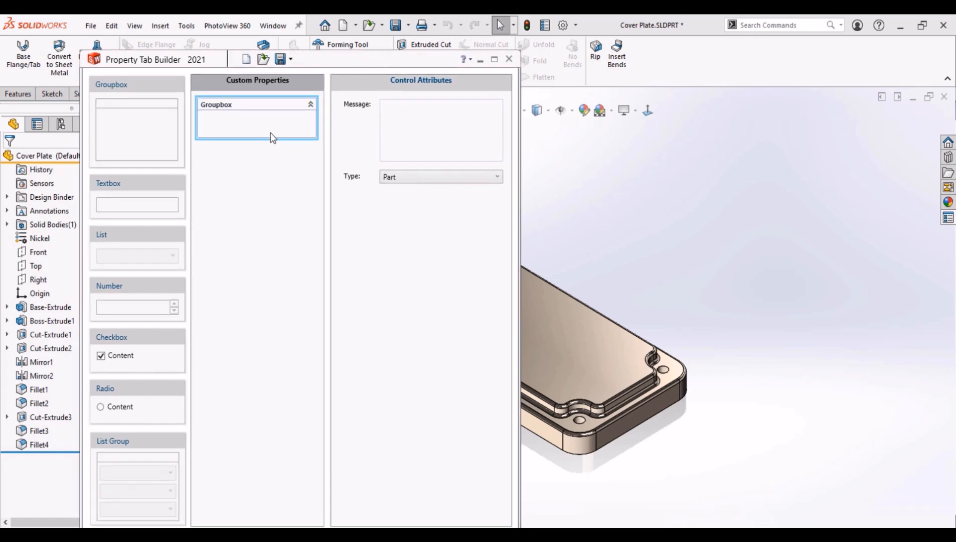
pyautogui.click(394, 176)
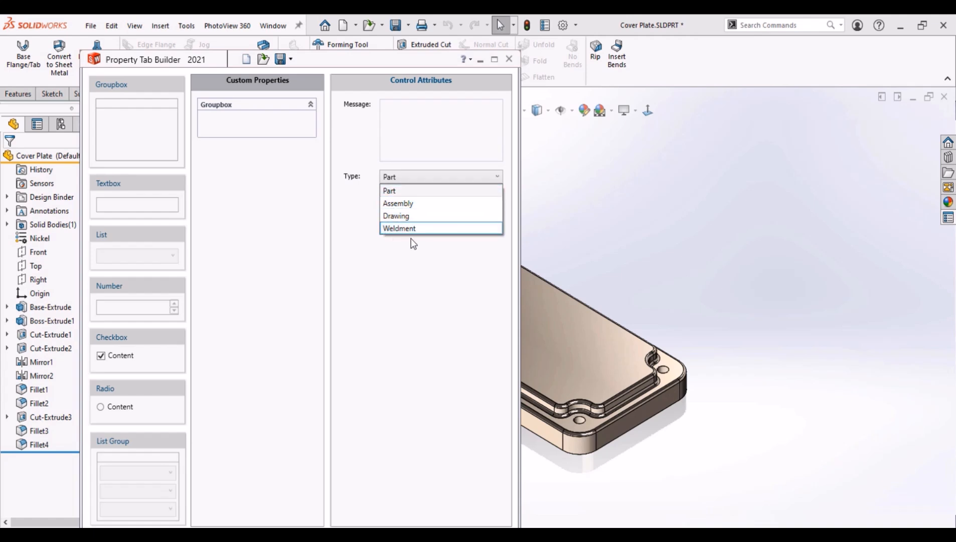
pyautogui.click(414, 190)
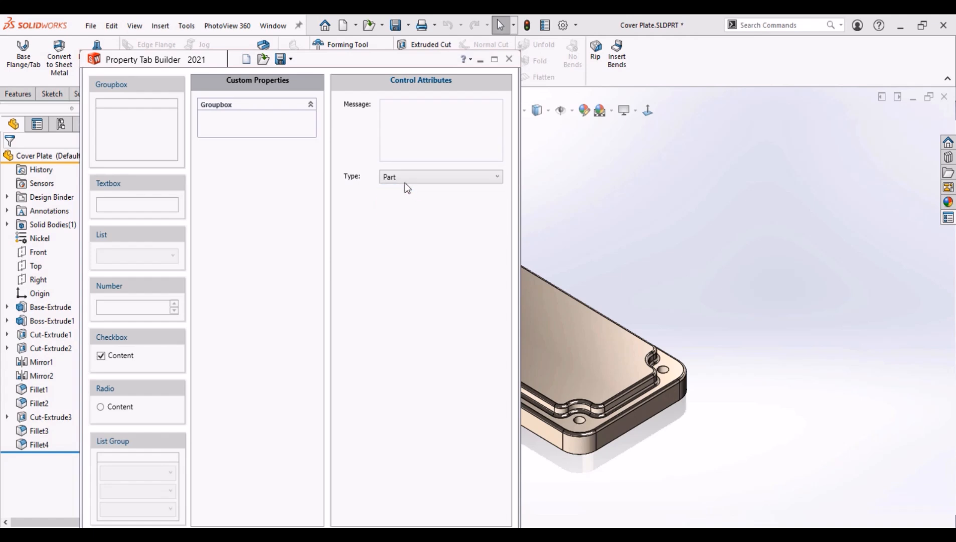
# Set the template groupbox's caption to Design World.
pyautogui.click(227, 105)
pyautogui.doubleClick(415, 119)
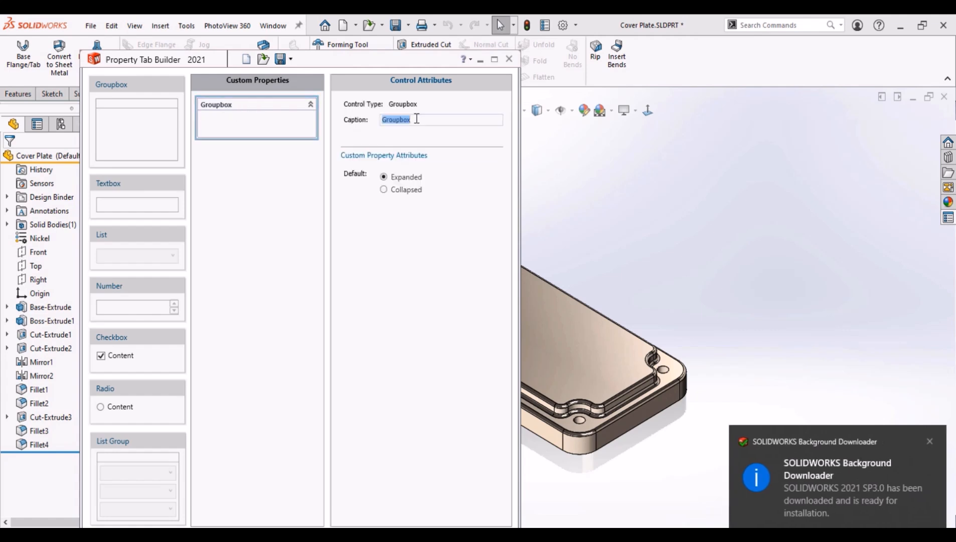
pyautogui.write('Design World')
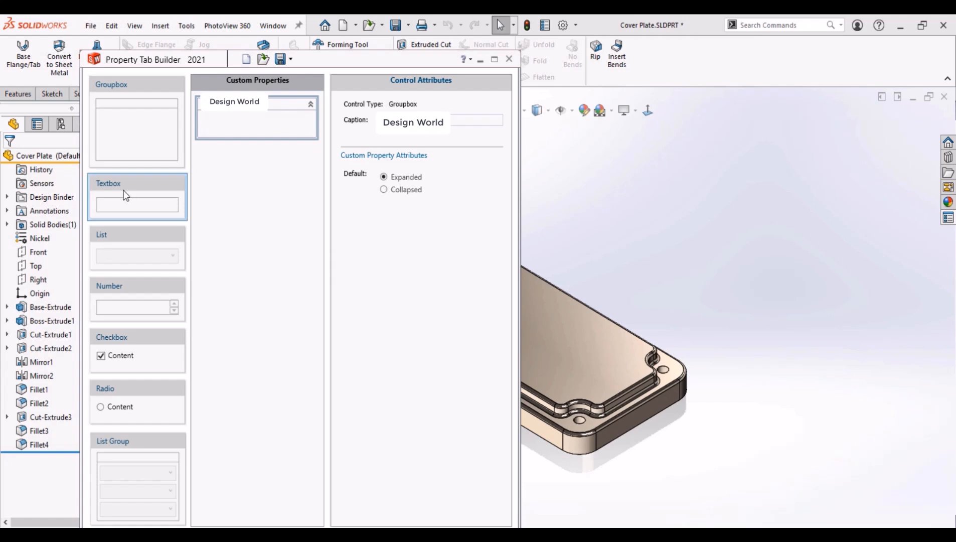
# Add a text box captioned Material to the Design World group and assign it the Material property name.
pyautogui.moveTo(116, 183); pyautogui.dragTo(244, 137)
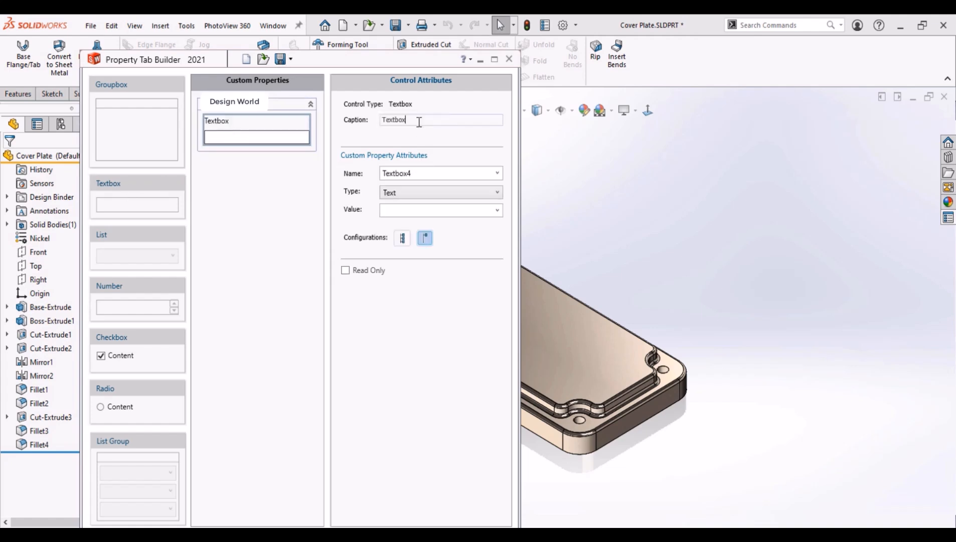
pyautogui.doubleClick(419, 122)
pyautogui.write('Material')
pyautogui.click(497, 174)
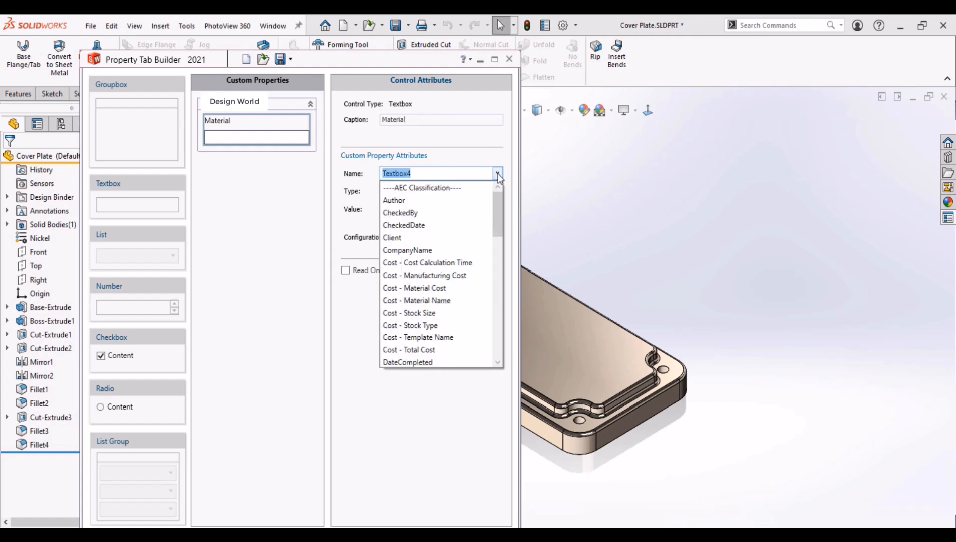
pyautogui.moveTo(501, 220); pyautogui.dragTo(503, 275)
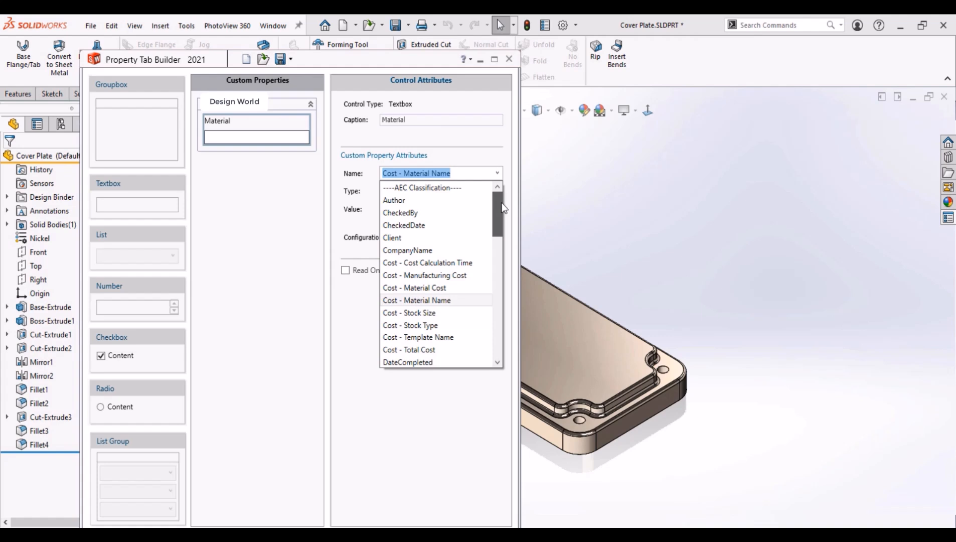
pyautogui.click(401, 325)
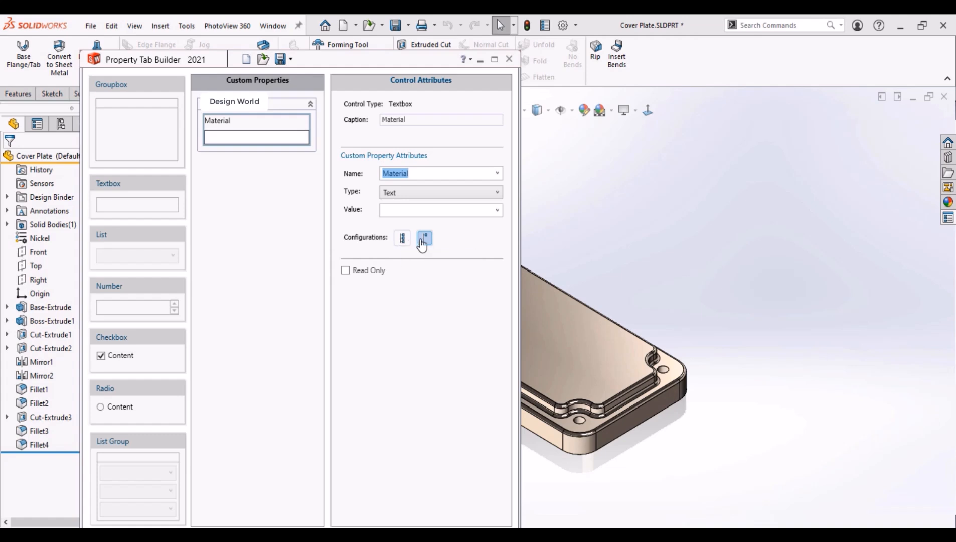
# Show the Material text box on the Custom tab and set its value to [SW-Material].
pyautogui.click(403, 238)
pyautogui.click(497, 210)
pyautogui.click(473, 224)
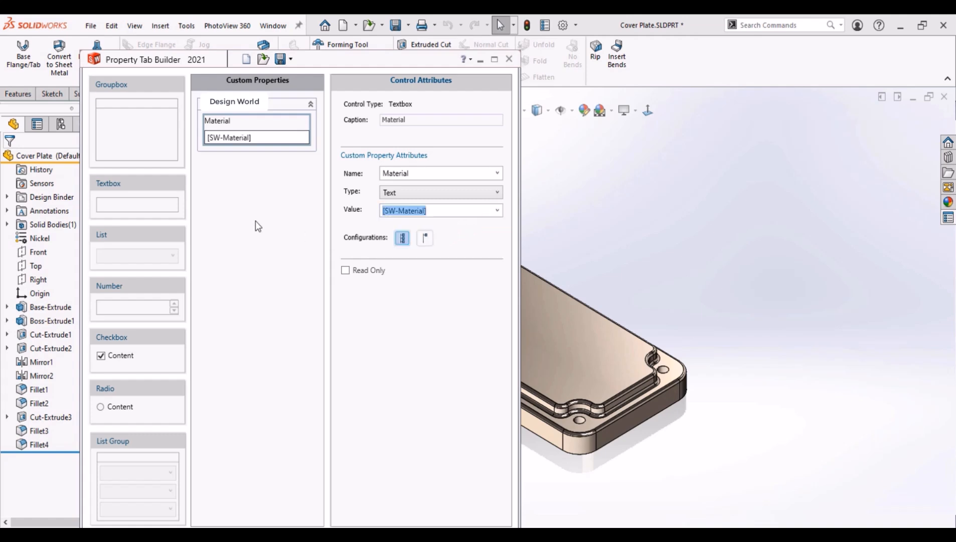
# Add a text box captioned Weight below Material and assign it the Weight property name.
pyautogui.moveTo(131, 184); pyautogui.dragTo(232, 172)
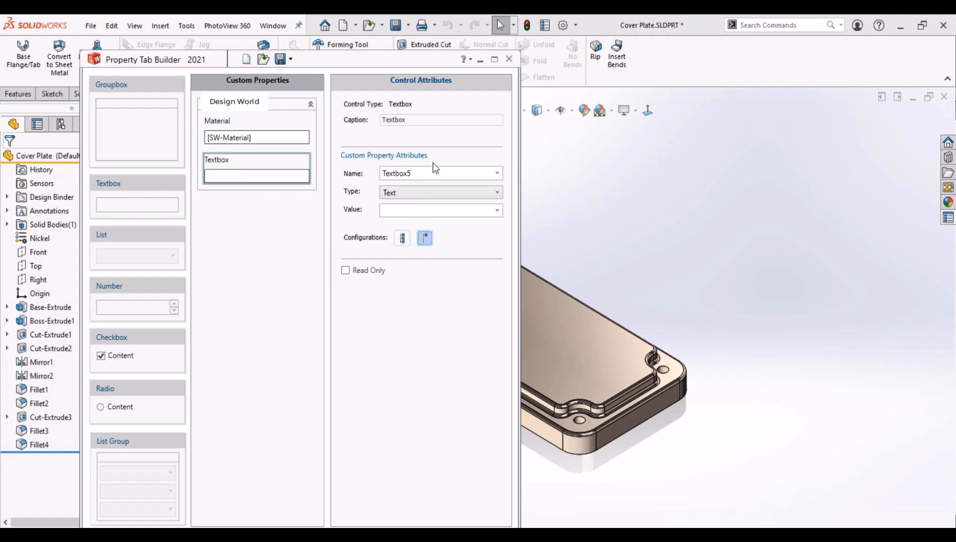
pyautogui.doubleClick(459, 122)
pyautogui.write('Weight')
pyautogui.click(497, 173)
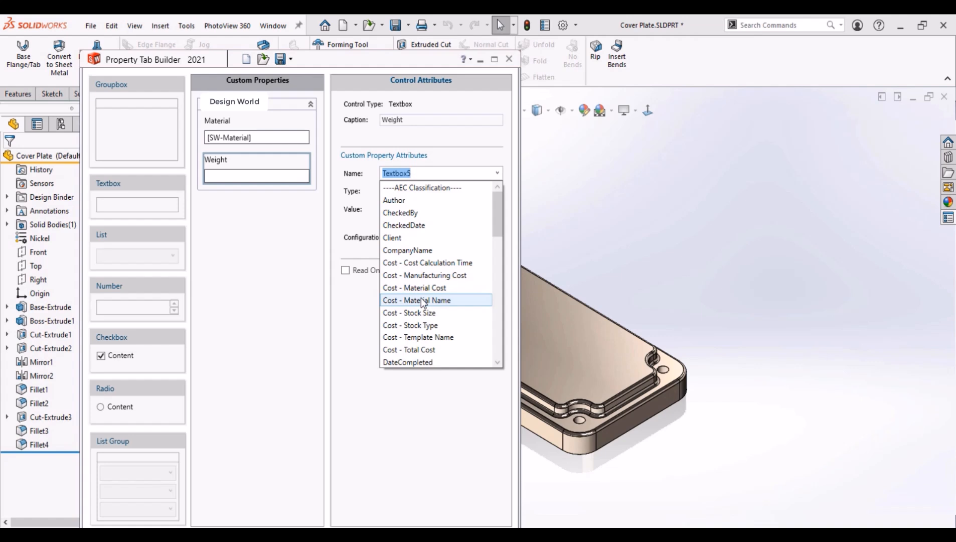
pyautogui.scroll(-6, 420, 298)
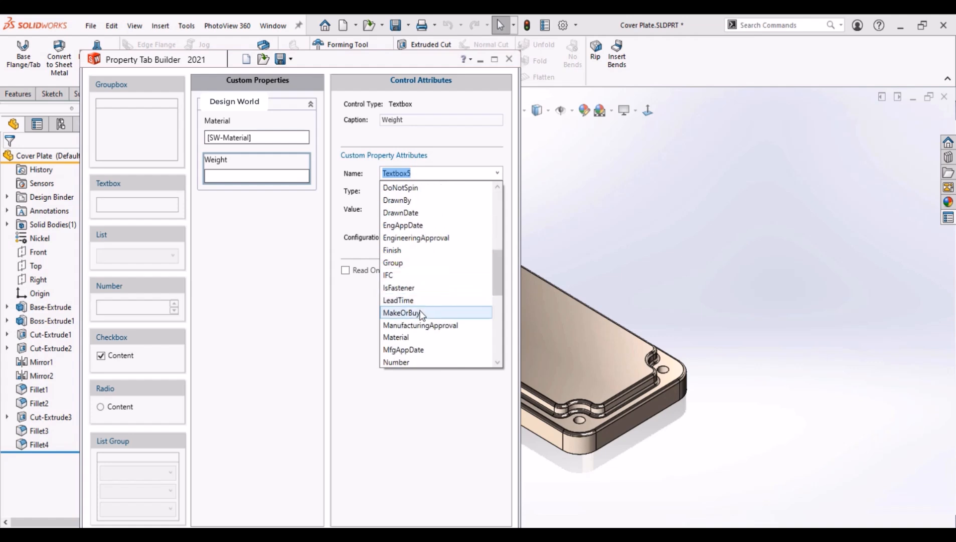
pyautogui.scroll(-2, 421, 314)
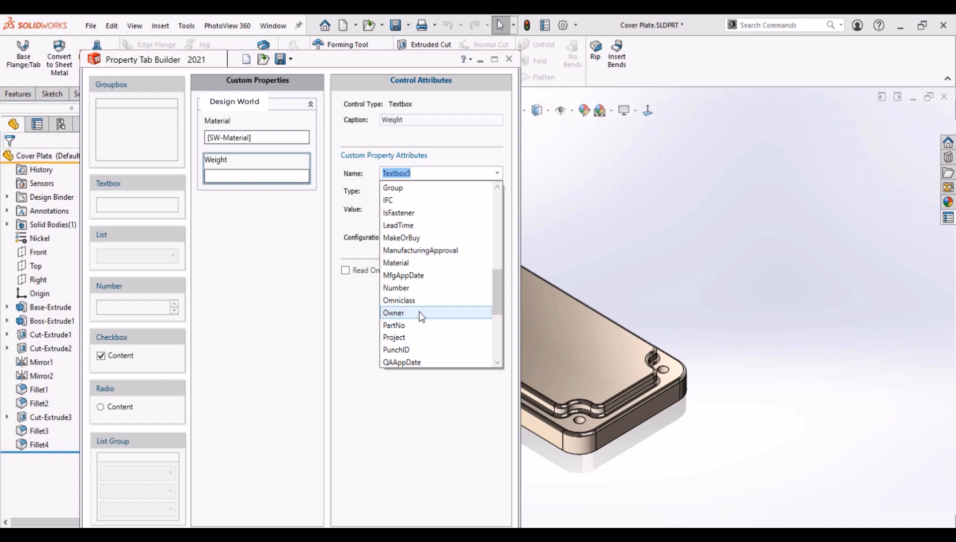
pyautogui.scroll(-4, 420, 312)
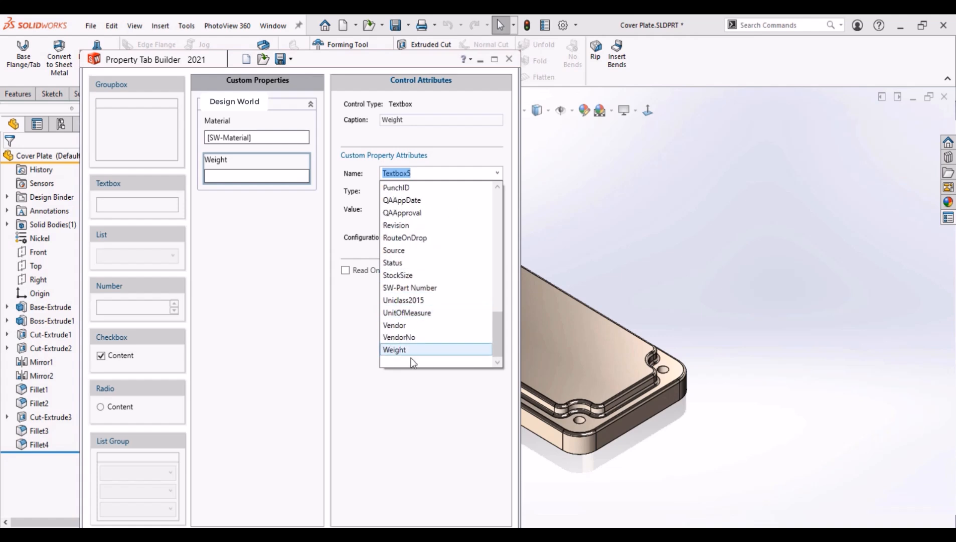
pyautogui.click(406, 351)
# Set the Weight text box's value to [SW-Mass] and show it on the Custom tab.
pyautogui.click(497, 211)
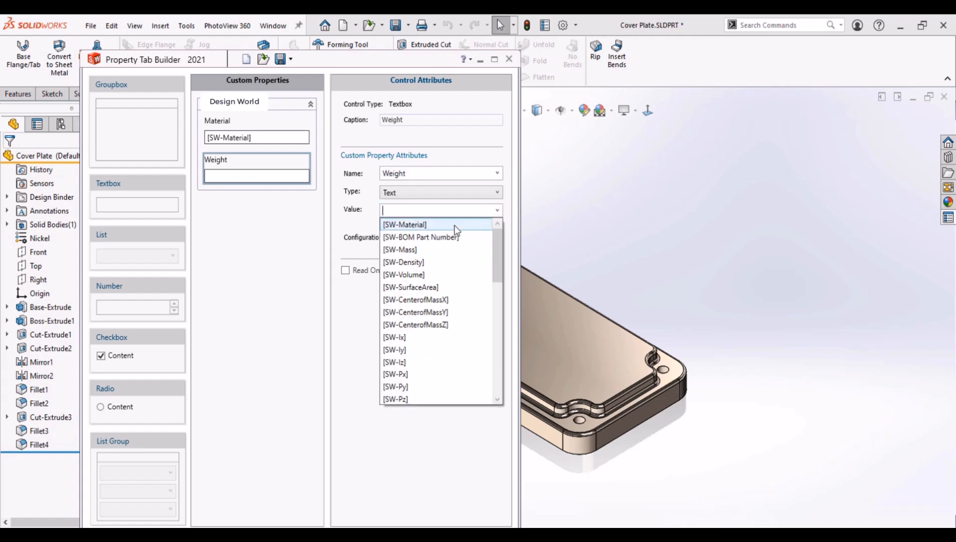
pyautogui.click(420, 247)
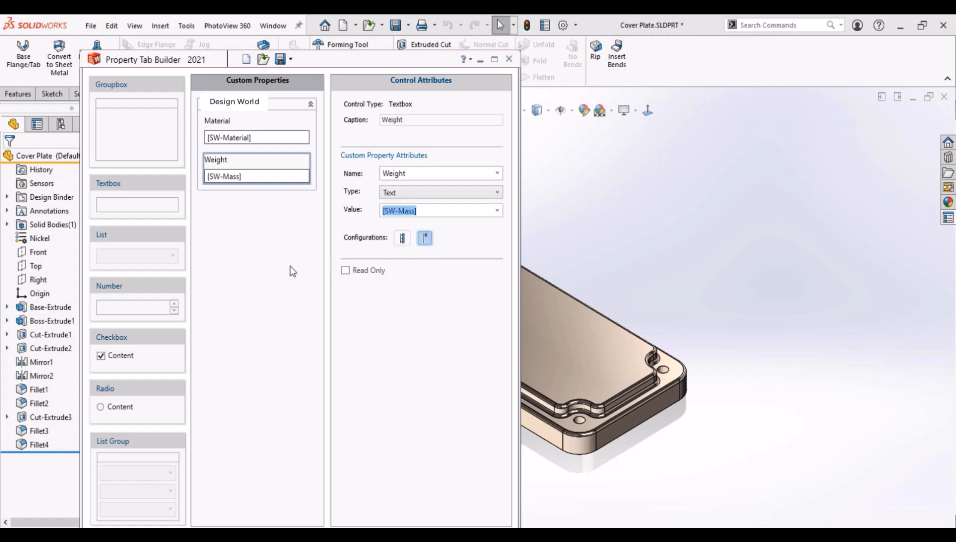
pyautogui.click(402, 238)
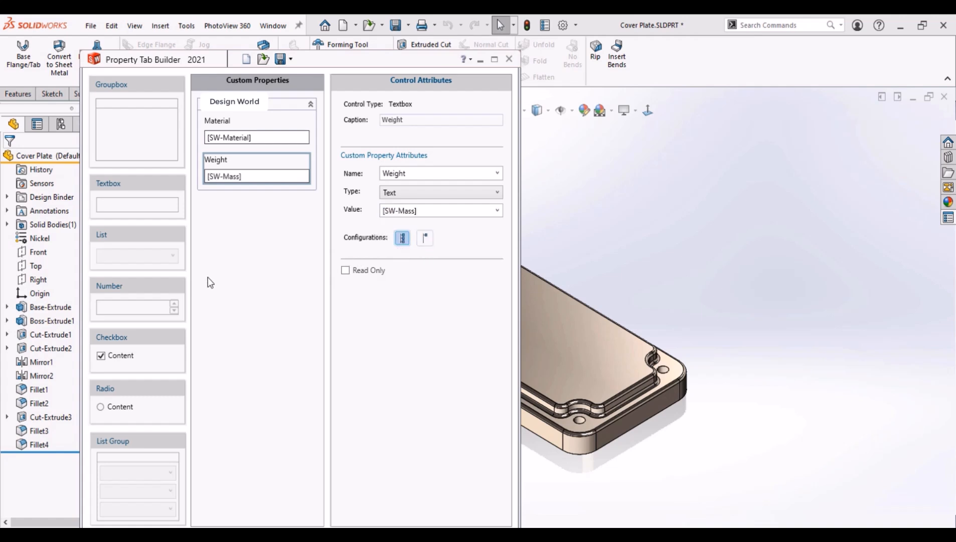
# Add a list captioned Drawn By below Weight and assign it the DrawnBy property name.
pyautogui.moveTo(151, 228); pyautogui.dragTo(249, 212)
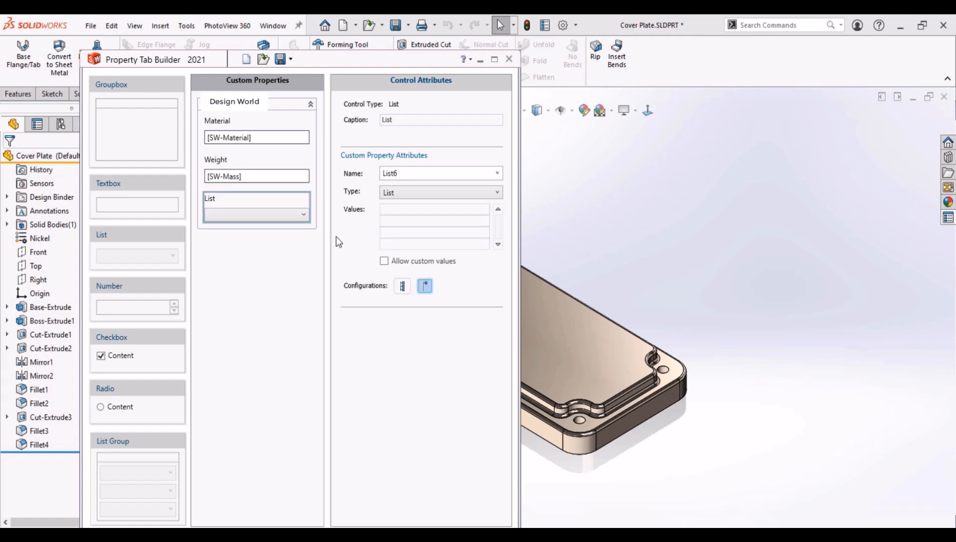
pyautogui.doubleClick(411, 121)
pyautogui.write('Drawn By')
pyautogui.click(497, 173)
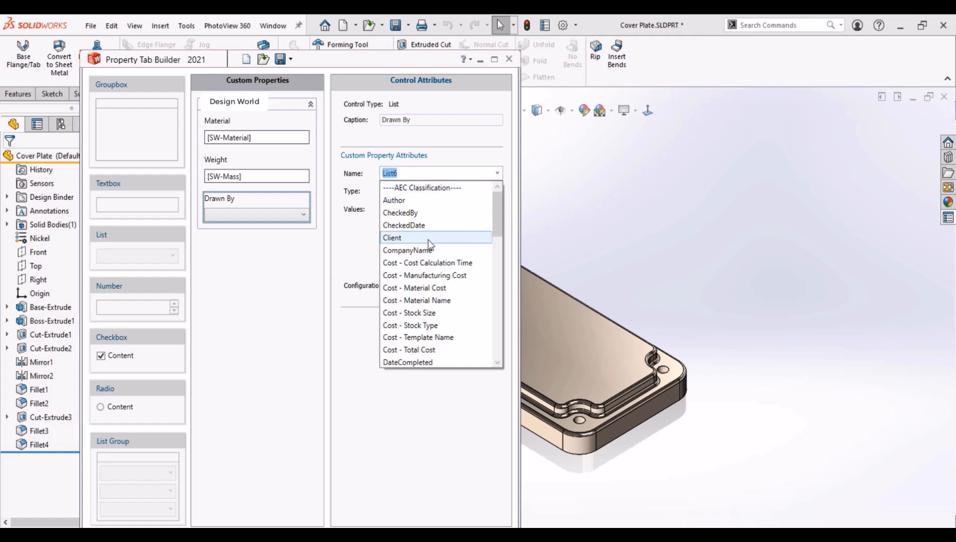
pyautogui.scroll(-6, 427, 285)
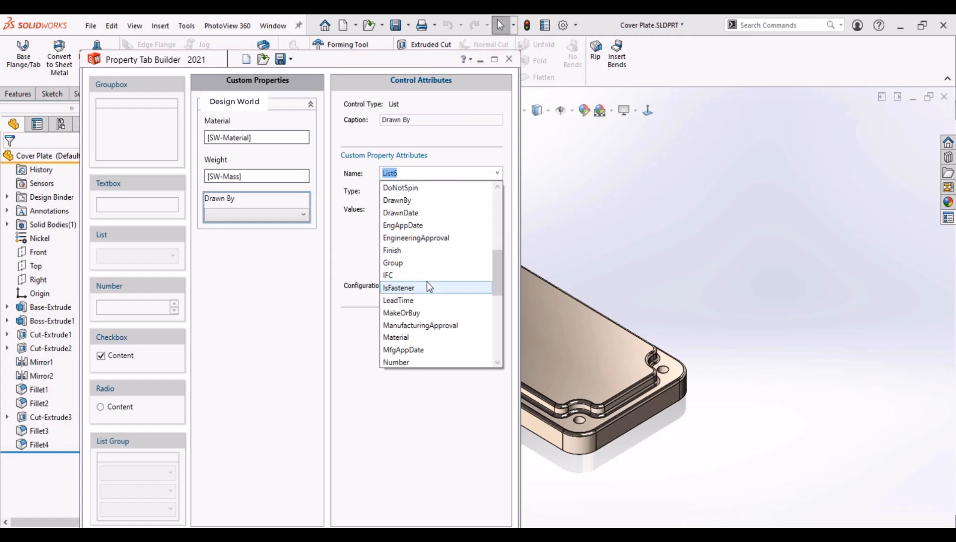
pyautogui.click(398, 200)
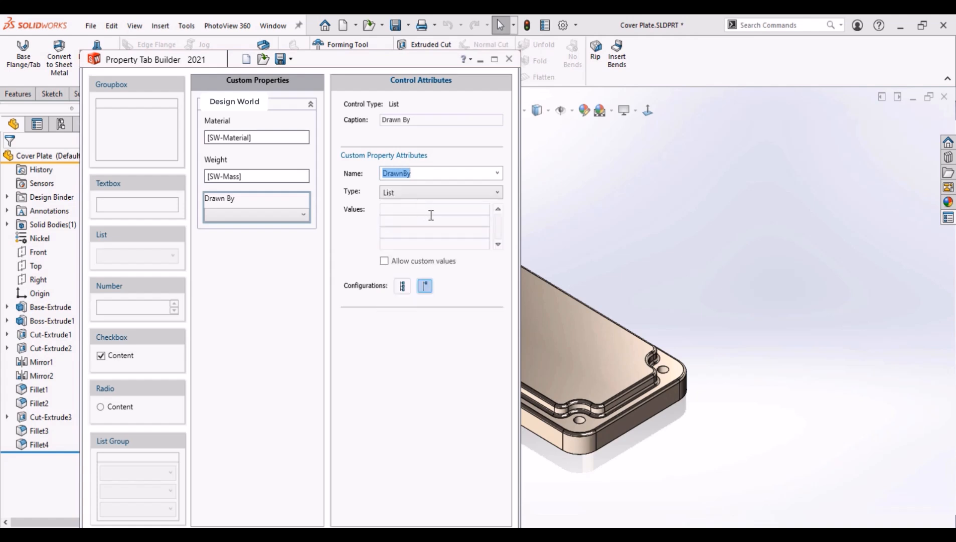
# Enter four drafters' first names as the Drawn By list values and show the list on the Custom tab.
pyautogui.click(477, 212)
pyautogui.write('An')
pyautogui.write('kit ')
pyautogui.write('Ayush')
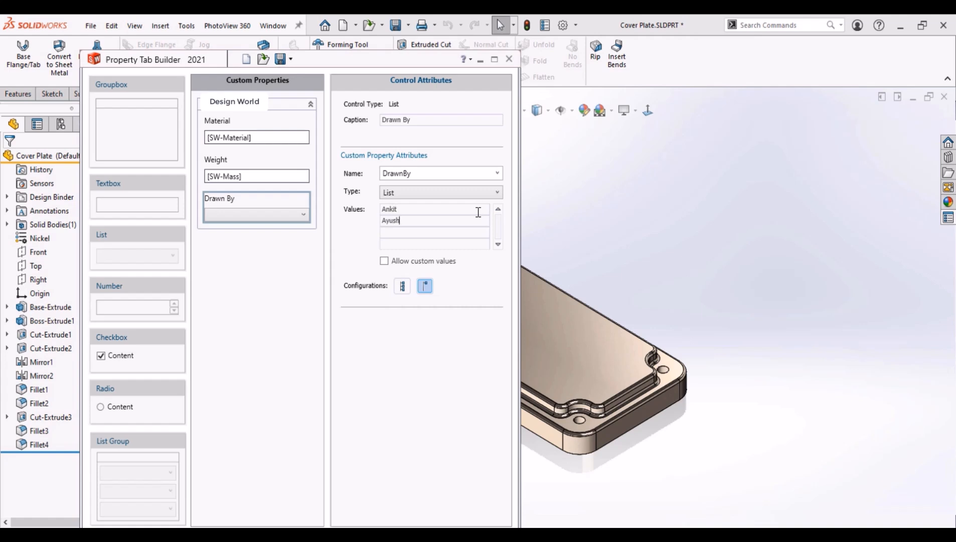
pyautogui.press('Return')
pyautogui.write('Radha')
pyautogui.press('Return')
pyautogui.write('Dipesh')
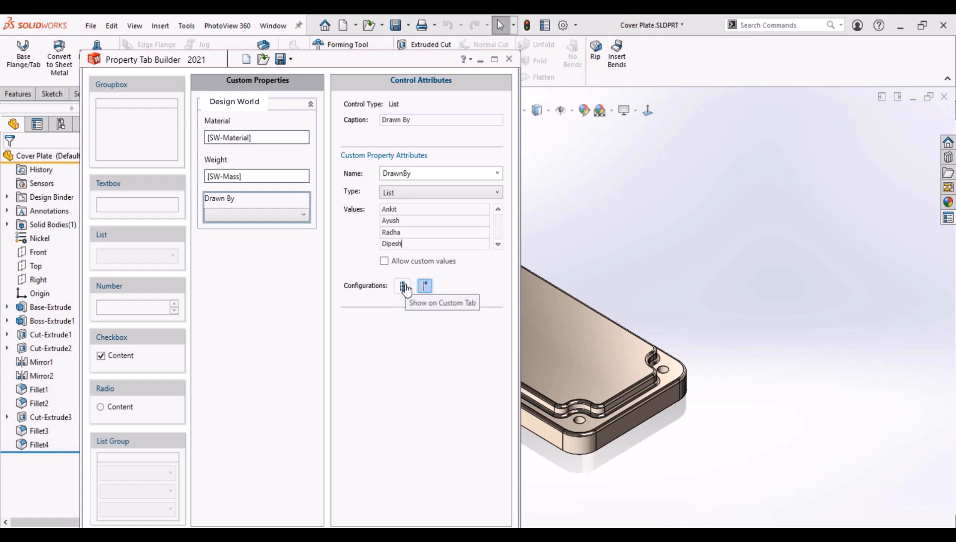
pyautogui.press('Return')
pyautogui.press('BackSpace')
pyautogui.click(403, 286)
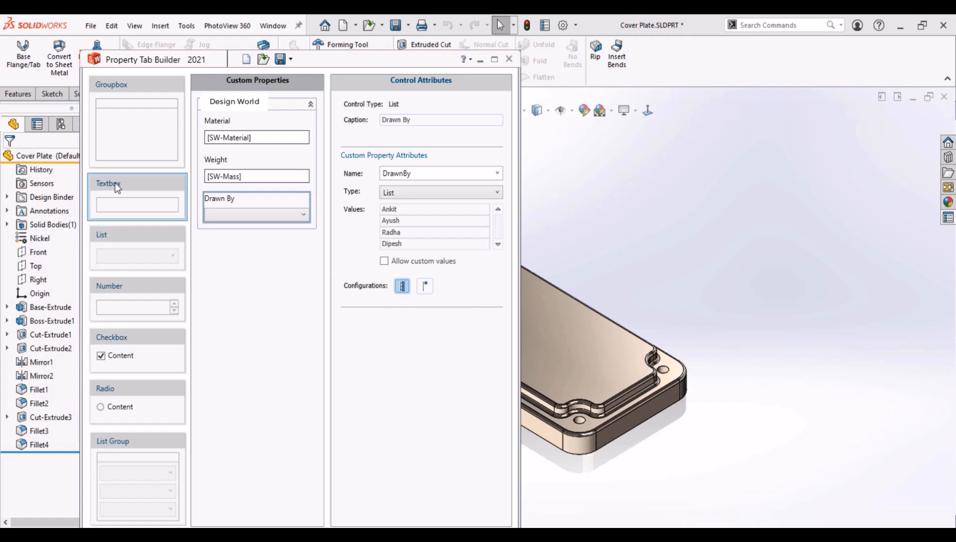
# Add a list captioned Approved By below Drawn By and assign it the CheckedBy property name.
pyautogui.moveTo(123, 234)
pyautogui.mouseDown()
pyautogui.moveTo(227, 226)
pyautogui.moveTo(233, 252)
pyautogui.mouseUp()
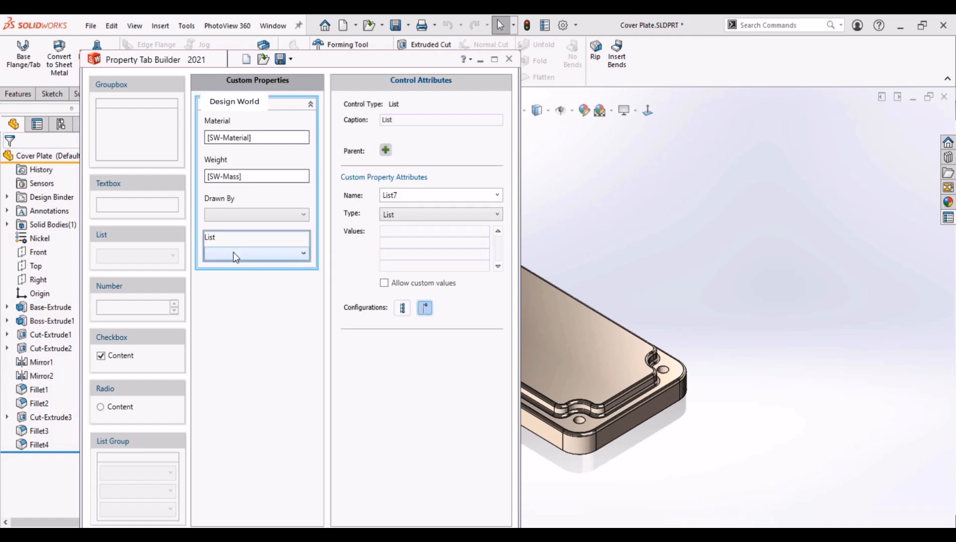
pyautogui.doubleClick(443, 120)
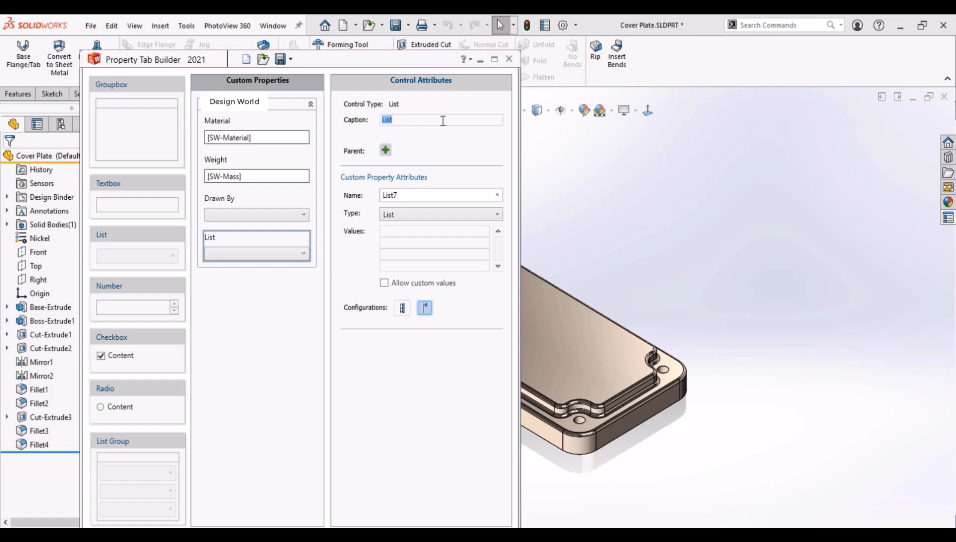
pyautogui.write('Approved By')
pyautogui.click(497, 195)
pyautogui.scroll(-5, 434, 301)
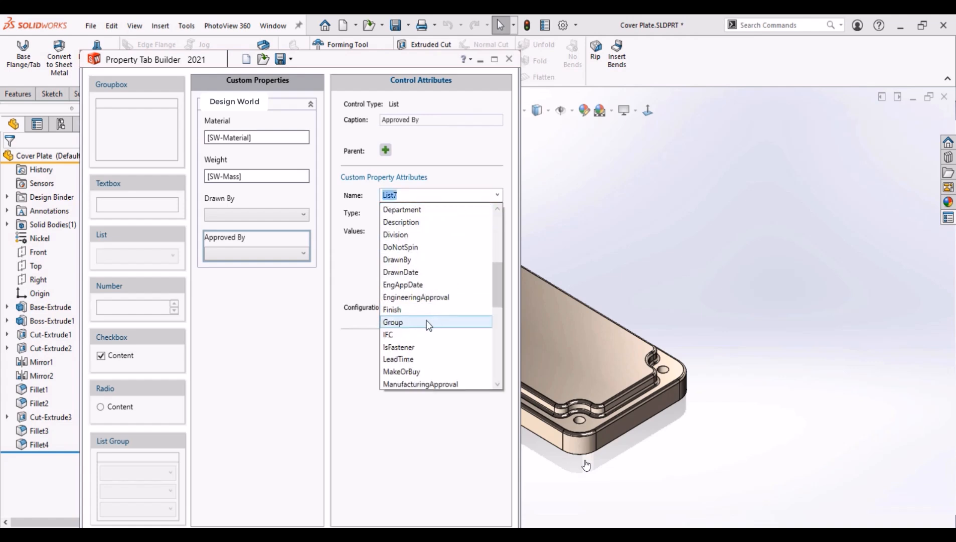
pyautogui.scroll(-7, 426, 321)
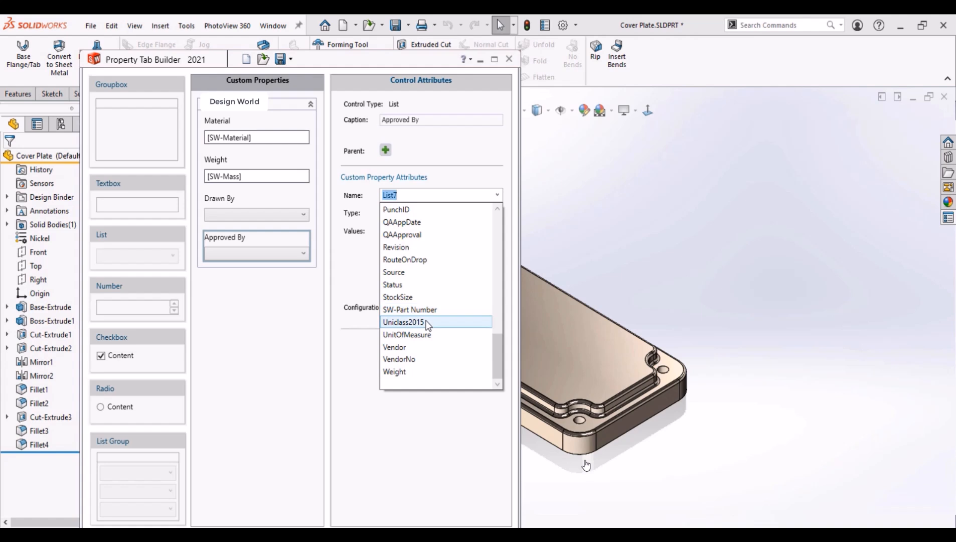
pyautogui.scroll(4, 427, 333)
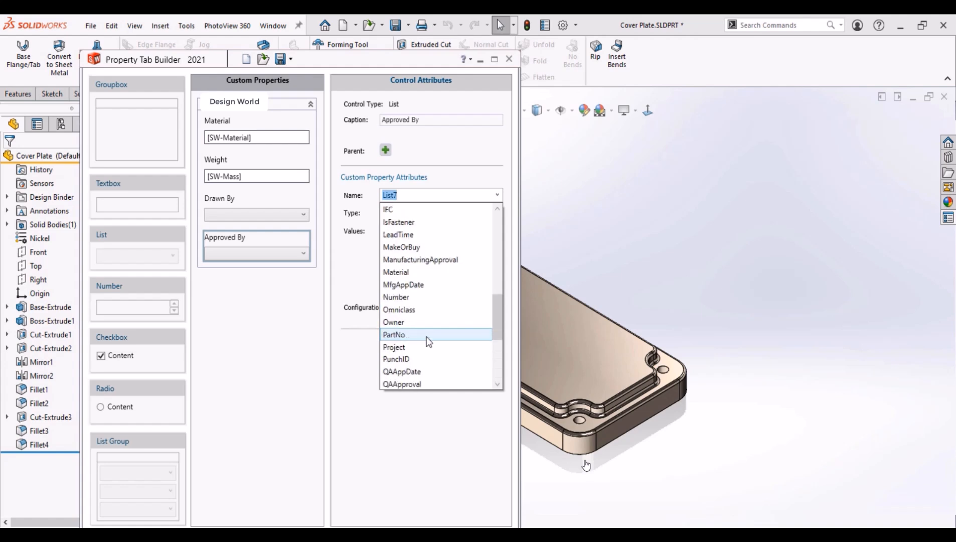
pyautogui.scroll(2, 428, 341)
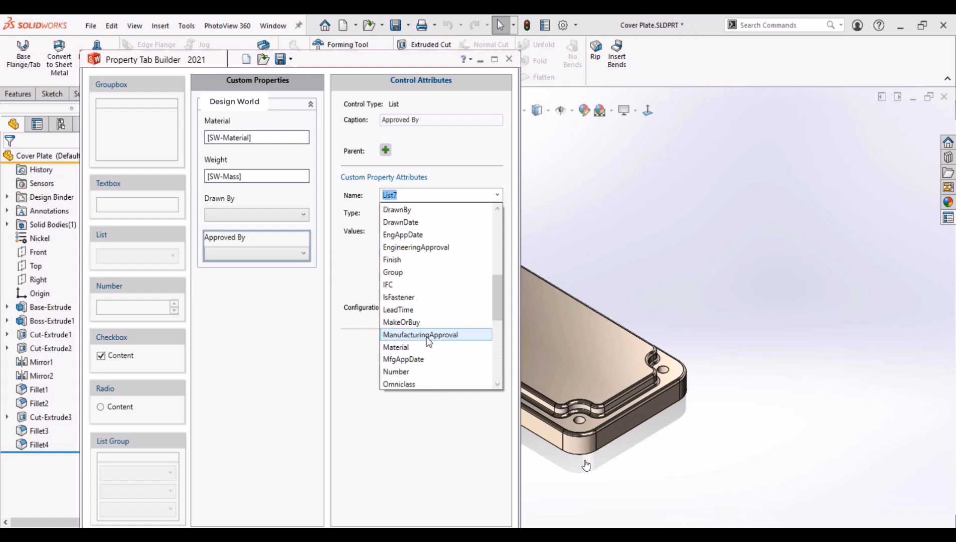
pyautogui.scroll(6, 429, 342)
pyautogui.click(411, 236)
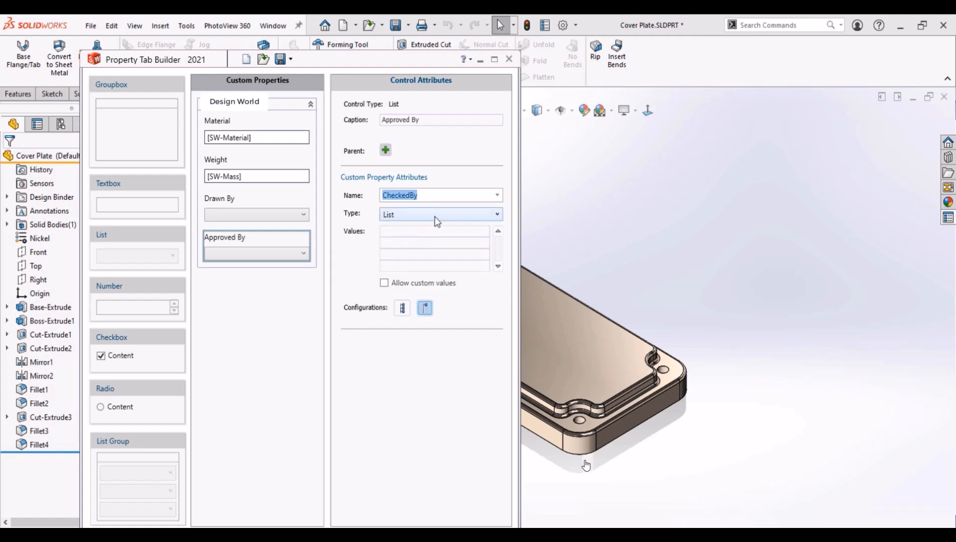
# Enter two approvers' first names as the Approved By list values and show the list on the Custom tab.
pyautogui.click(438, 215)
pyautogui.click(438, 227)
pyautogui.click(437, 231)
pyautogui.write('Karan')
pyautogui.press('Return')
pyautogui.write('Himan')
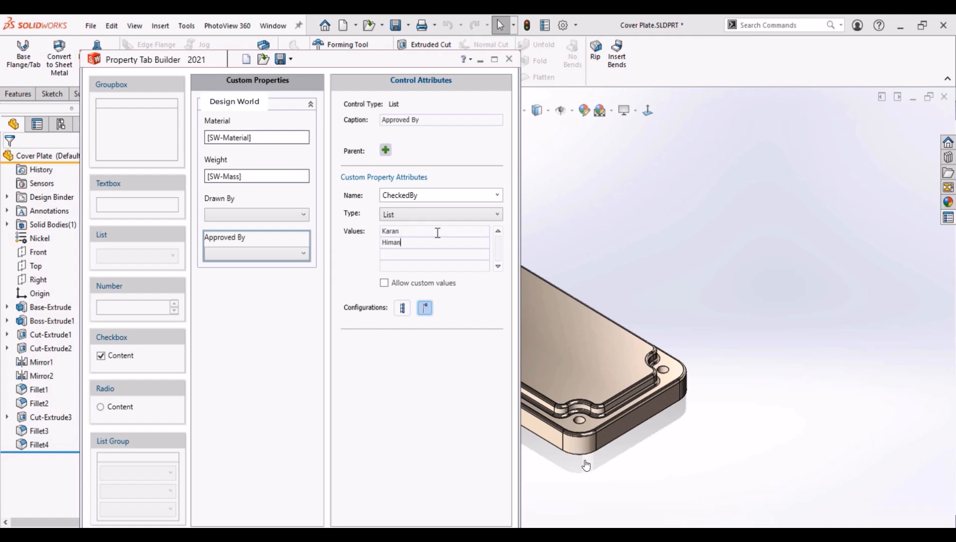
pyautogui.write('shu')
pyautogui.click(402, 308)
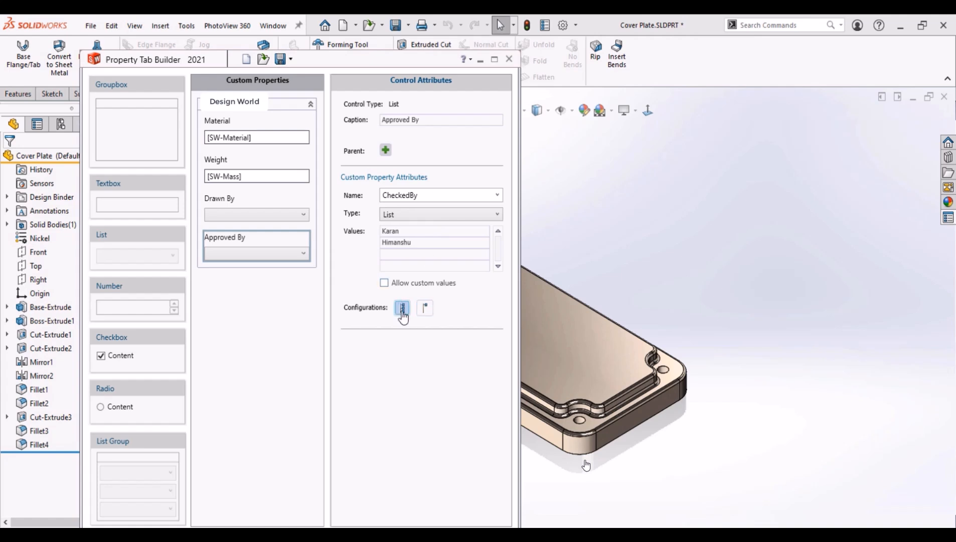
pyautogui.click(226, 341)
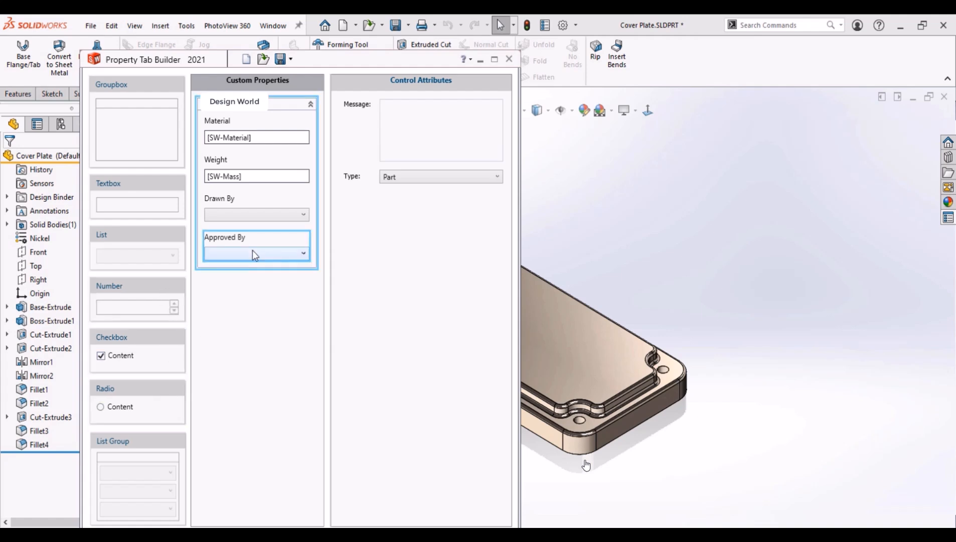
# Save the part properties template as New in the SOLIDWORKS 2021 lang\english folder.
pyautogui.click(285, 62)
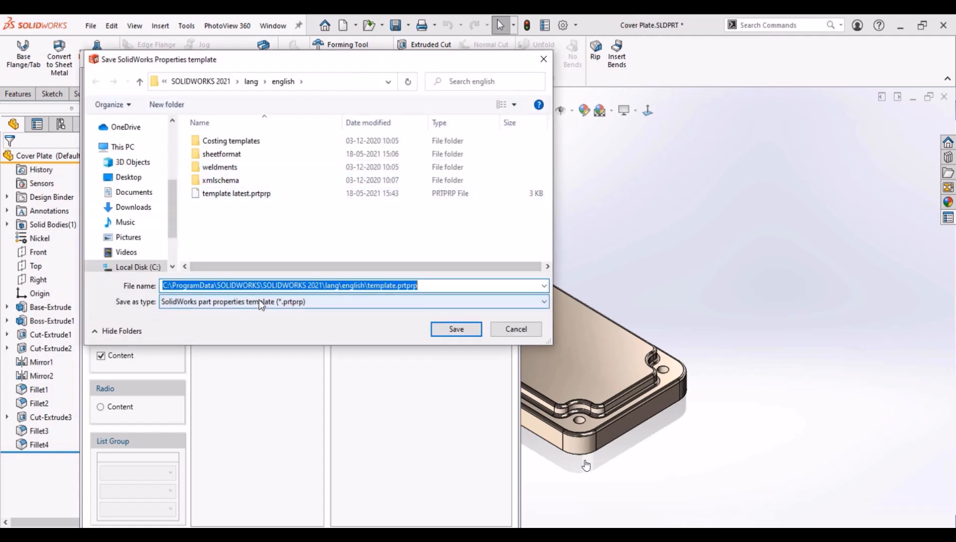
pyautogui.click(259, 299)
pyautogui.click(285, 306)
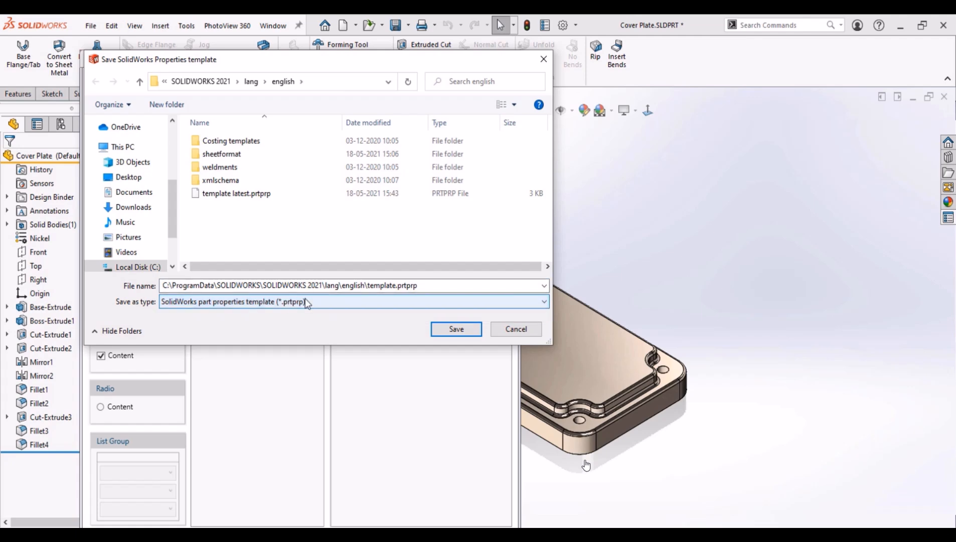
pyautogui.click(424, 285)
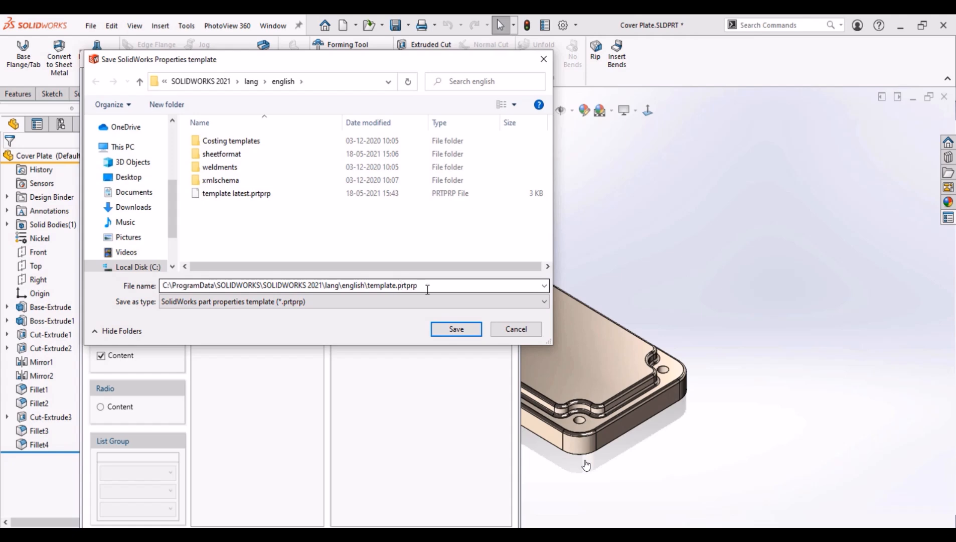
pyautogui.click(424, 286)
pyautogui.click(425, 286)
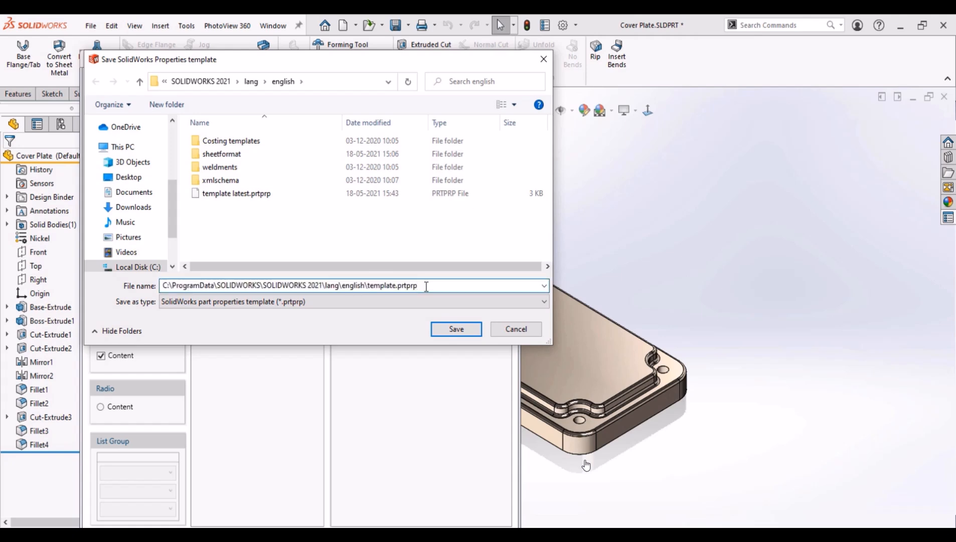
pyautogui.moveTo(424, 285); pyautogui.dragTo(369, 287)
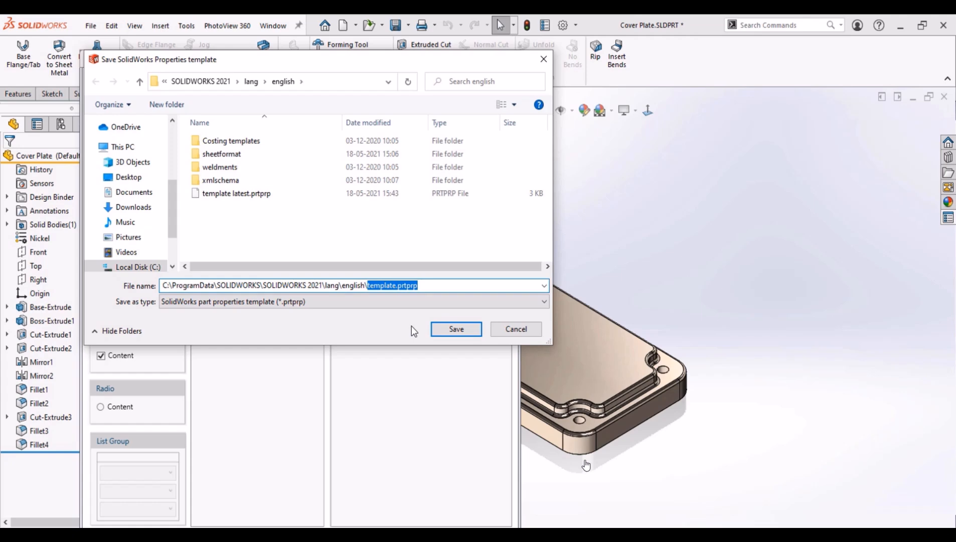
pyautogui.write('N')
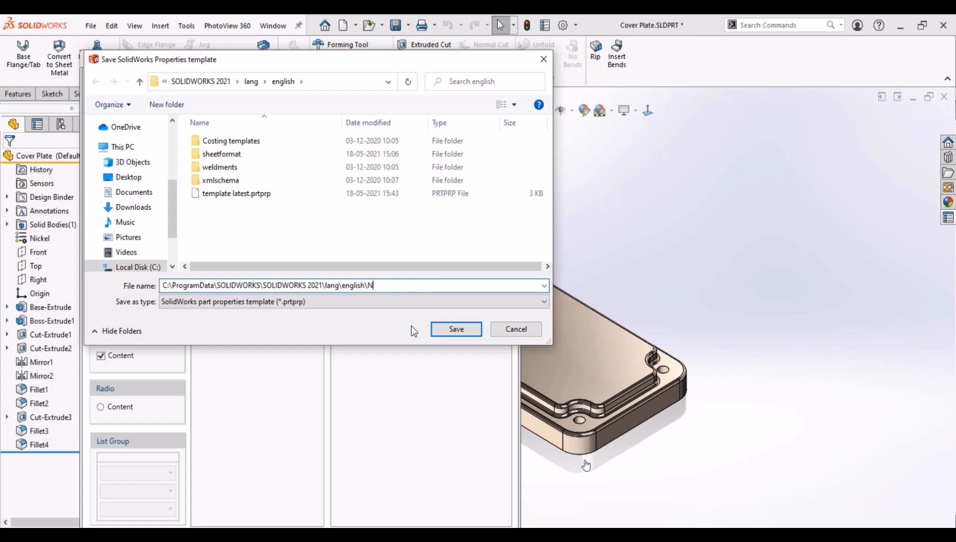
pyautogui.write('ew')
pyautogui.click(455, 329)
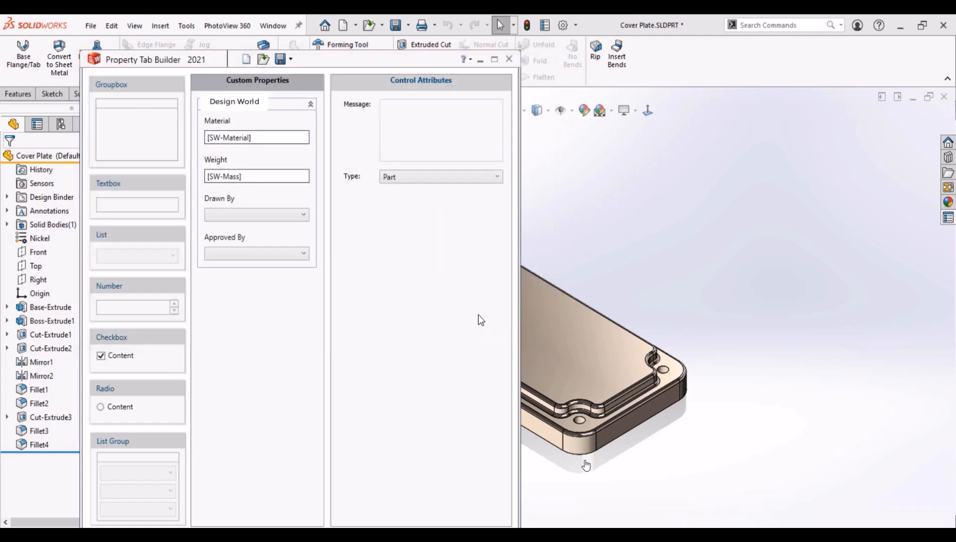
# Close the Property Tab Builder and close the Cover Plate part without saving its changes.
pyautogui.click(509, 58)
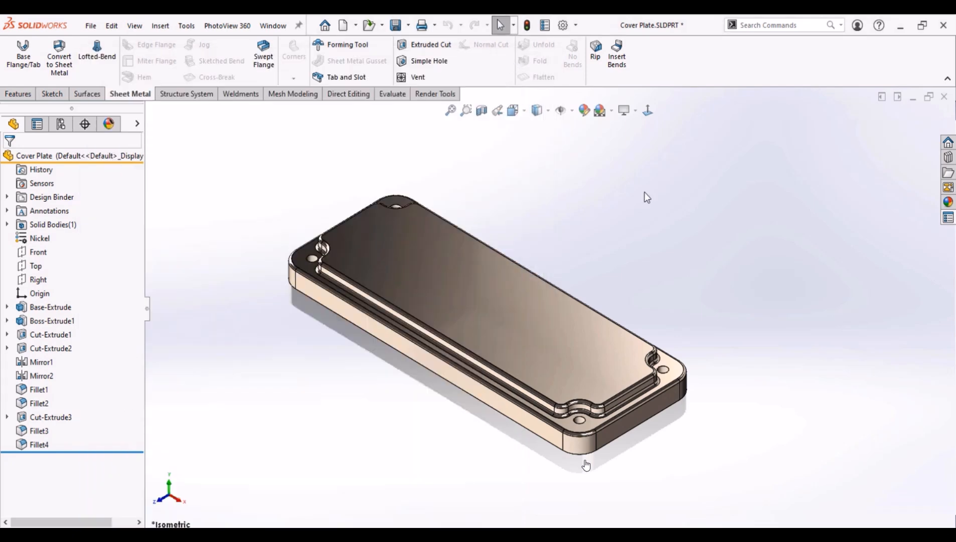
pyautogui.click(944, 96)
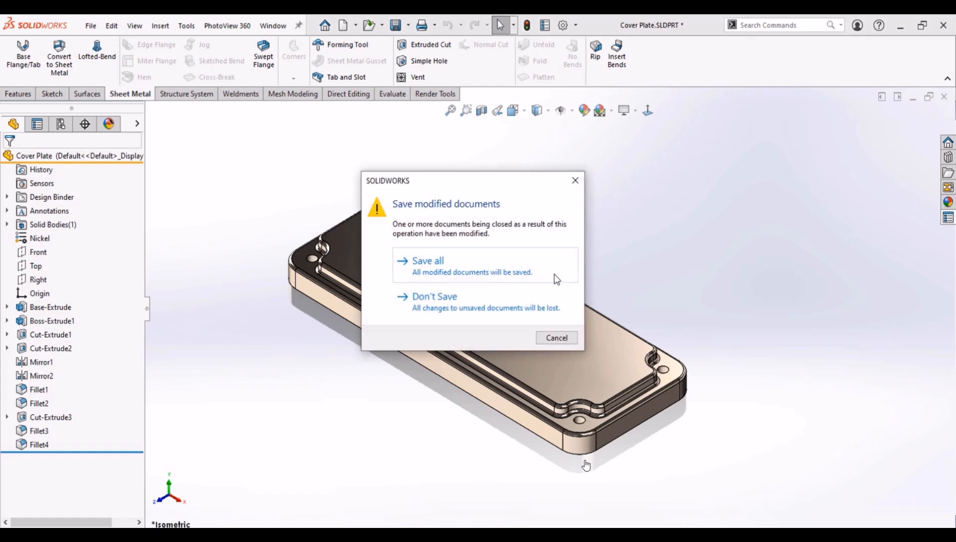
pyautogui.click(507, 307)
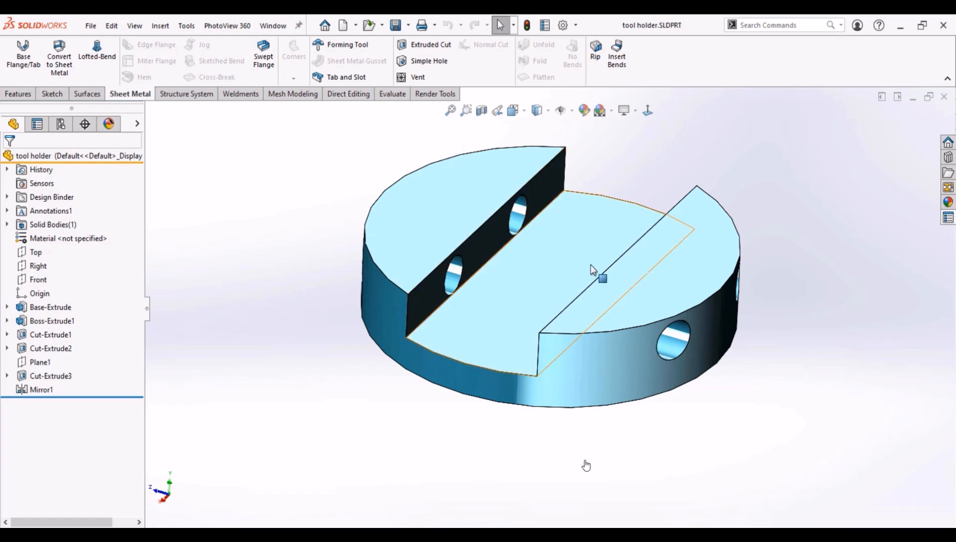
# Check the tool holder part's custom and configuration-specific file properties for existing entries.
pyautogui.scroll(2, 662, 244)
pyautogui.scroll(-2, 661, 244)
pyautogui.click(545, 30)
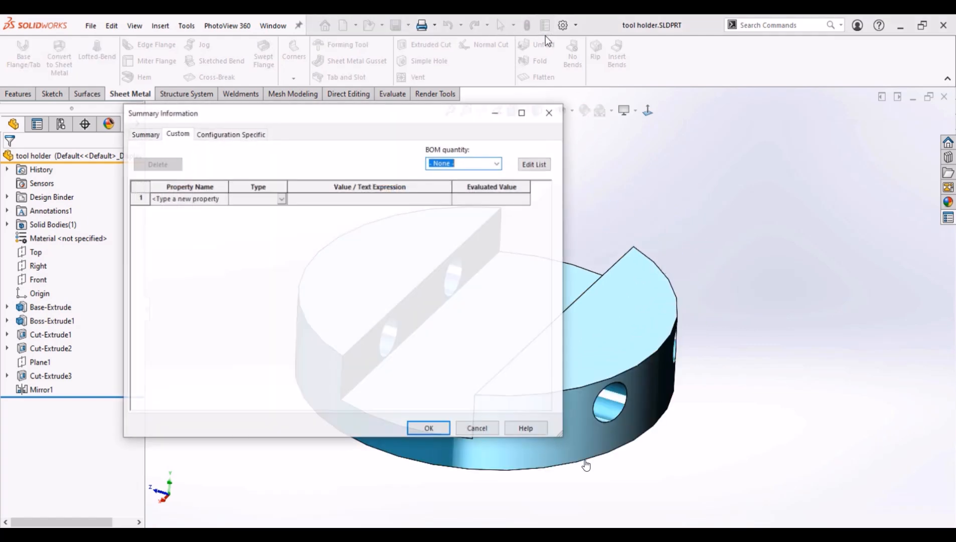
pyautogui.click(240, 136)
pyautogui.click(186, 135)
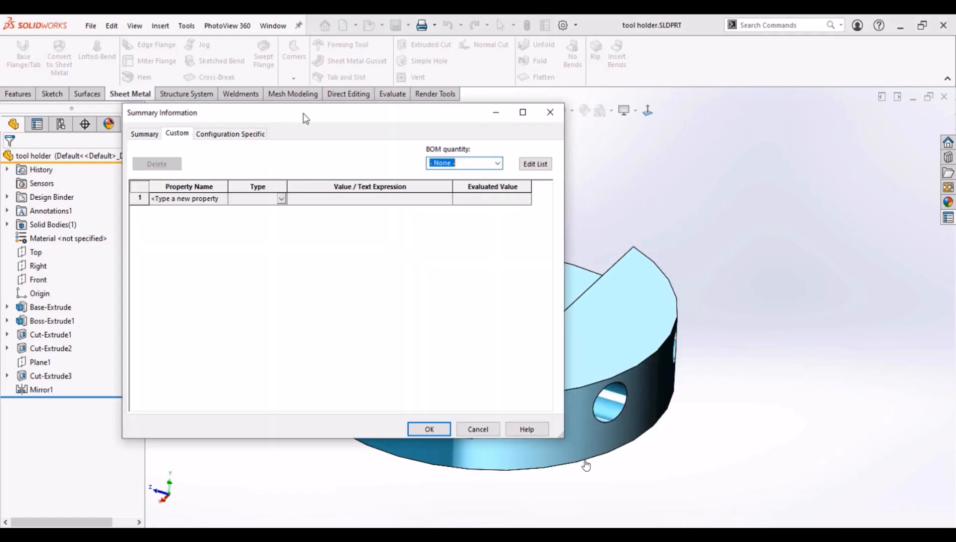
pyautogui.click(550, 112)
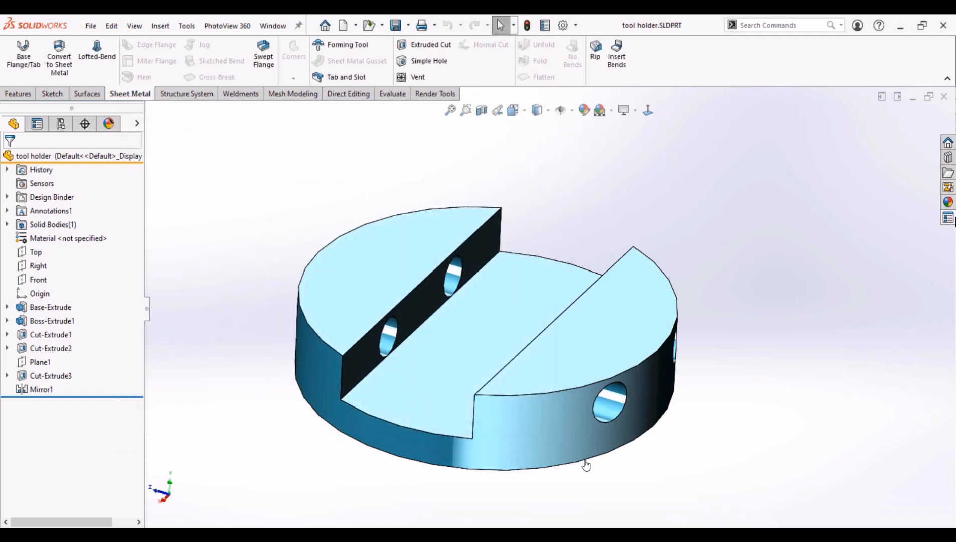
# Load the New.prtprp custom property template for the tool holder and set its material to 1060 Alloy.
pyautogui.click(948, 217)
pyautogui.click(920, 163)
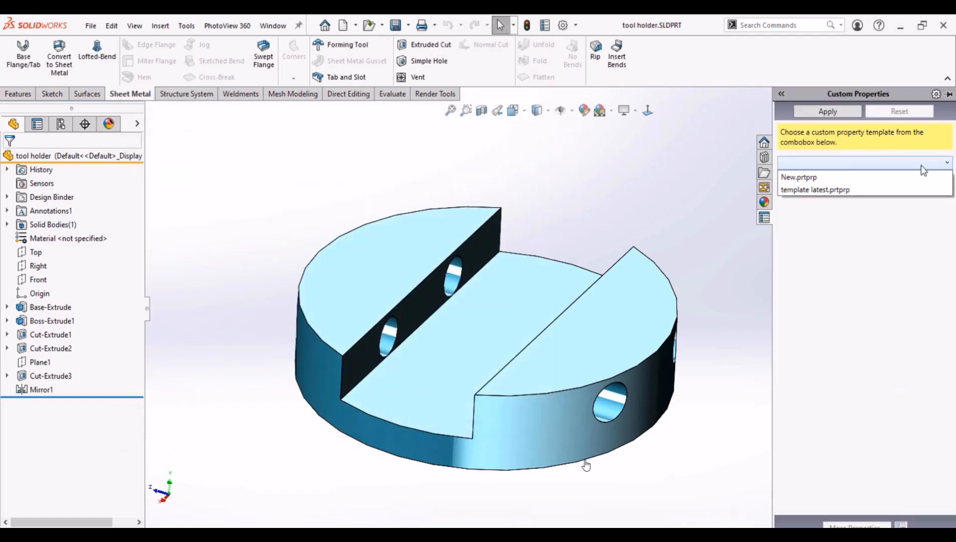
pyautogui.click(831, 177)
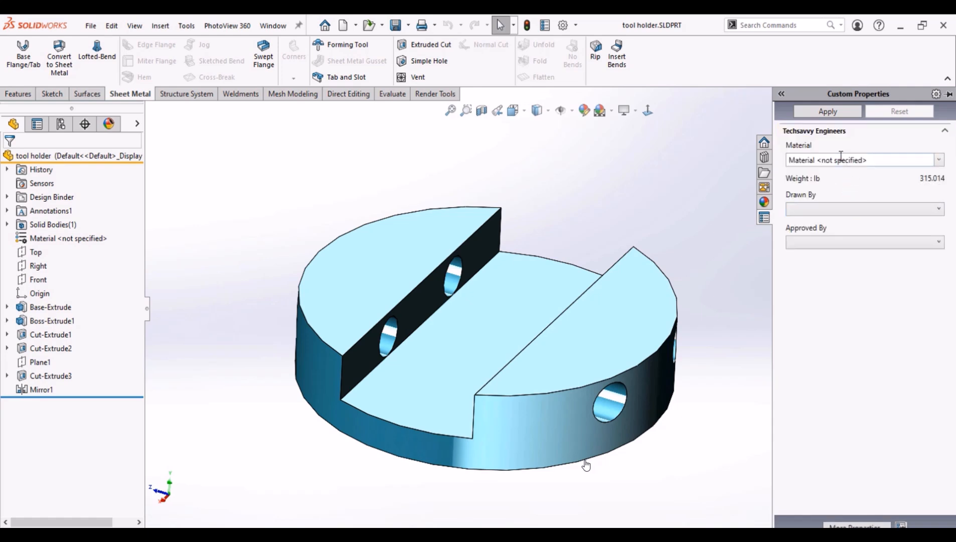
pyautogui.click(936, 159)
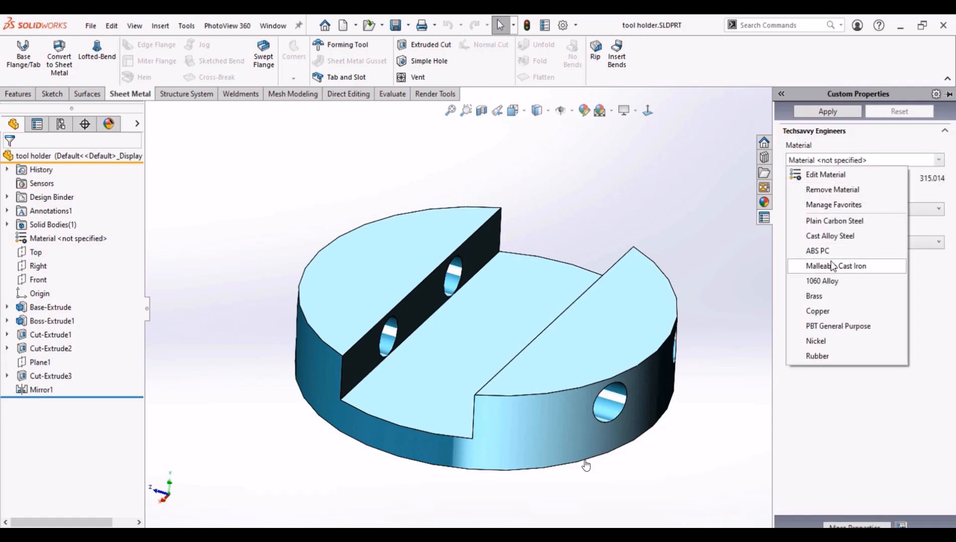
pyautogui.click(830, 280)
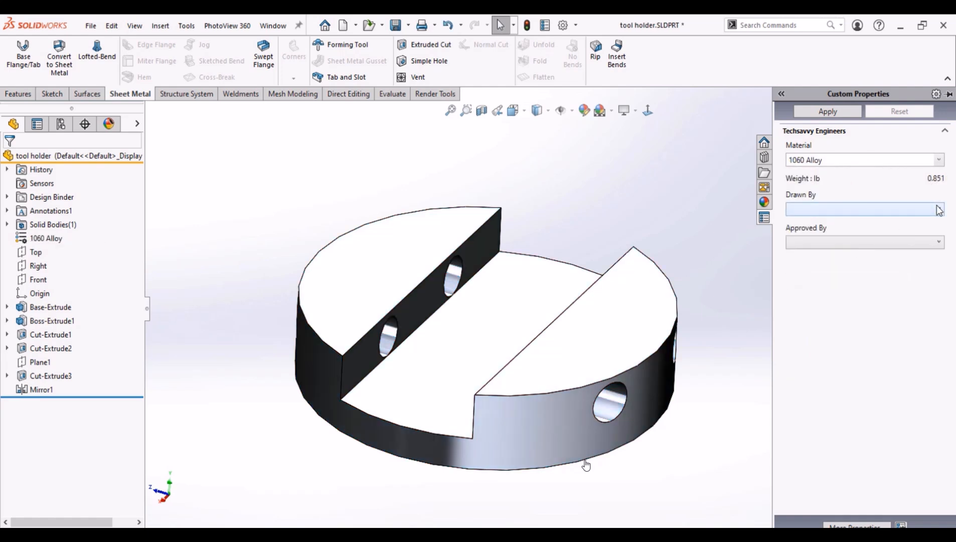
# Choose the fourth drafter for Drawn By and the second approver for Approved By, and apply the custom properties.
pyautogui.click(939, 208)
pyautogui.click(879, 259)
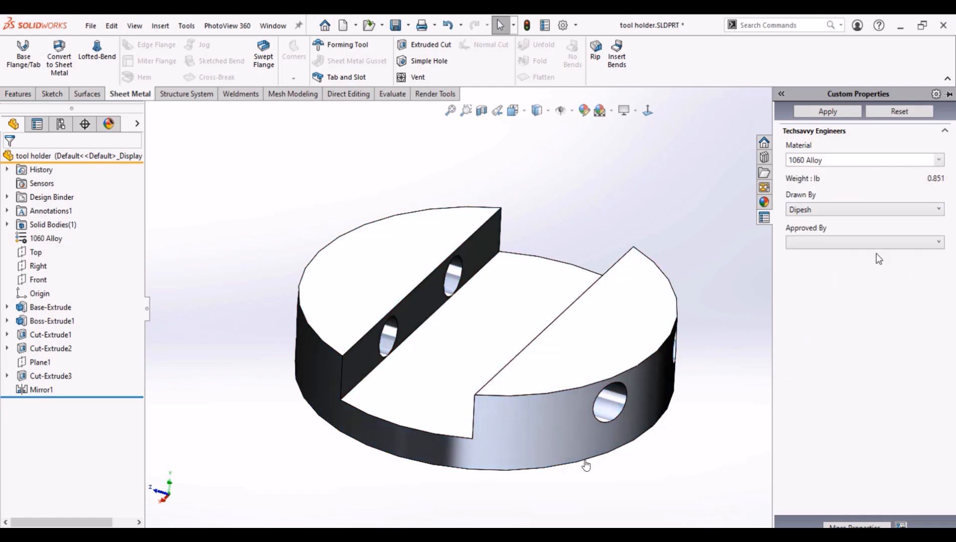
pyautogui.click(938, 242)
pyautogui.click(817, 269)
pyautogui.click(825, 112)
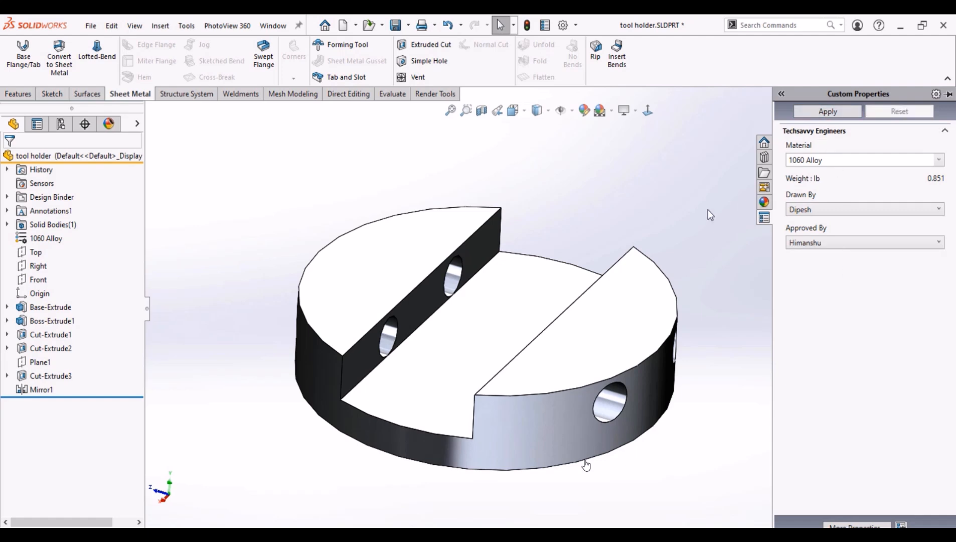
# Review the Material, Weight, DrawnBy and CheckedBy entries in the tool holder's file properties.
pyautogui.click(680, 216)
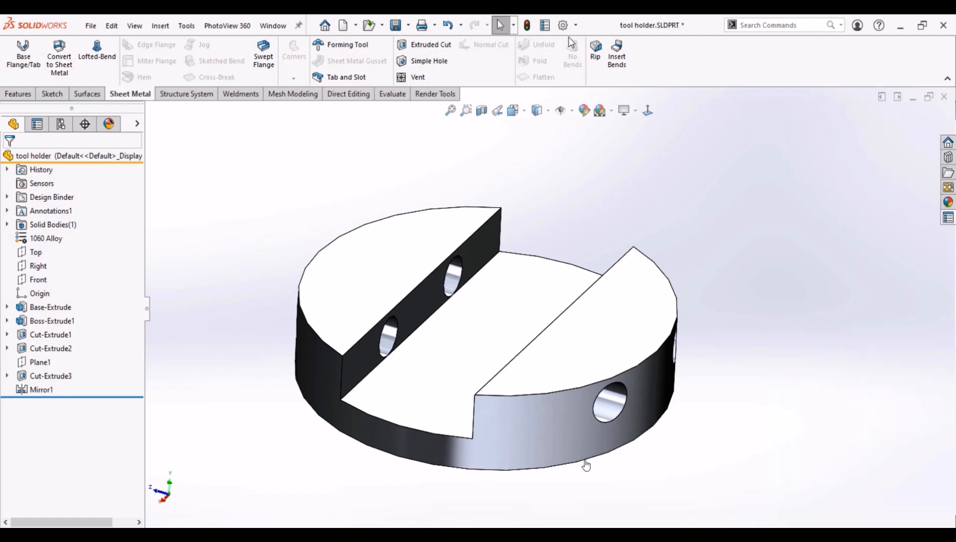
pyautogui.click(546, 31)
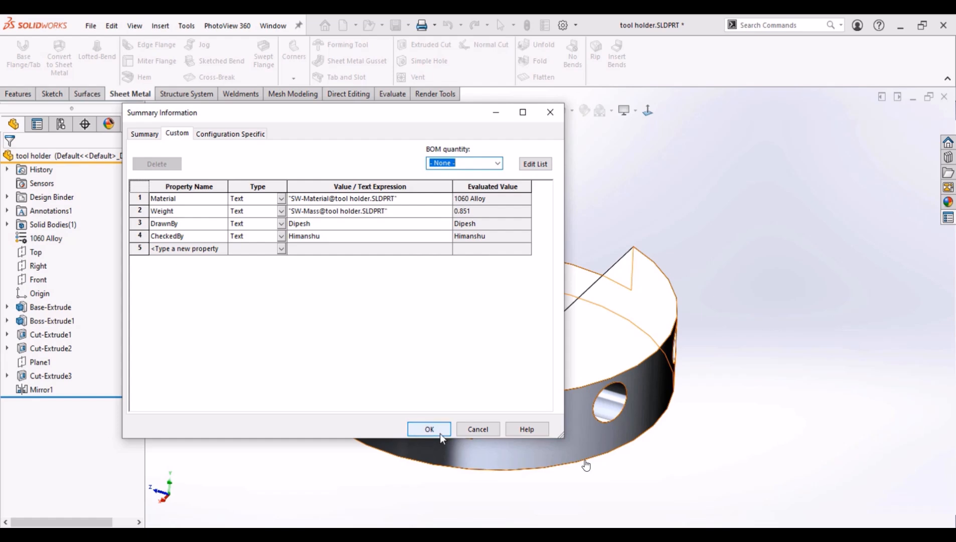
pyautogui.click(457, 428)
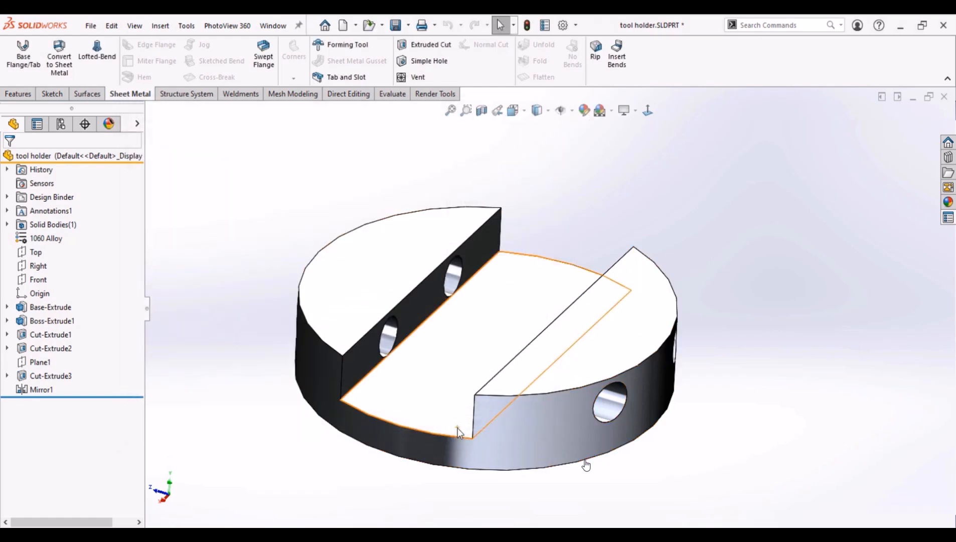